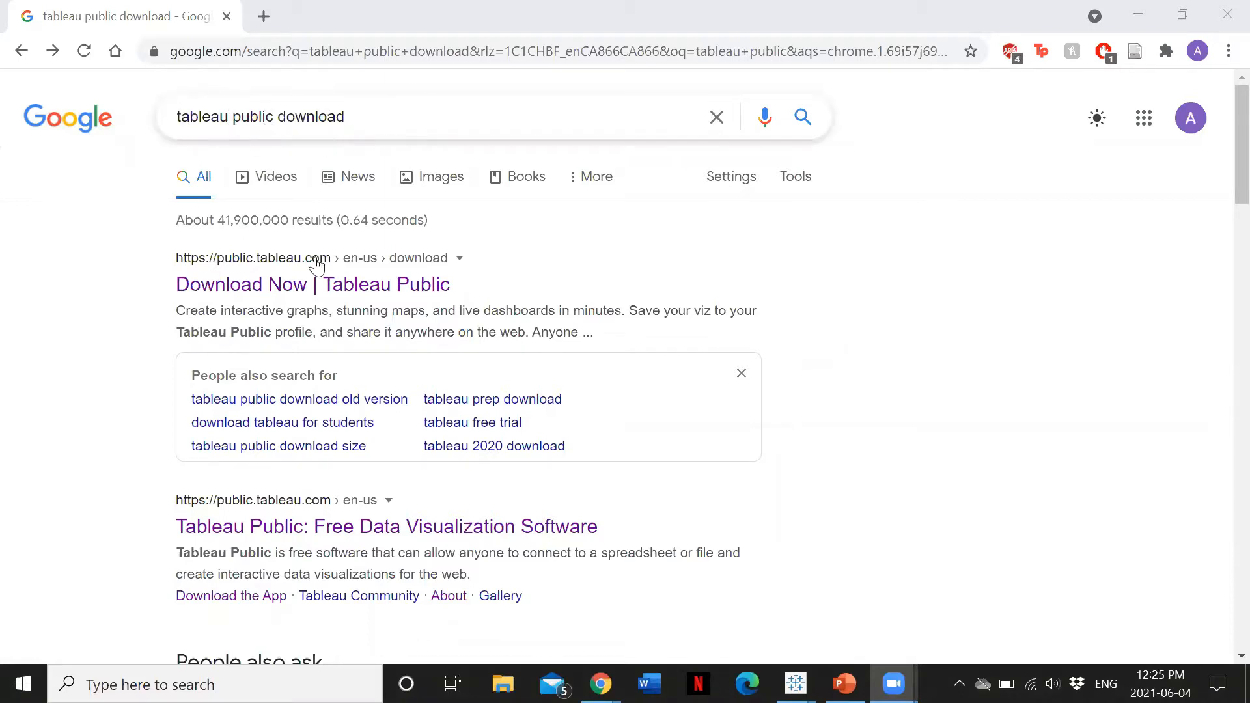
Open the Tableau Public download page from the search results and go to its email address field.
{"action": "left_click", "coordinate": [272, 293]}
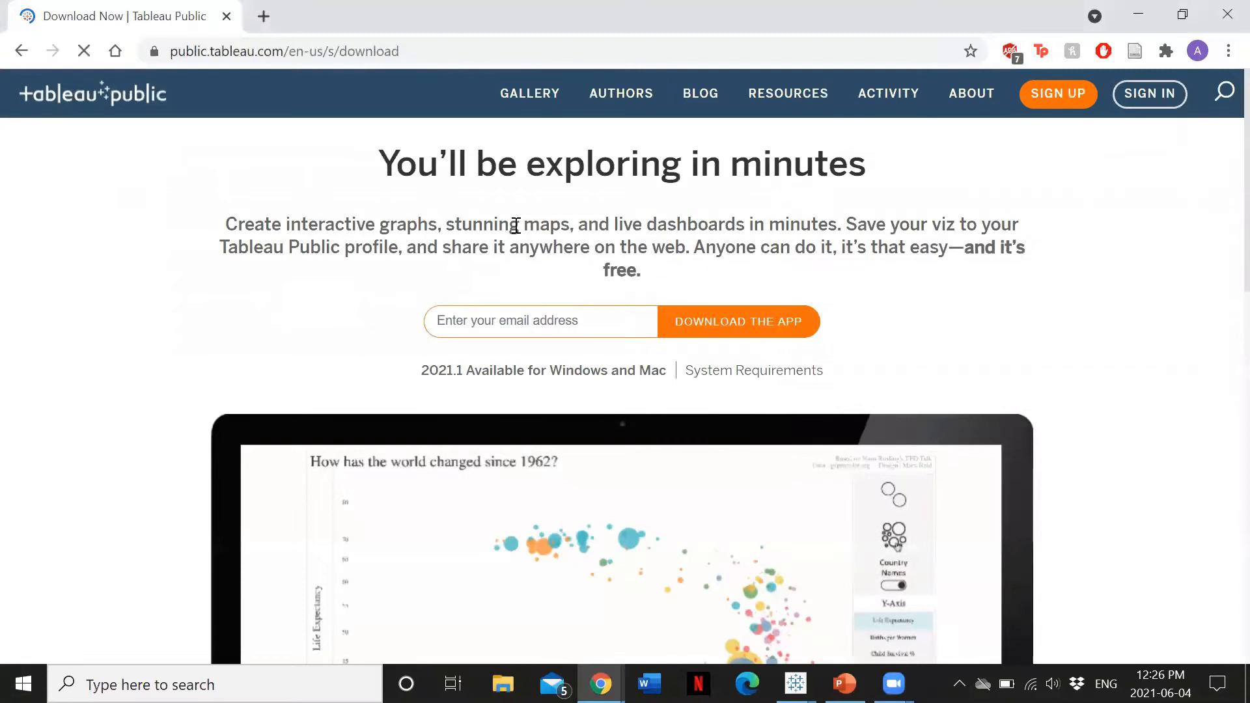
{"action": "left_click", "coordinate": [500, 324]}
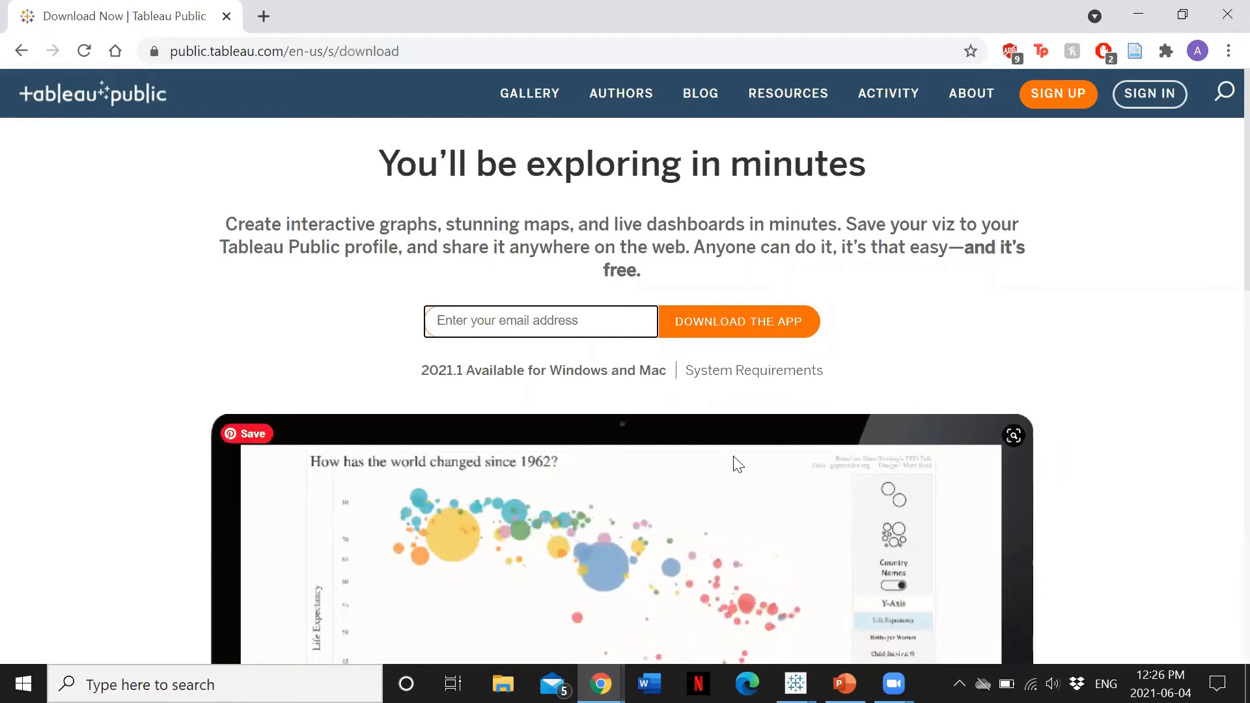
Switch to the open Tableau Public workbook and connect it to the saved Sample - Superstore data source.
{"action": "left_click", "coordinate": [795, 683]}
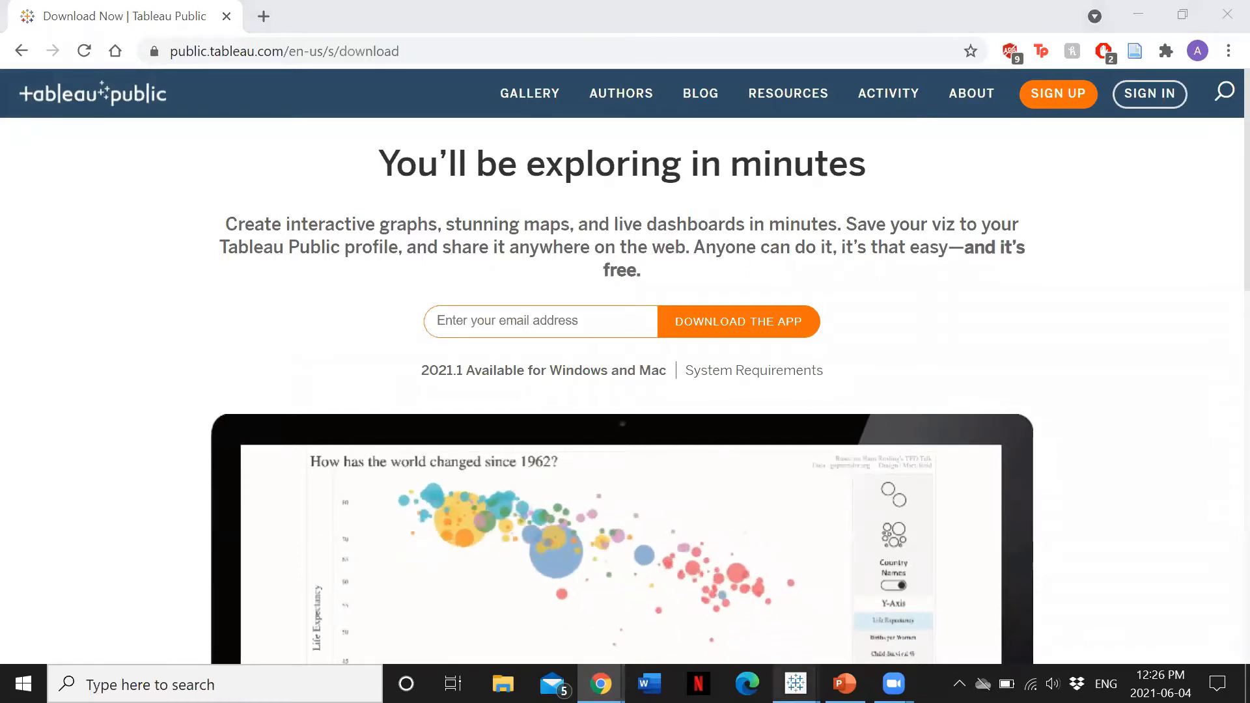
{"action": "left_click", "coordinate": [912, 601]}
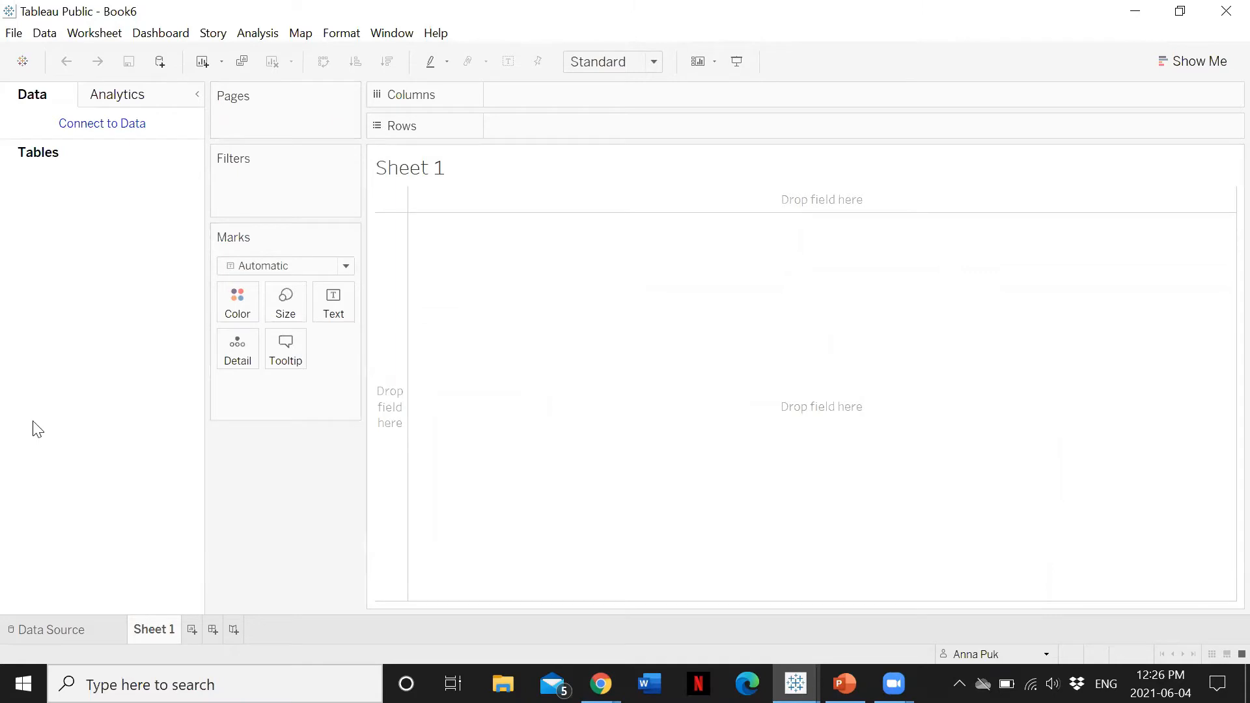
{"action": "left_click", "coordinate": [103, 130]}
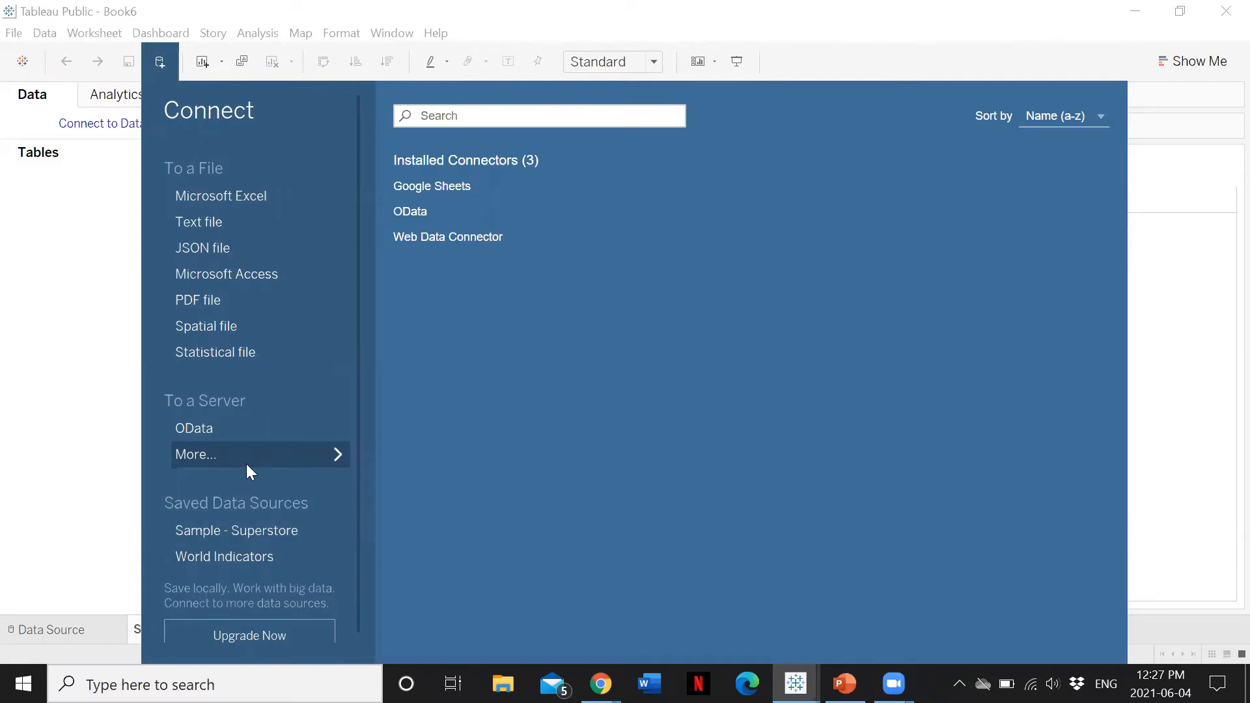
{"action": "left_click", "coordinate": [258, 525]}
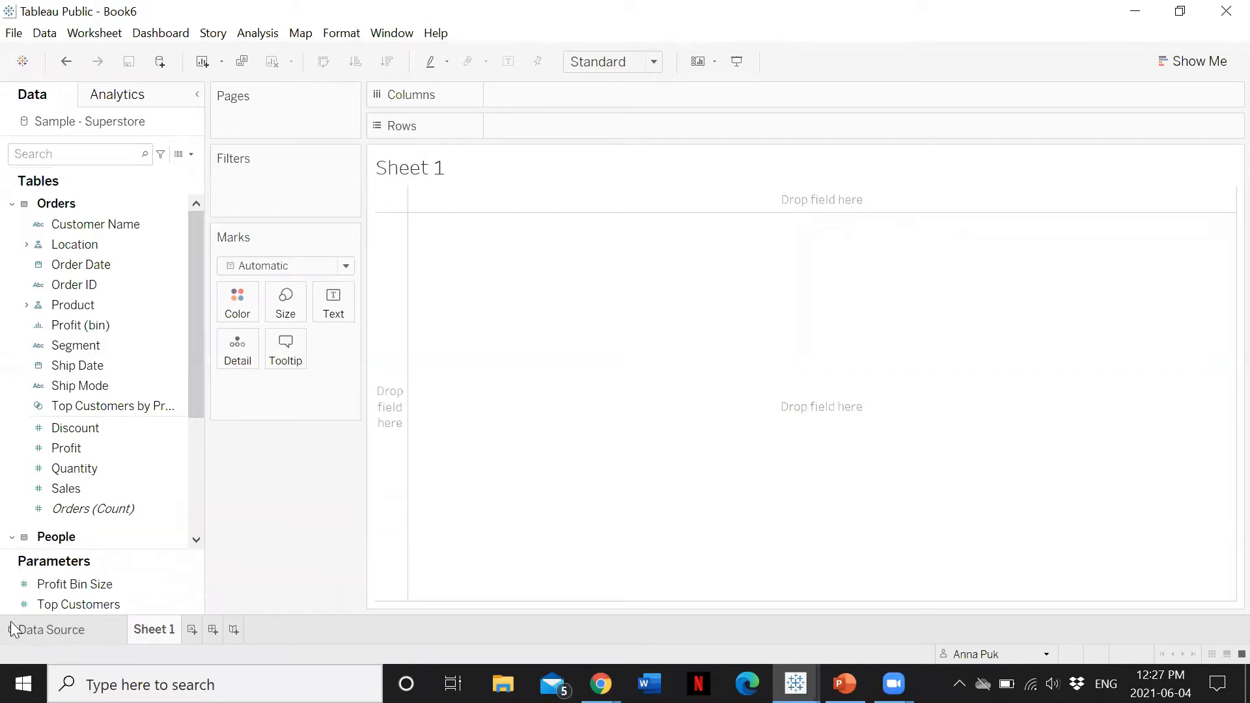
Open the data source view and examine the People, Returns and Orders tables one after another.
{"action": "left_click", "coordinate": [56, 632]}
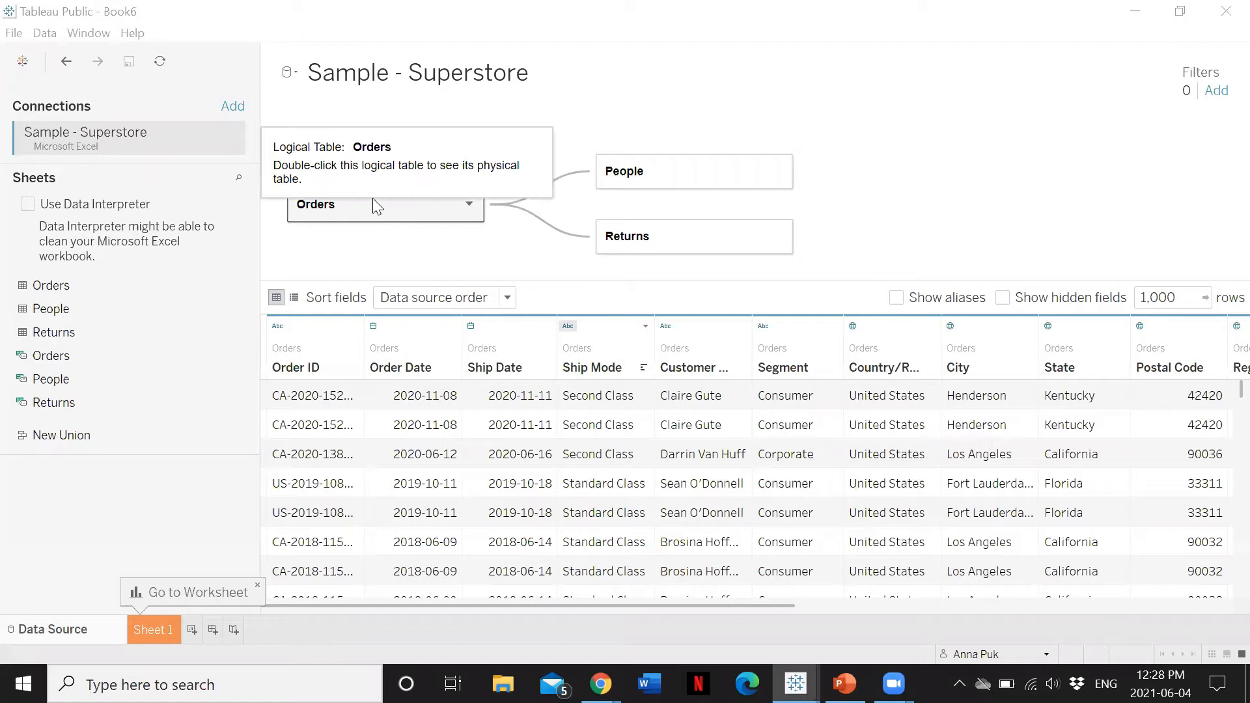
{"action": "double_click", "coordinate": [668, 181]}
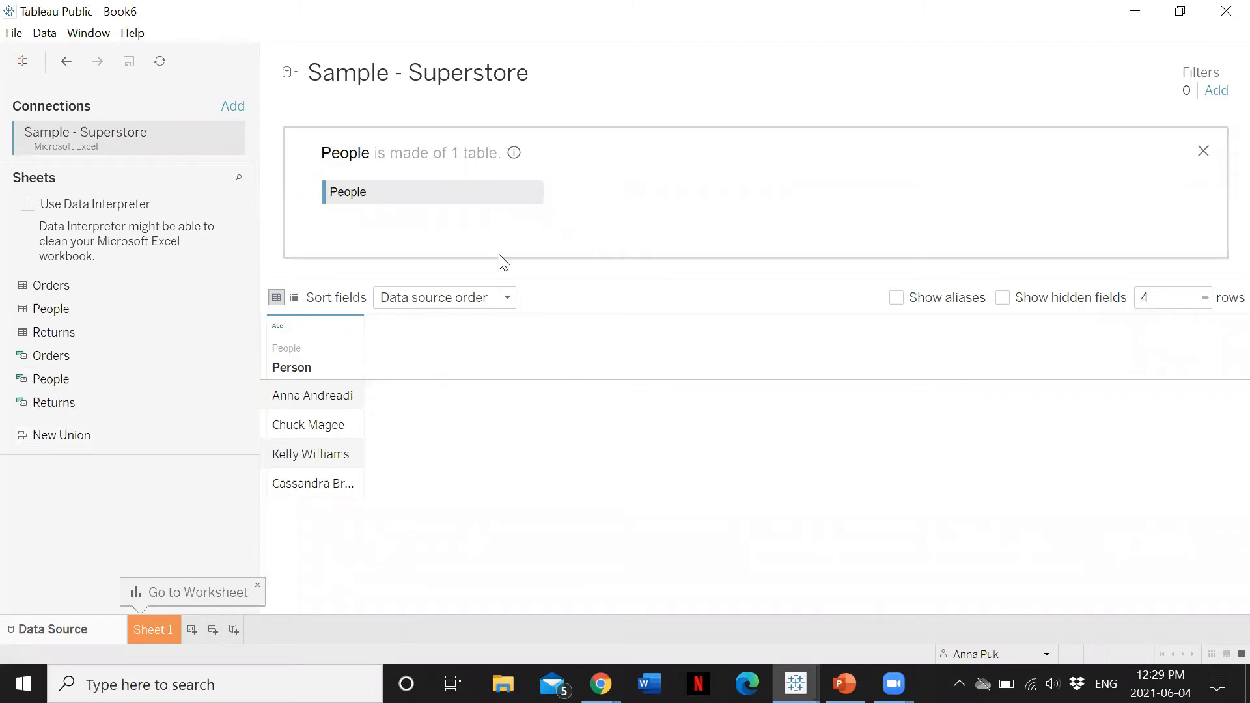
{"action": "left_click", "coordinate": [1202, 150]}
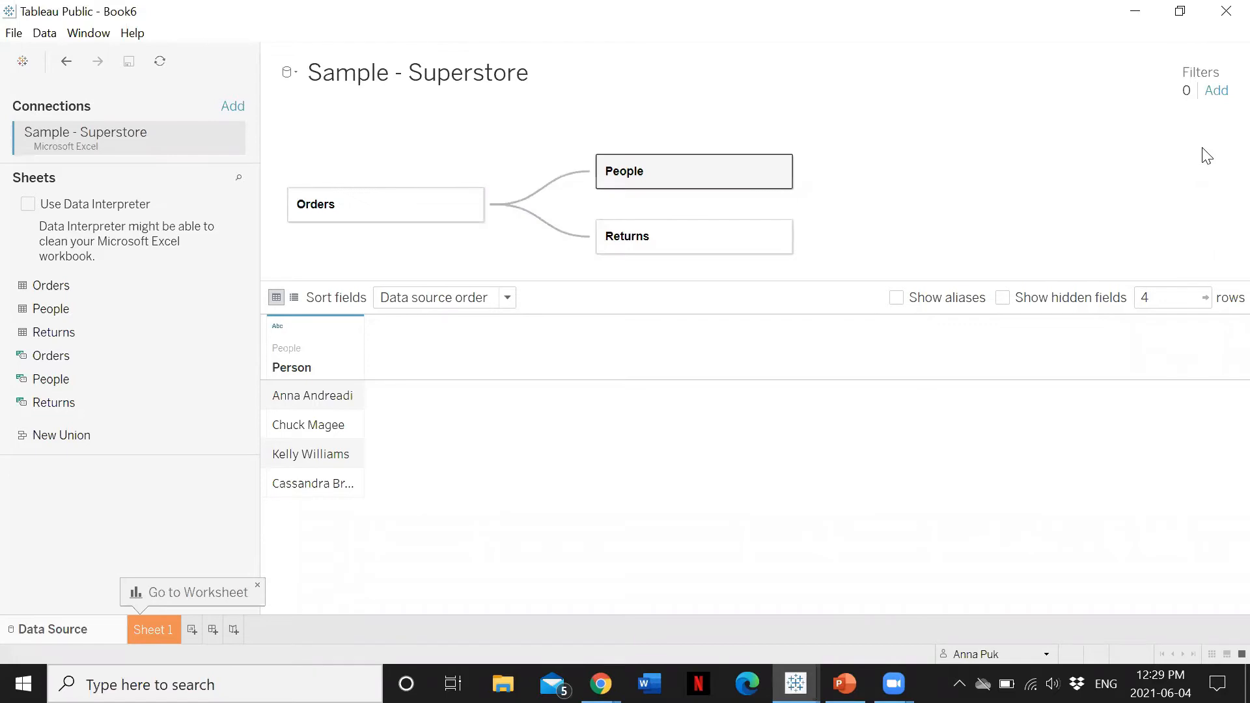
{"action": "double_click", "coordinate": [676, 242]}
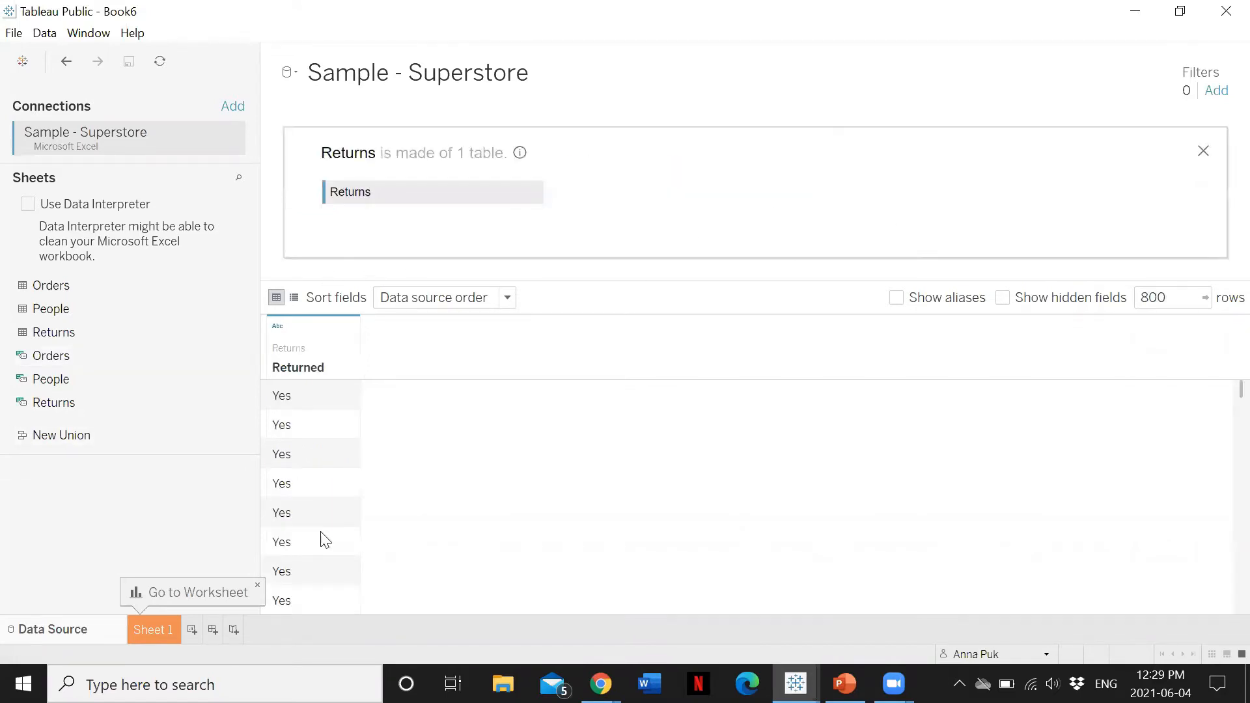
{"action": "left_click", "coordinate": [1202, 151]}
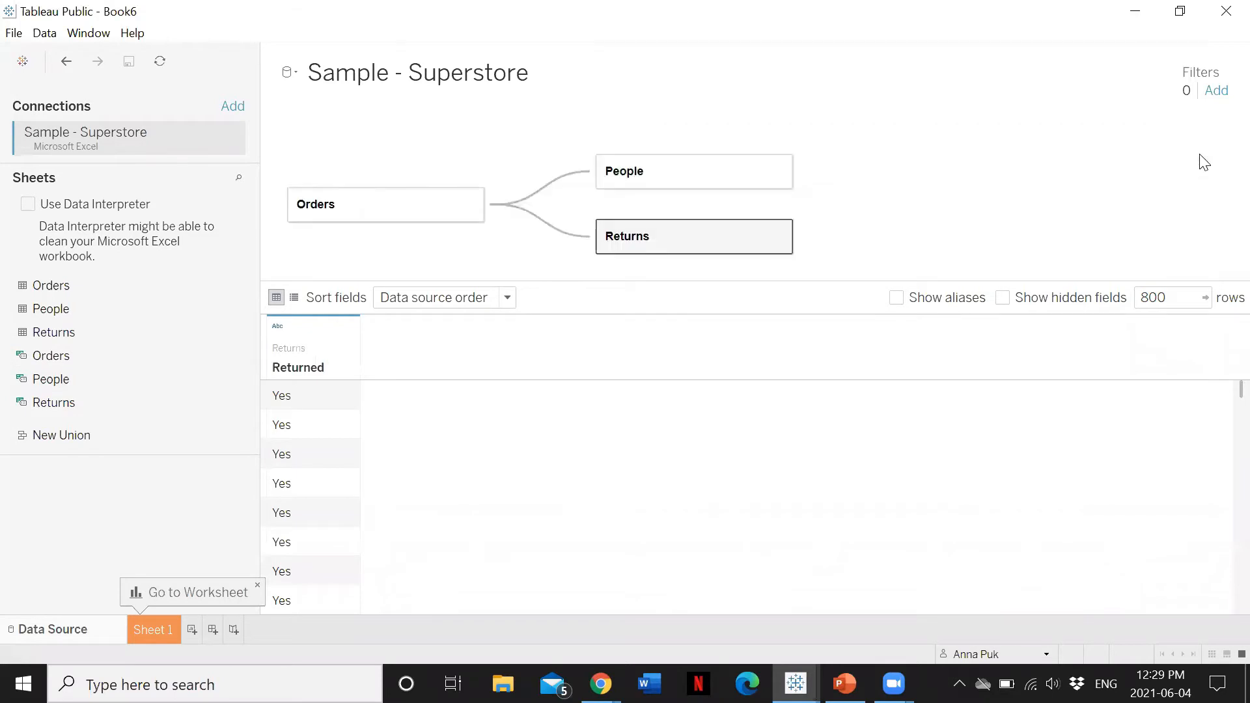
{"action": "double_click", "coordinate": [394, 215]}
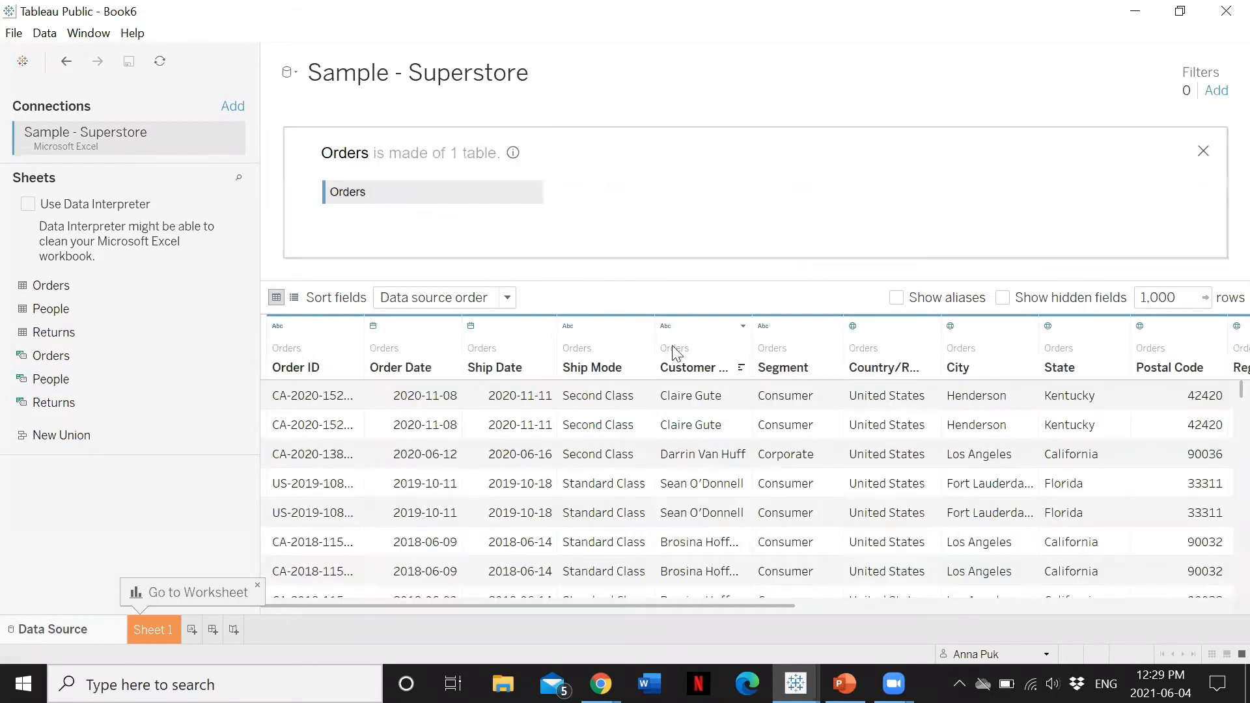
{"action": "left_click", "coordinate": [1202, 152]}
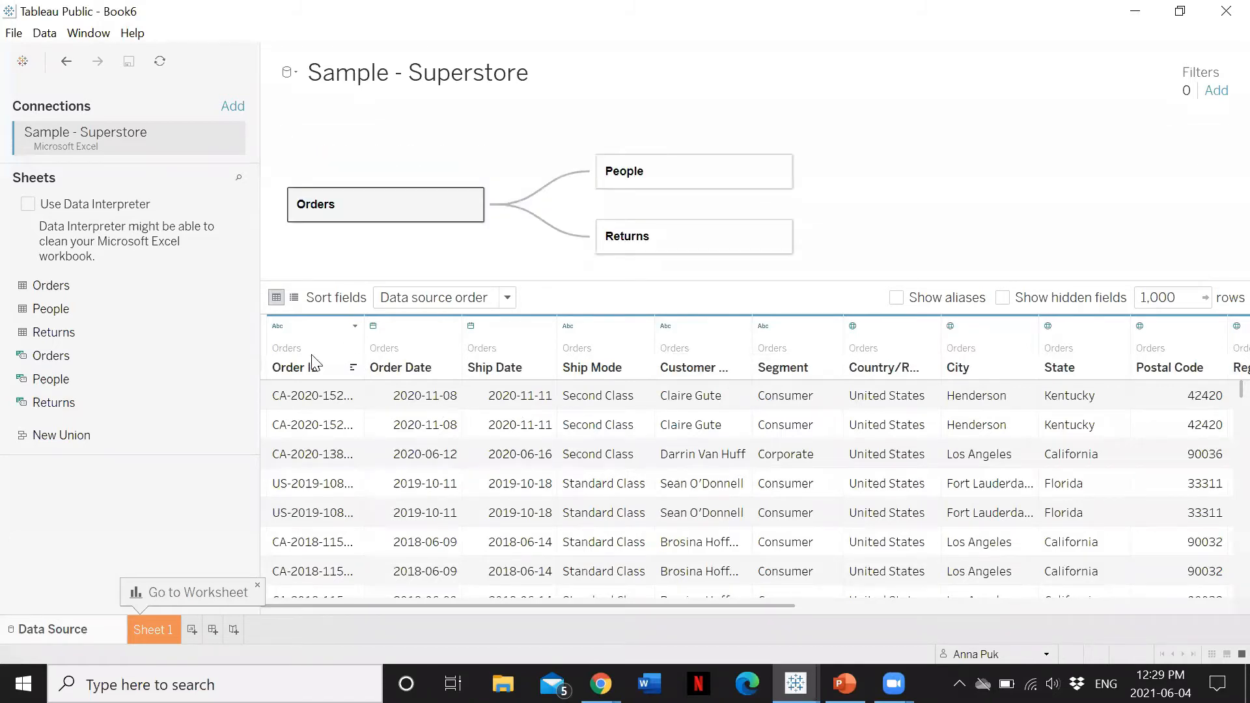
Examine the columns of the Orders table in the data preview, from Order ID through Profit.
{"action": "left_click_drag", "start_coordinate": [479, 607], "coordinate": [435, 619]}
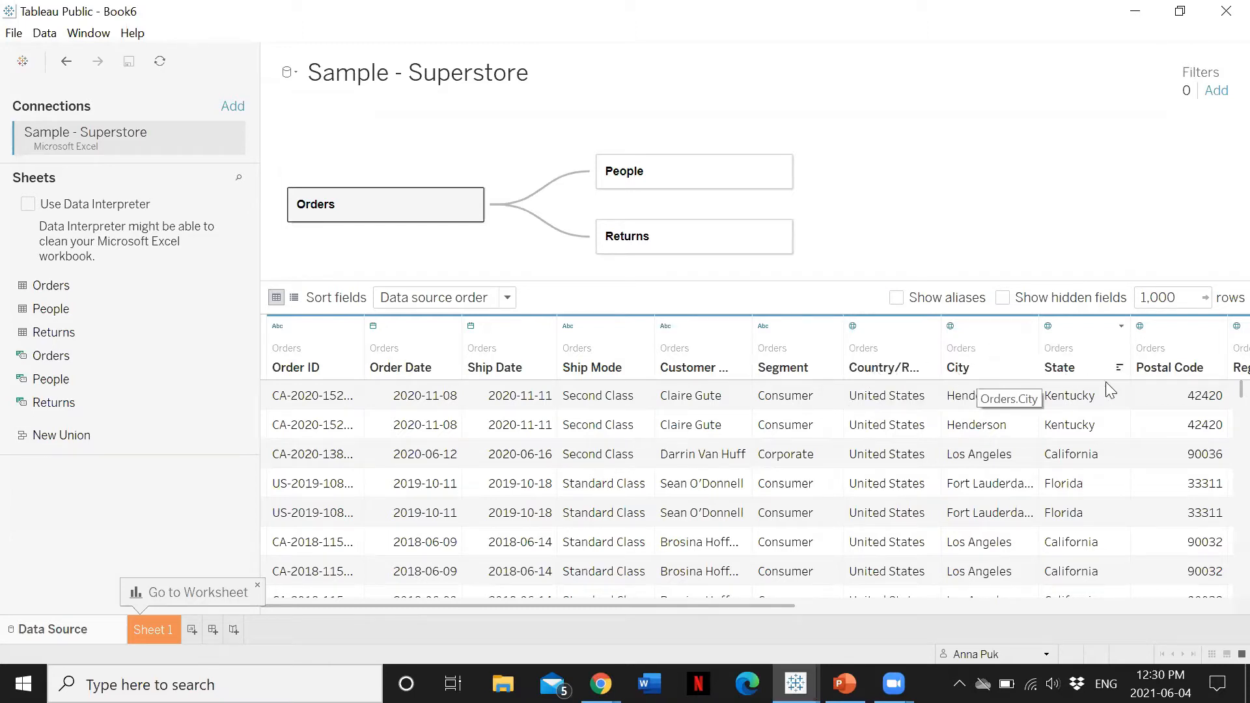
{"action": "left_click_drag", "start_coordinate": [716, 609], "coordinate": [972, 615]}
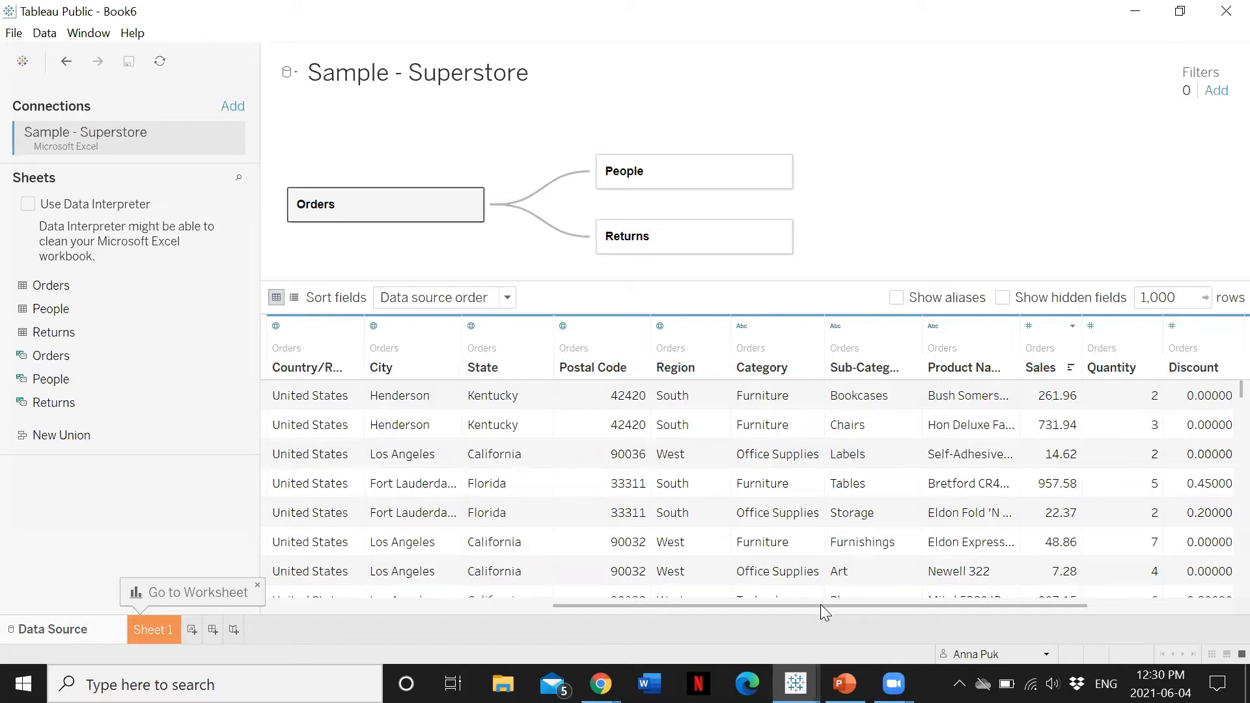
{"action": "left_click_drag", "start_coordinate": [822, 607], "coordinate": [478, 609]}
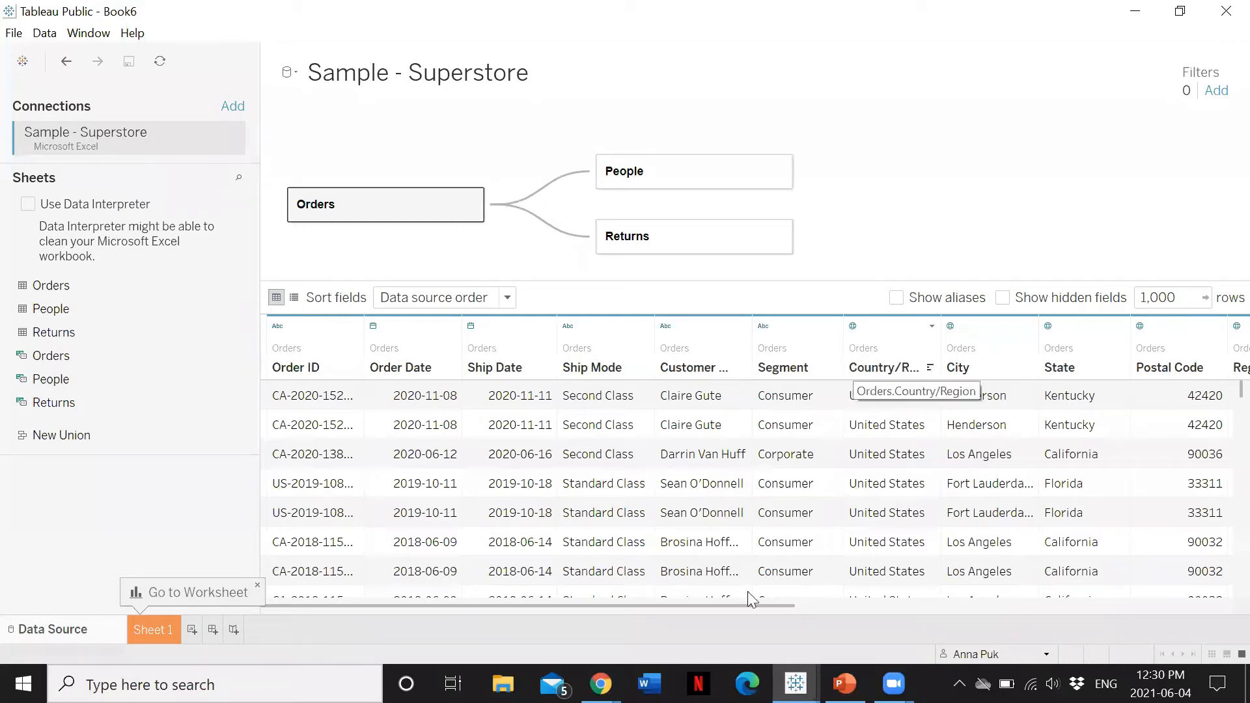
{"action": "left_click_drag", "start_coordinate": [853, 602], "coordinate": [1084, 607]}
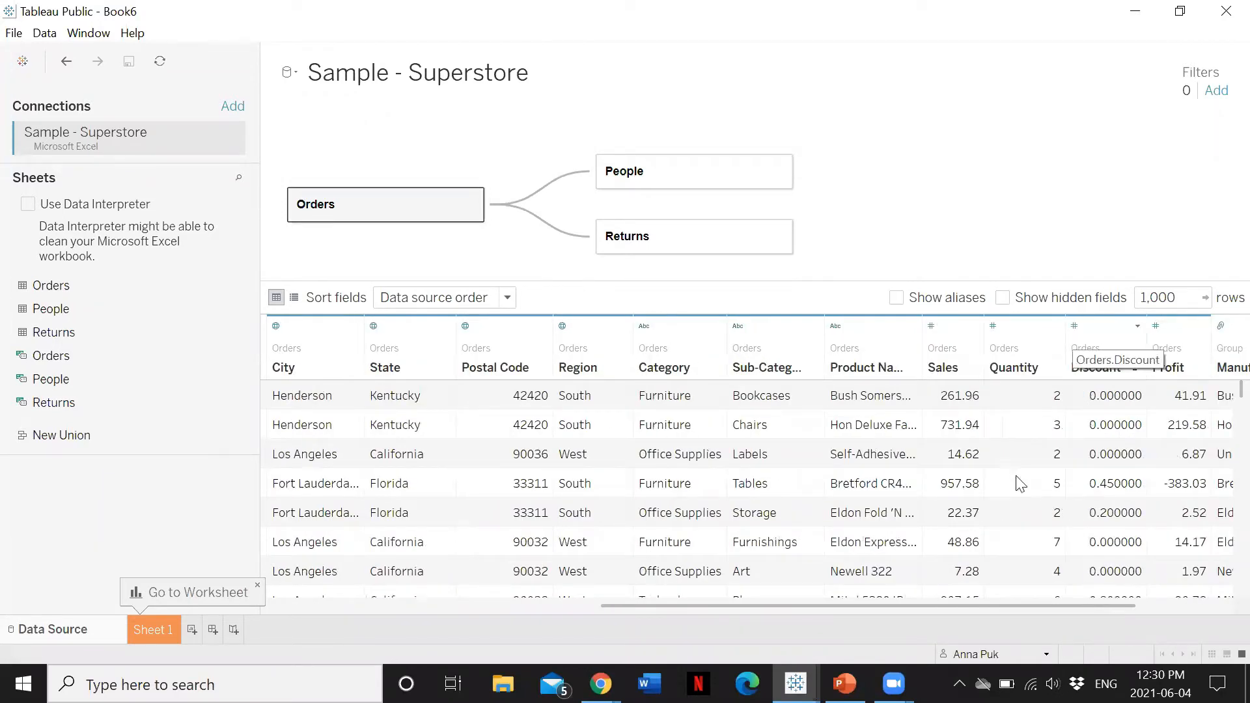
{"action": "left_click_drag", "start_coordinate": [652, 609], "coordinate": [285, 599]}
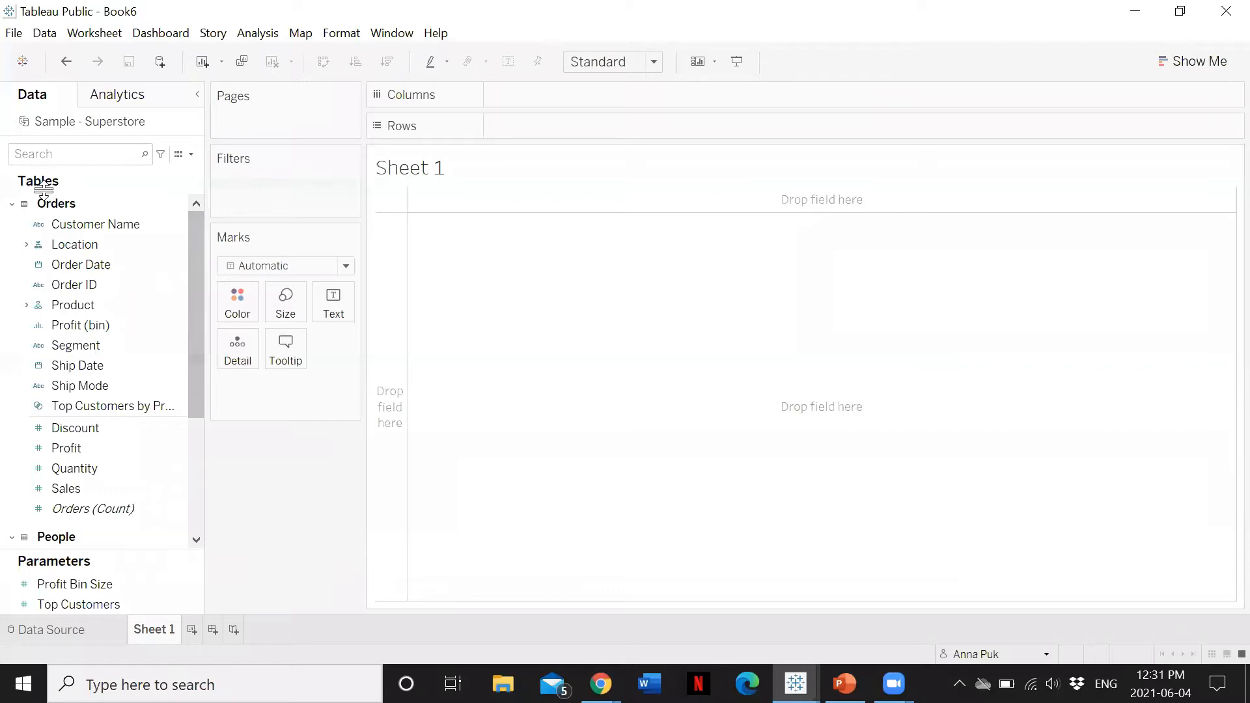
Collapse the People and Returns tables in Sheet 1's field list, keeping the Orders fields expanded.
{"action": "left_click", "coordinate": [12, 205]}
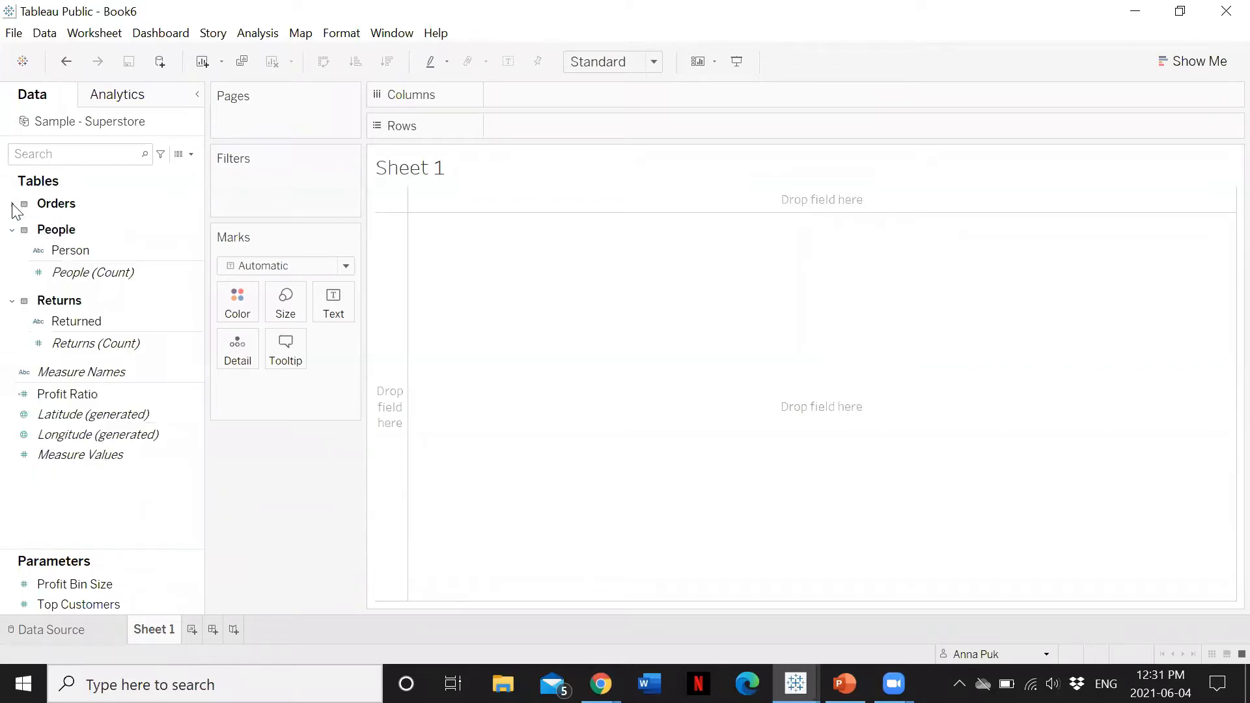
{"action": "left_click", "coordinate": [12, 230]}
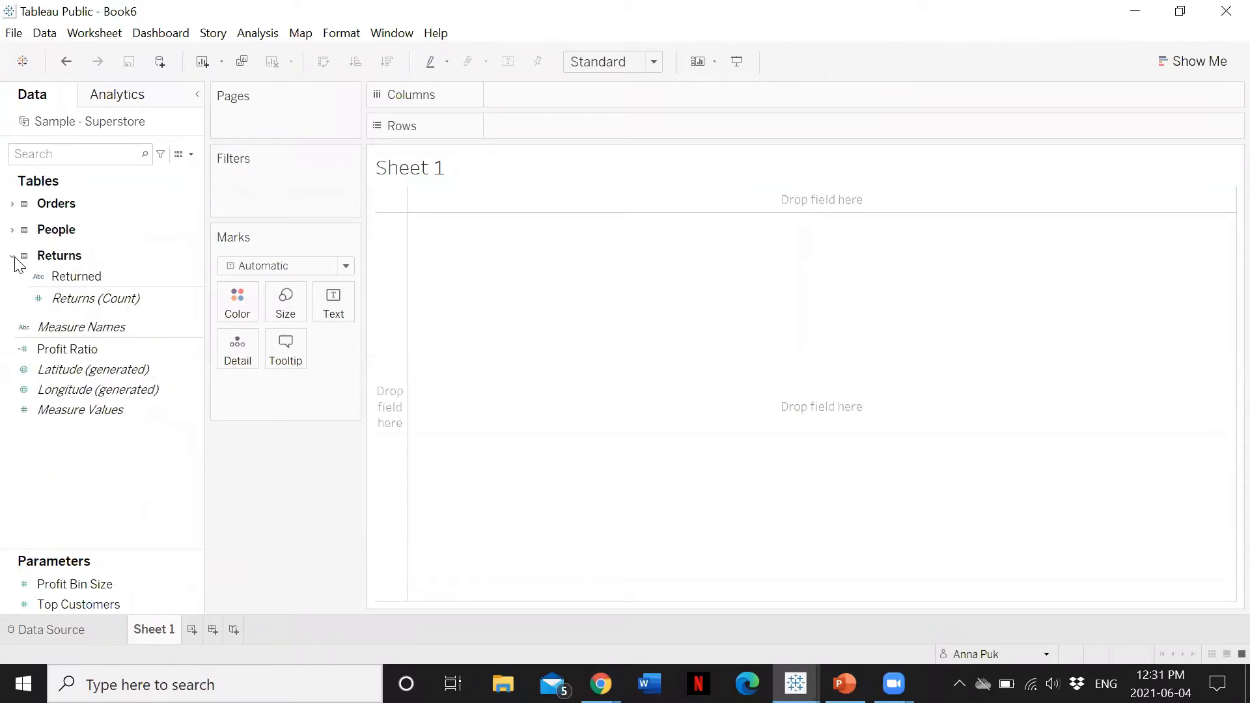
{"action": "left_click", "coordinate": [12, 258]}
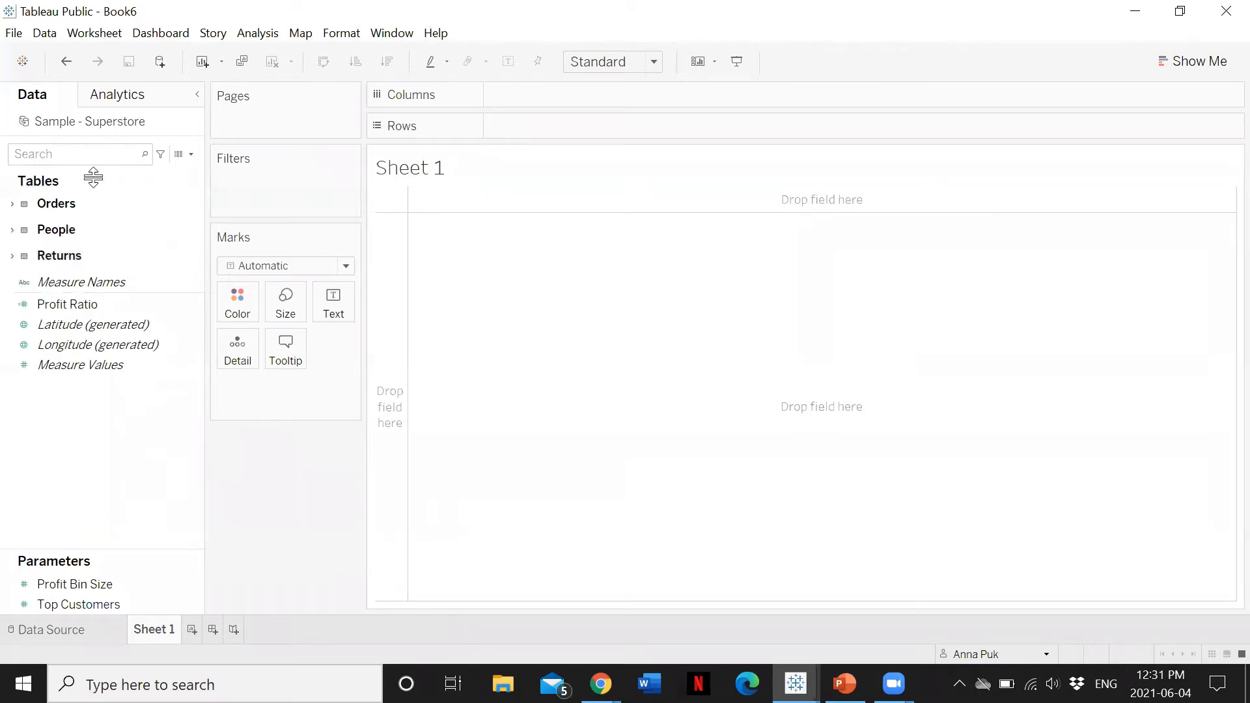
{"action": "left_click", "coordinate": [12, 204]}
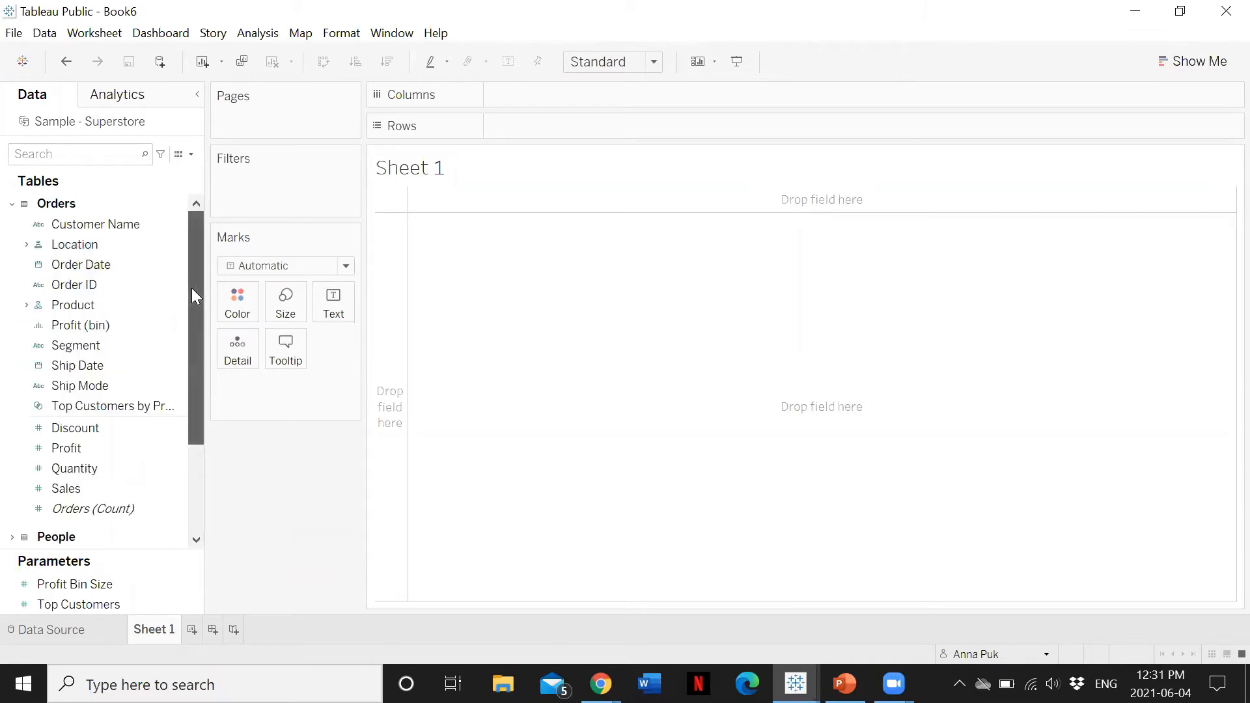
{"action": "scroll", "coordinate": [192, 296], "scroll_direction": "down", "scroll_amount": 1}
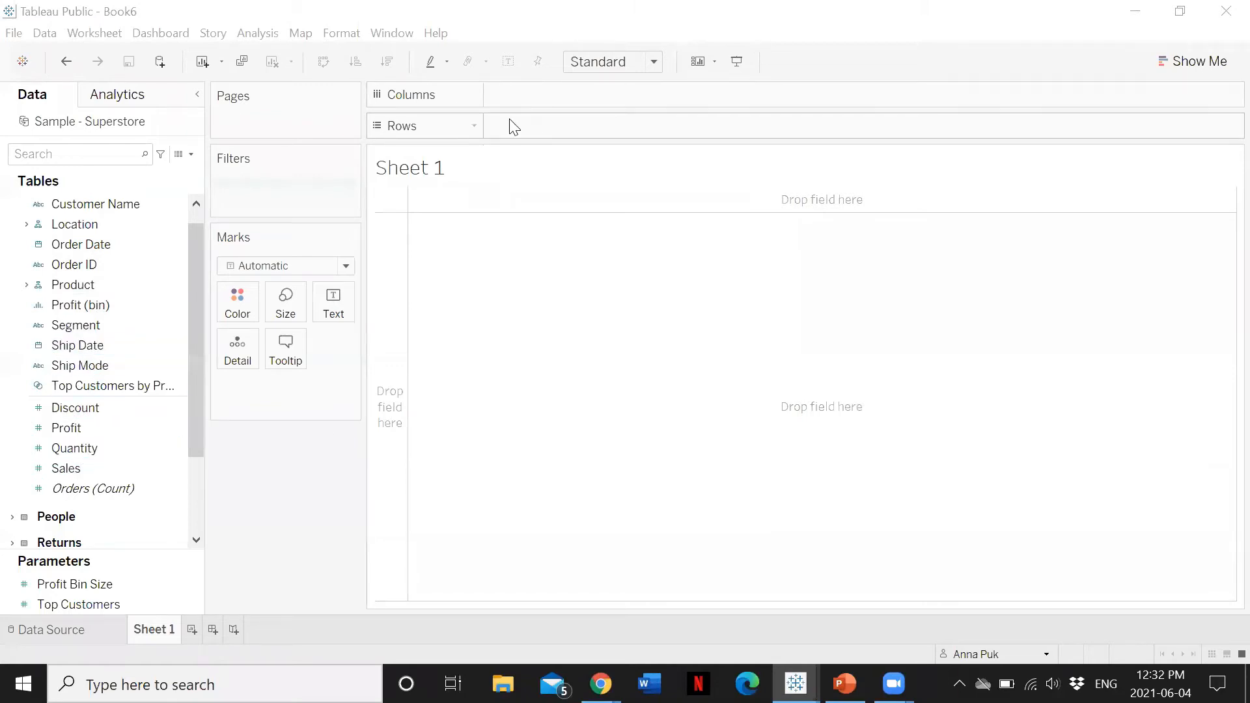
{"action": "left_click", "coordinate": [72, 267]}
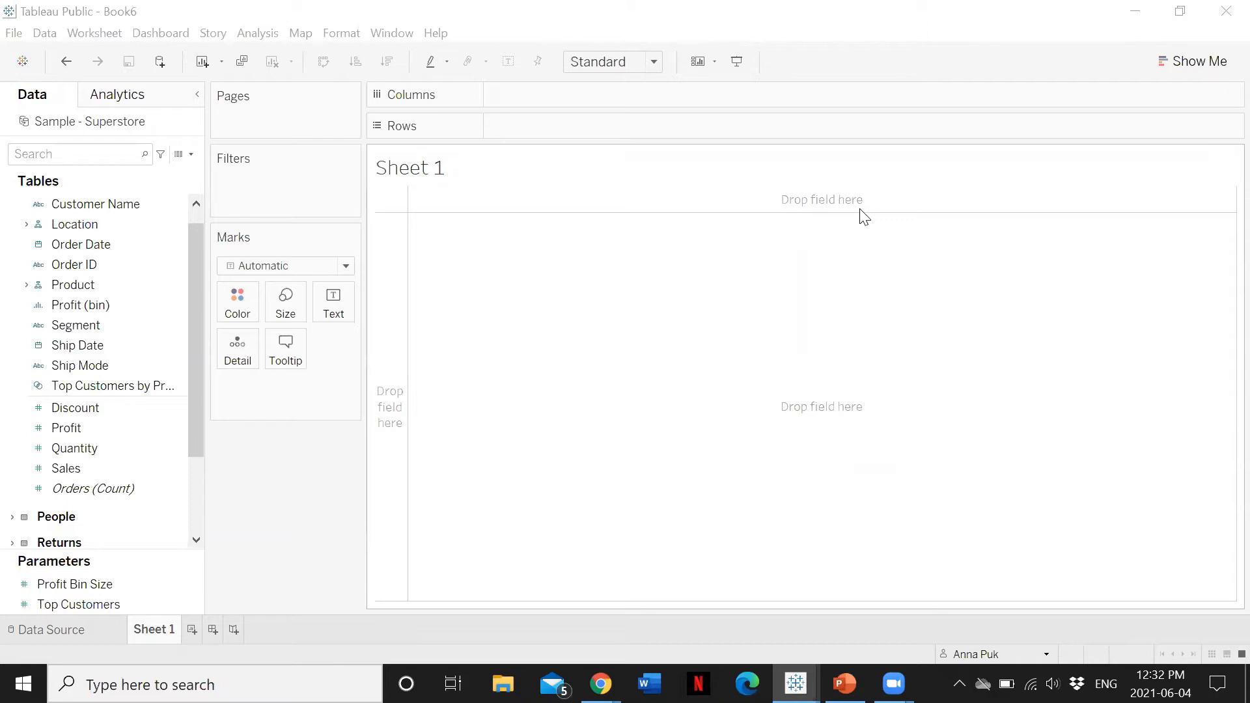
Show the suggested chart types and build a bar chart with the product Category on Columns and Sales on Rows.
{"action": "left_click", "coordinate": [1201, 63]}
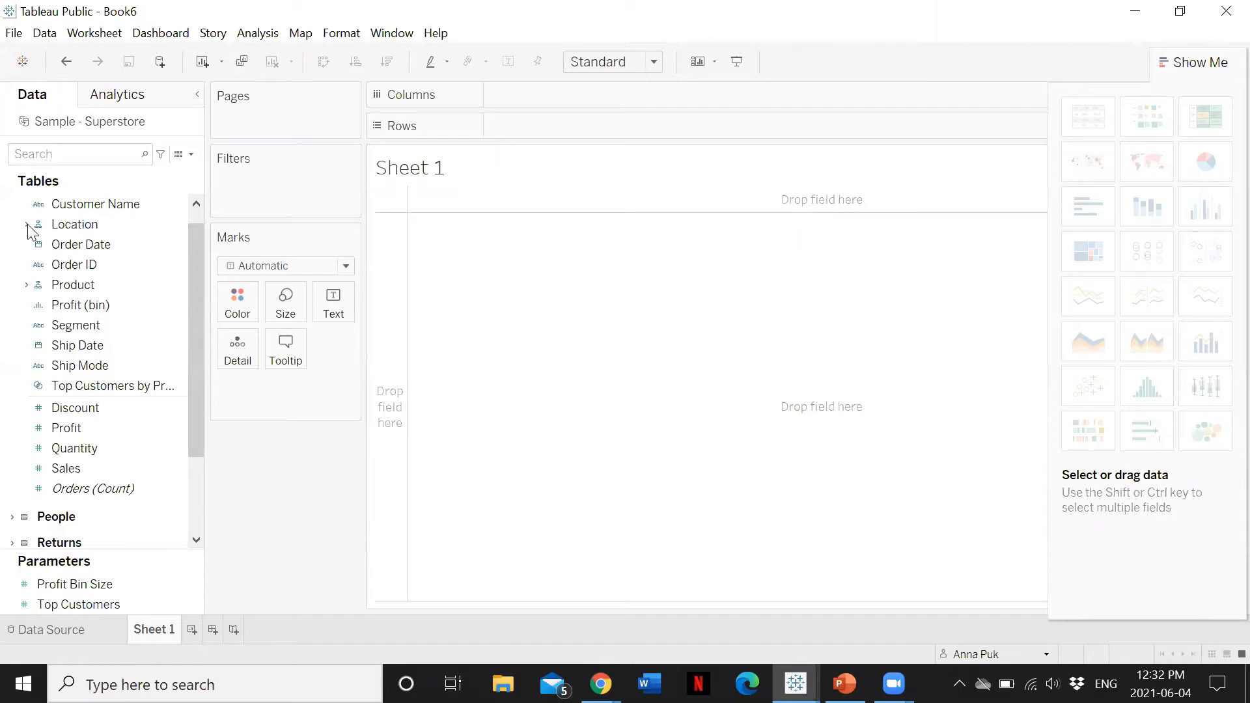
{"action": "left_click", "coordinate": [26, 286]}
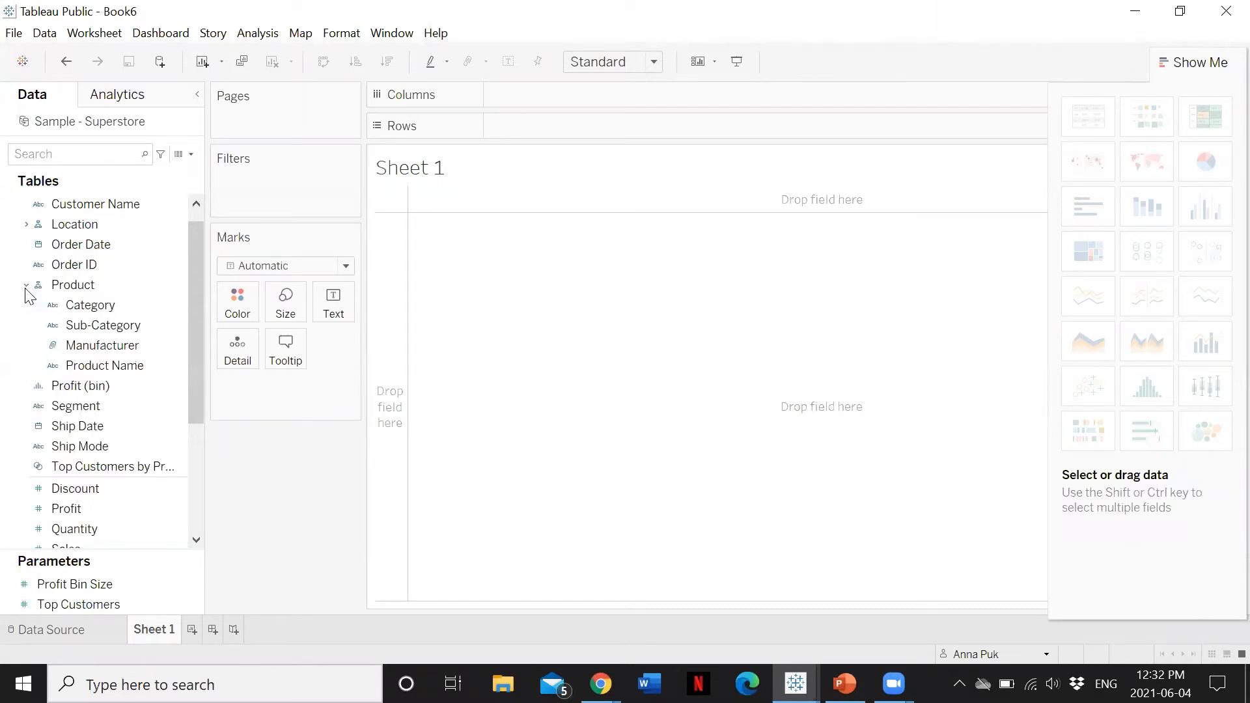
{"action": "left_click", "coordinate": [91, 304]}
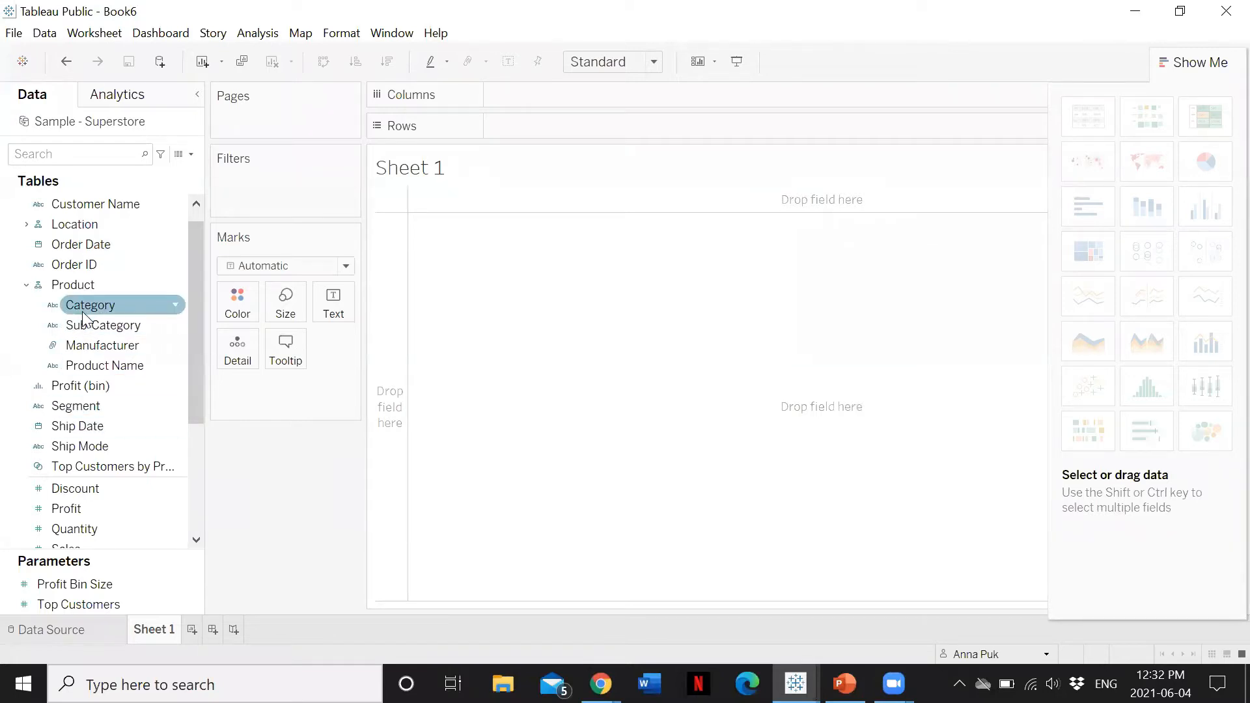
{"action": "left_click_drag", "start_coordinate": [82, 311], "coordinate": [519, 104]}
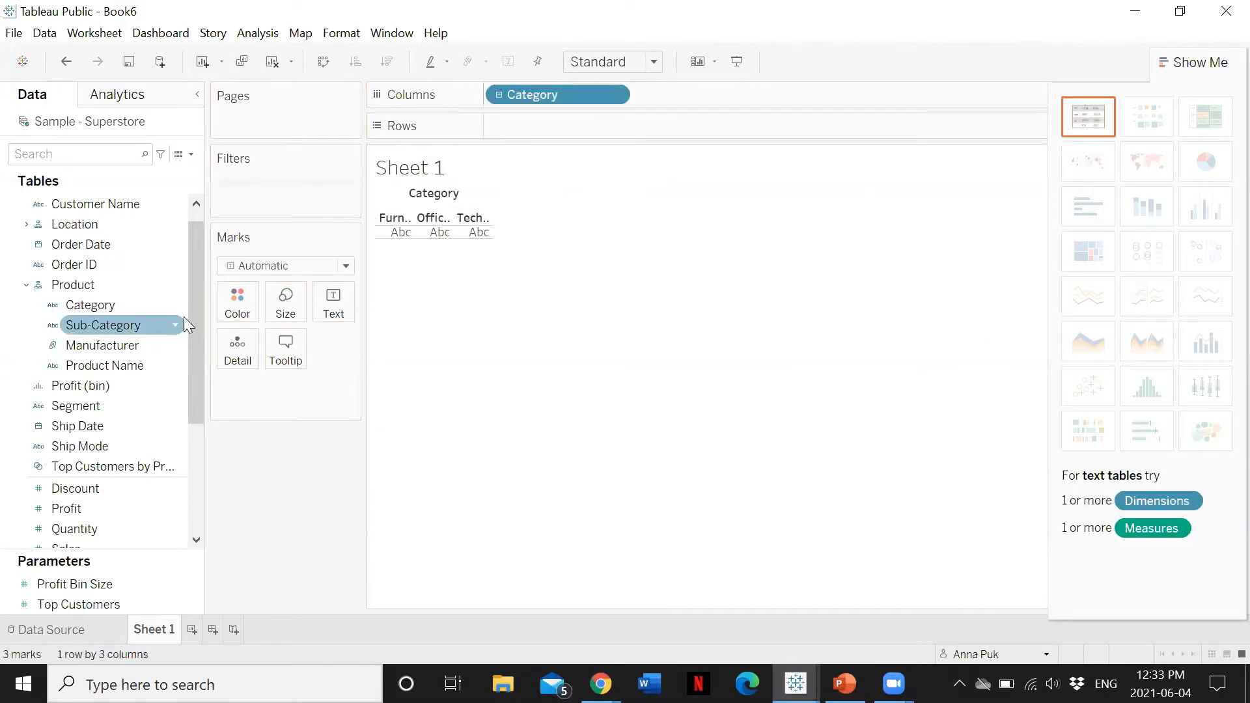
{"action": "left_click_drag", "start_coordinate": [192, 323], "coordinate": [196, 391]}
{"action": "left_click_drag", "start_coordinate": [91, 428], "coordinate": [556, 126]}
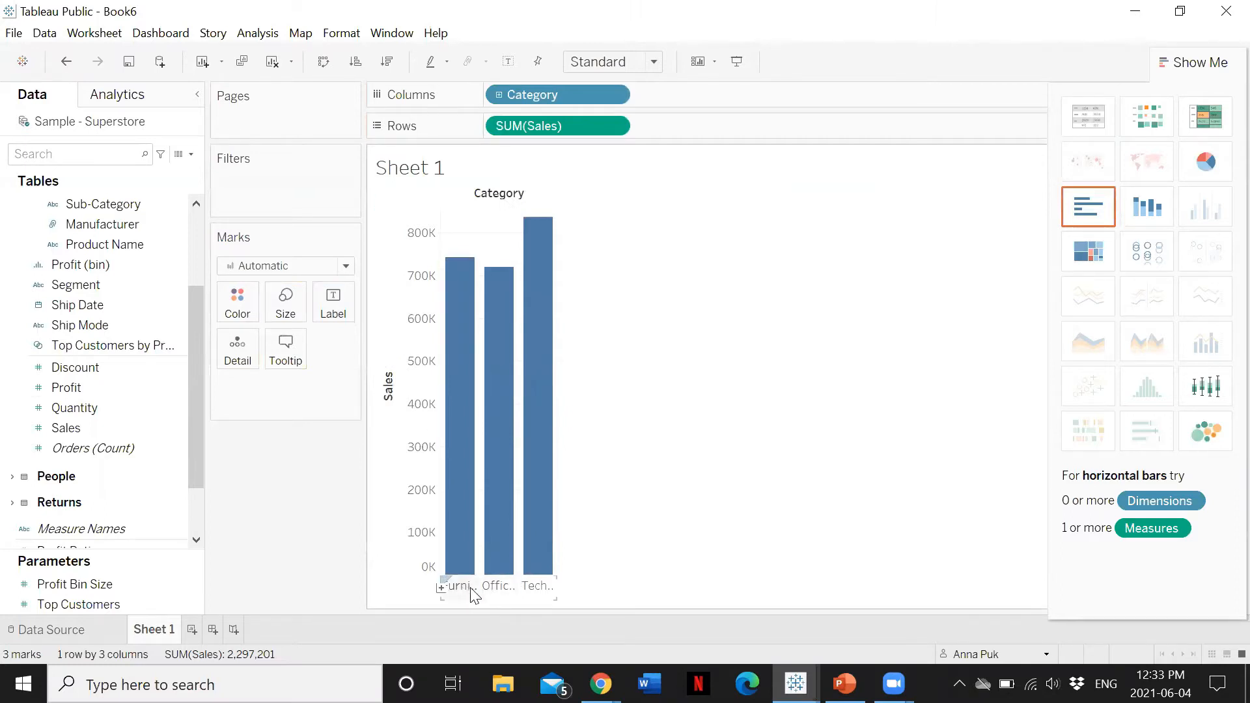
Try the sales-by-category chart as stacked bars, as a pie chart and as horizontal bars.
{"action": "mouse_move", "coordinate": [539, 558]}
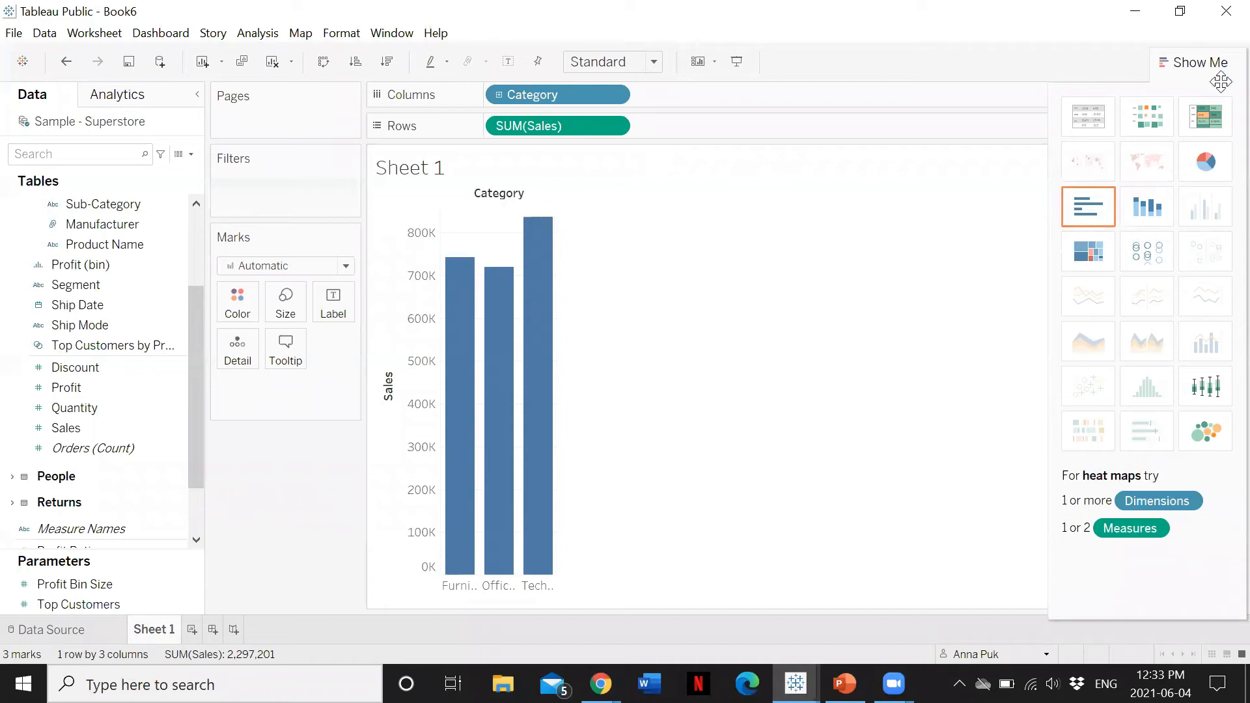
{"action": "left_click", "coordinate": [1140, 213]}
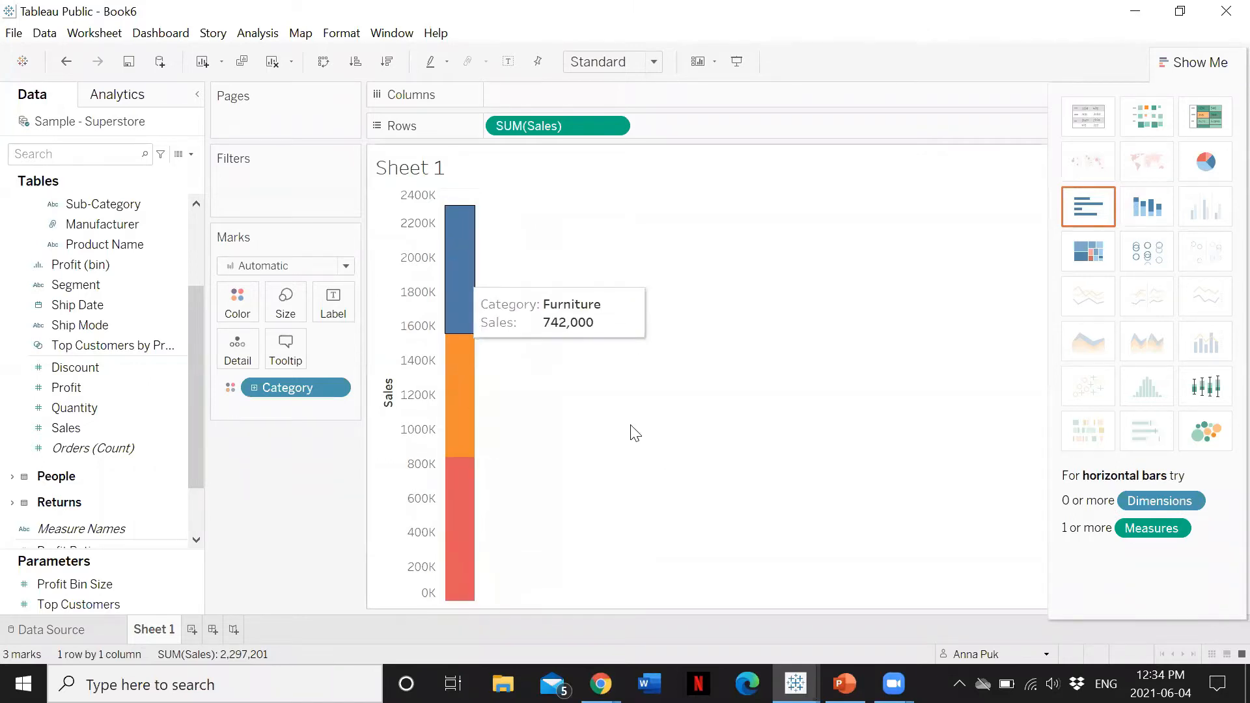
{"action": "left_click", "coordinate": [1210, 181]}
{"action": "mouse_move", "coordinate": [437, 234]}
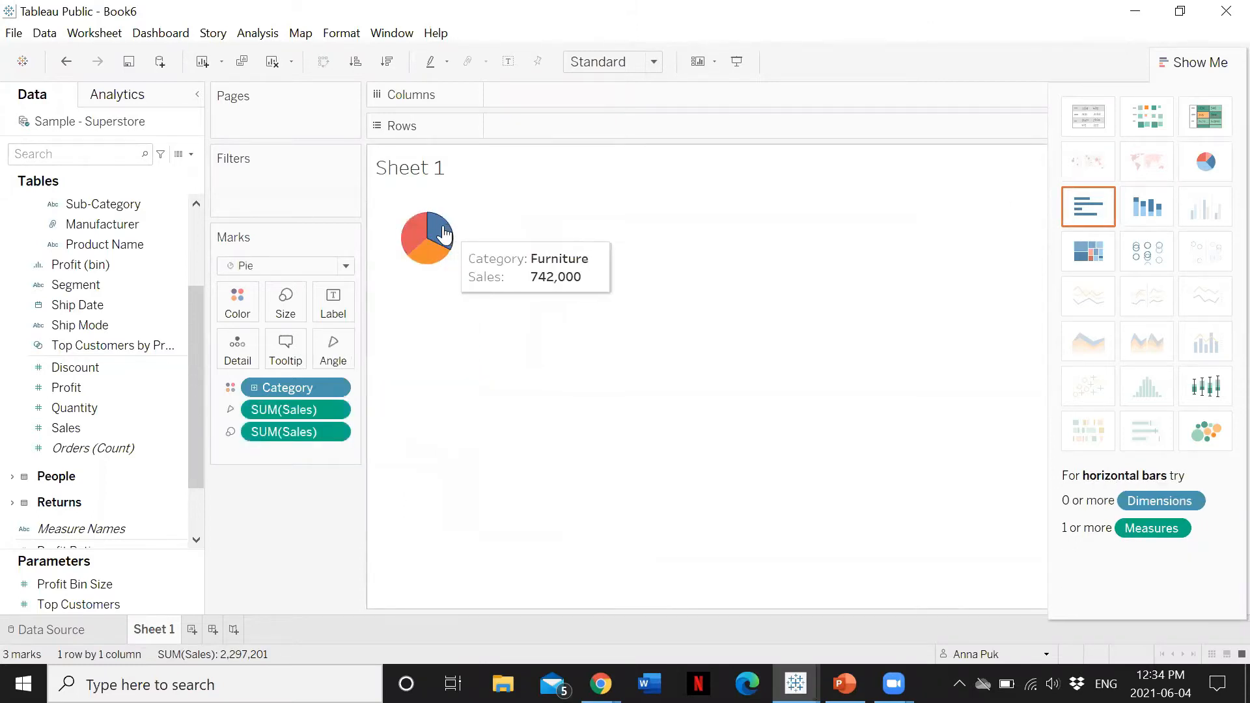
{"action": "mouse_move", "coordinate": [431, 261]}
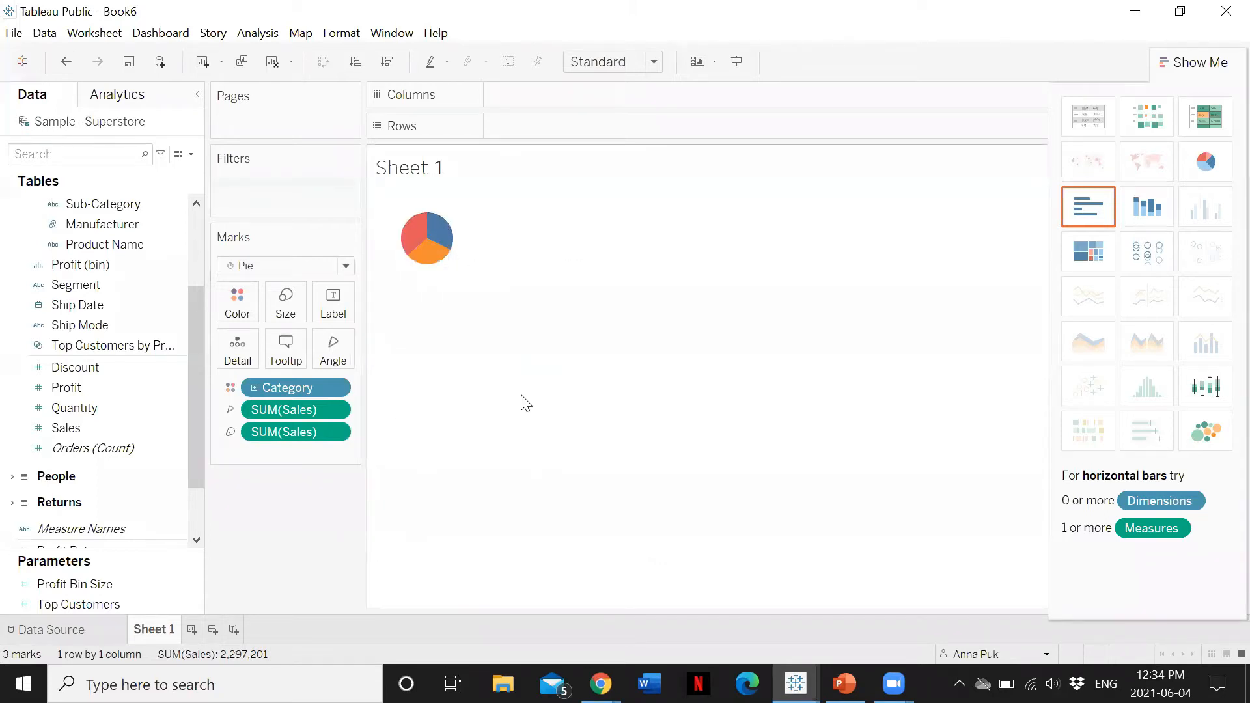
{"action": "left_click", "coordinate": [1106, 202]}
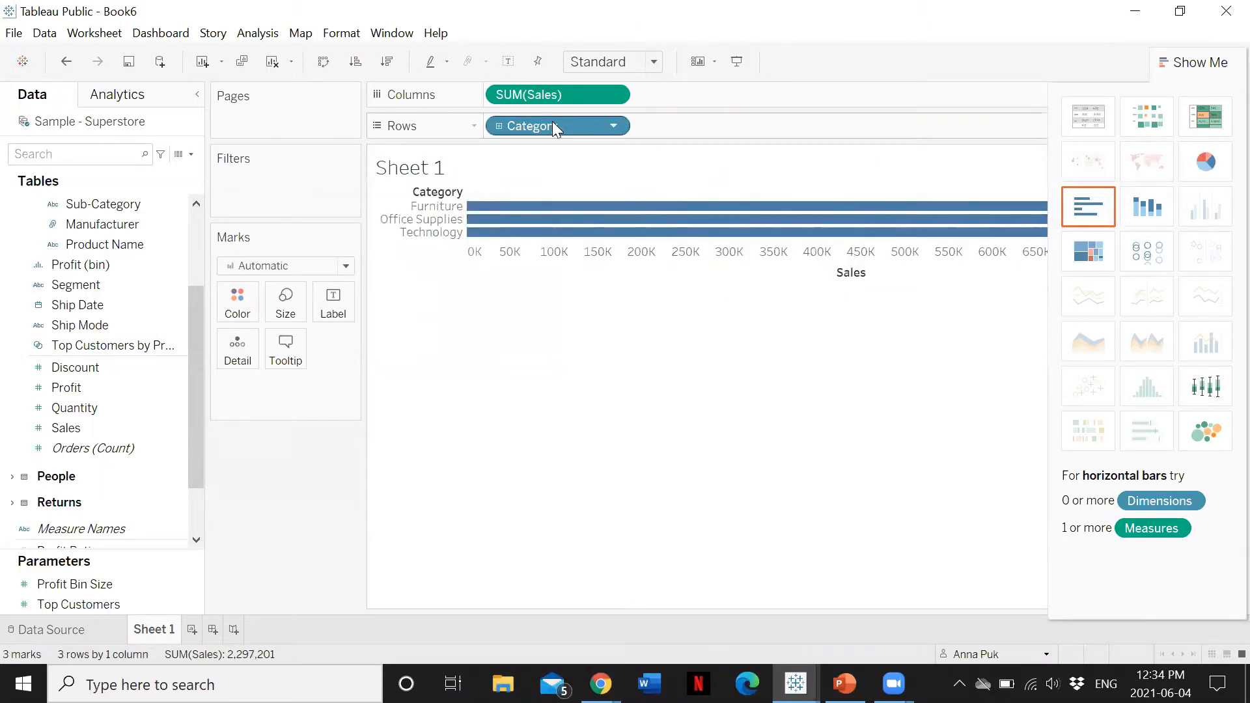
Clear the sheet by removing Category from Rows and SUM(Sales) from Columns.
{"action": "left_click_drag", "start_coordinate": [552, 121], "coordinate": [349, 386]}
{"action": "left_click_drag", "start_coordinate": [306, 525], "coordinate": [306, 524]}
{"action": "left_click_drag", "start_coordinate": [546, 97], "coordinate": [303, 491]}
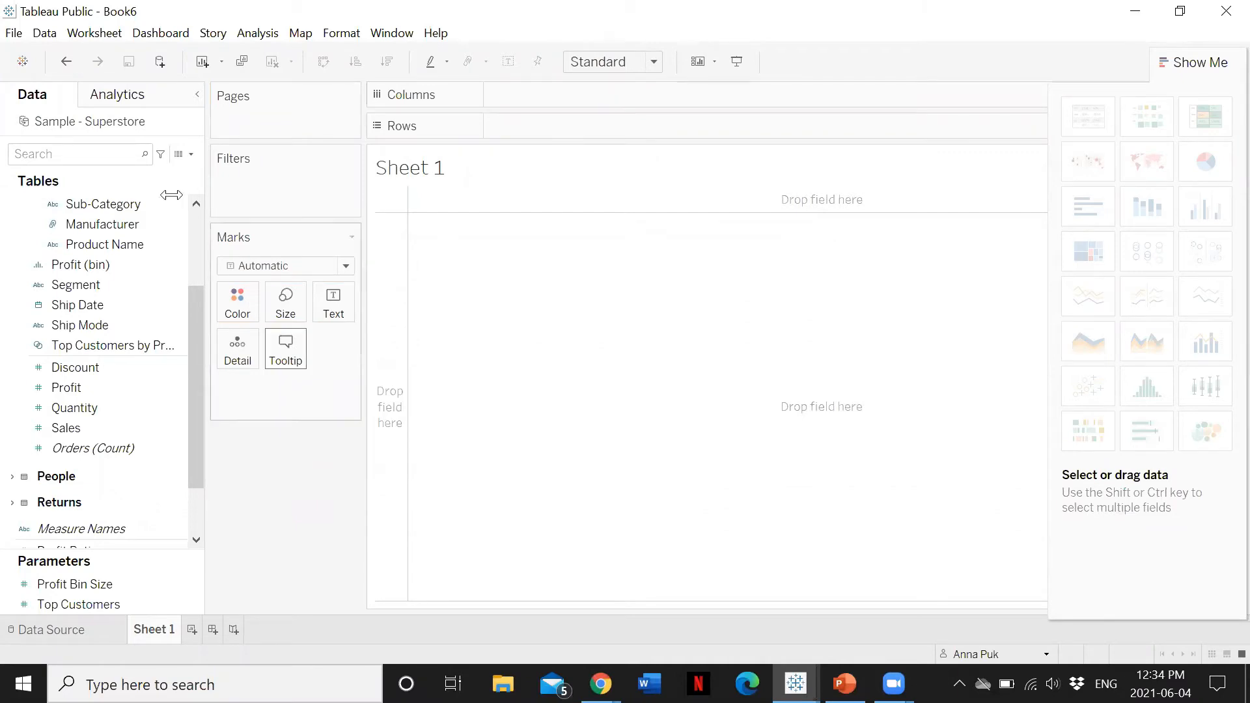
Collapse the Product hierarchy in the Orders table and expand the Location hierarchy to show its geographic fields.
{"action": "left_click", "coordinate": [181, 432]}
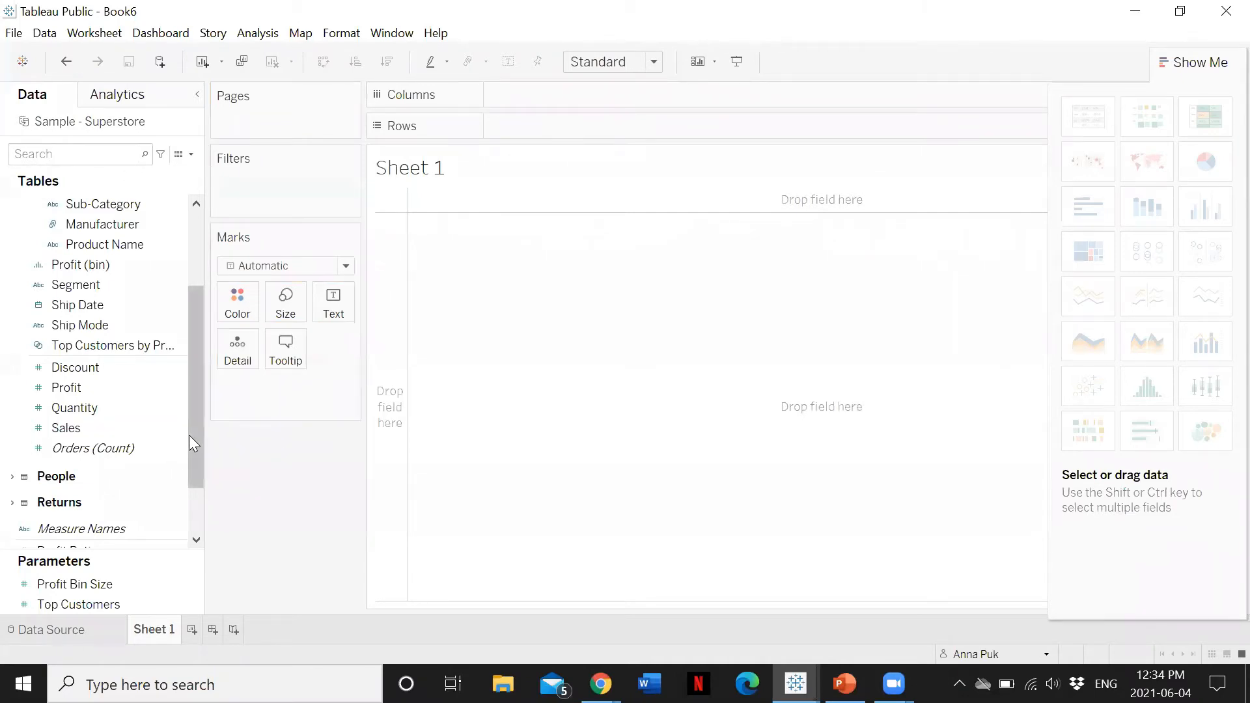
{"action": "left_click_drag", "start_coordinate": [189, 434], "coordinate": [202, 326]}
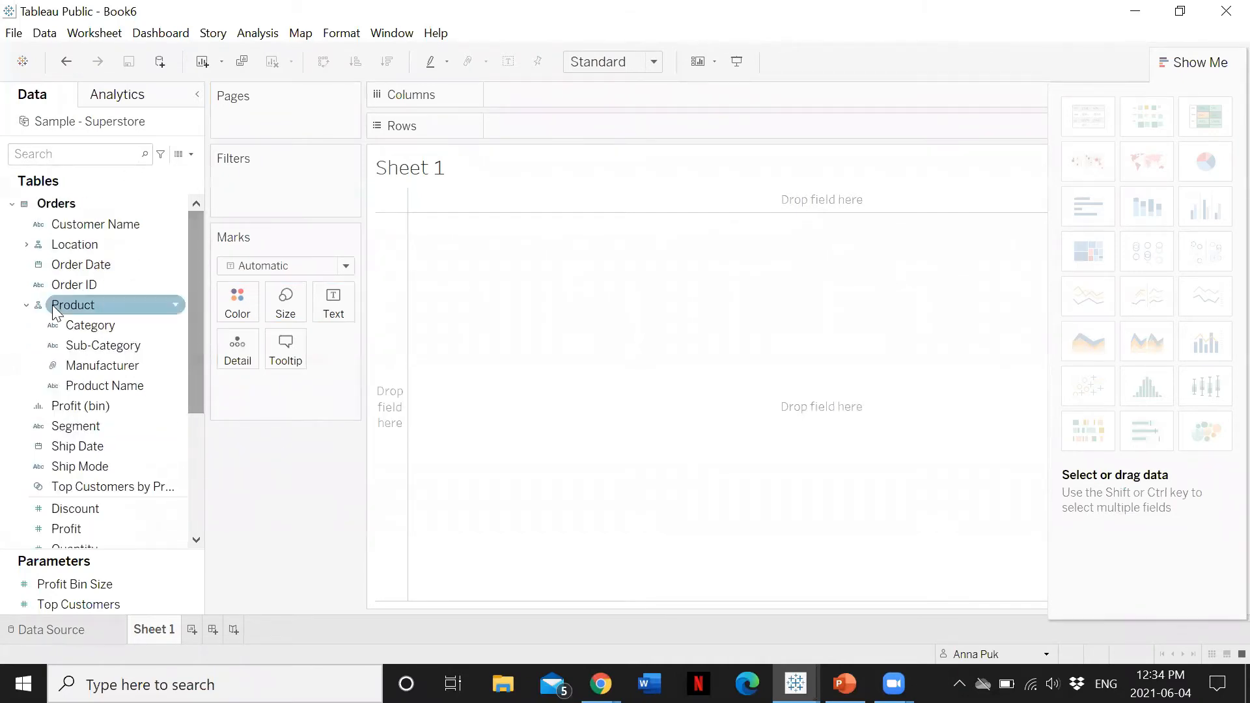
{"action": "left_click", "coordinate": [26, 305]}
{"action": "left_click", "coordinate": [43, 231]}
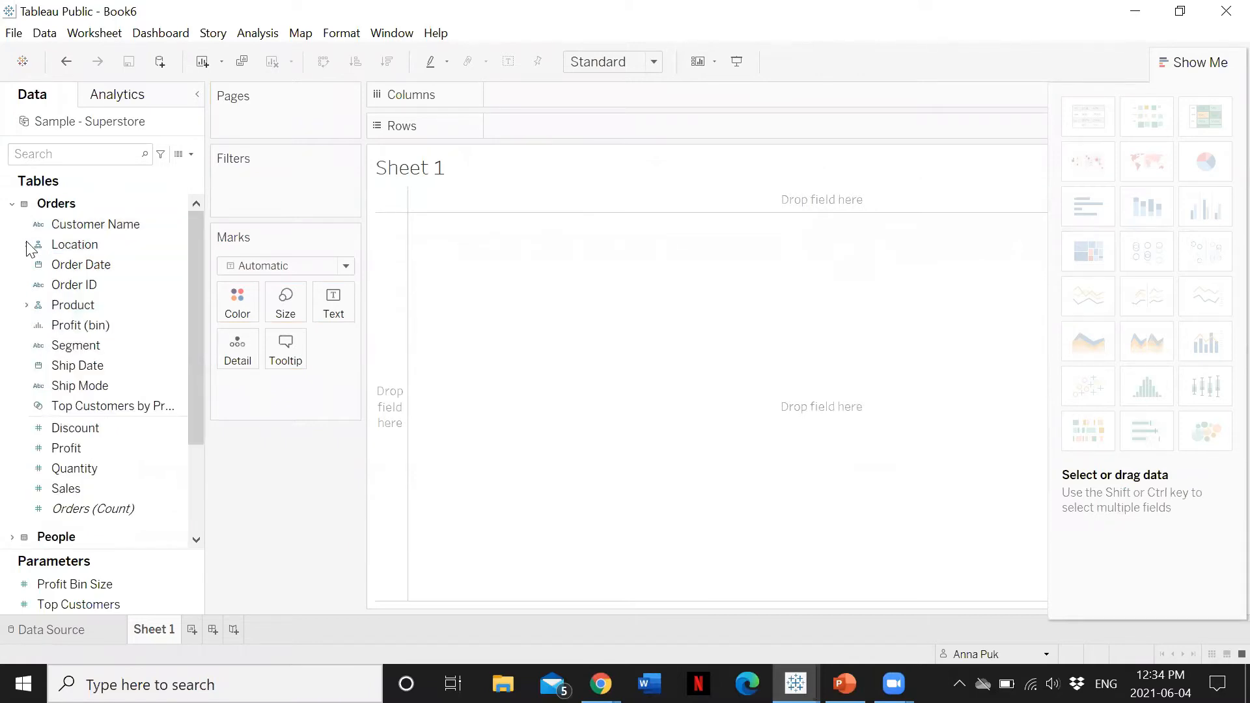
{"action": "left_click", "coordinate": [26, 244]}
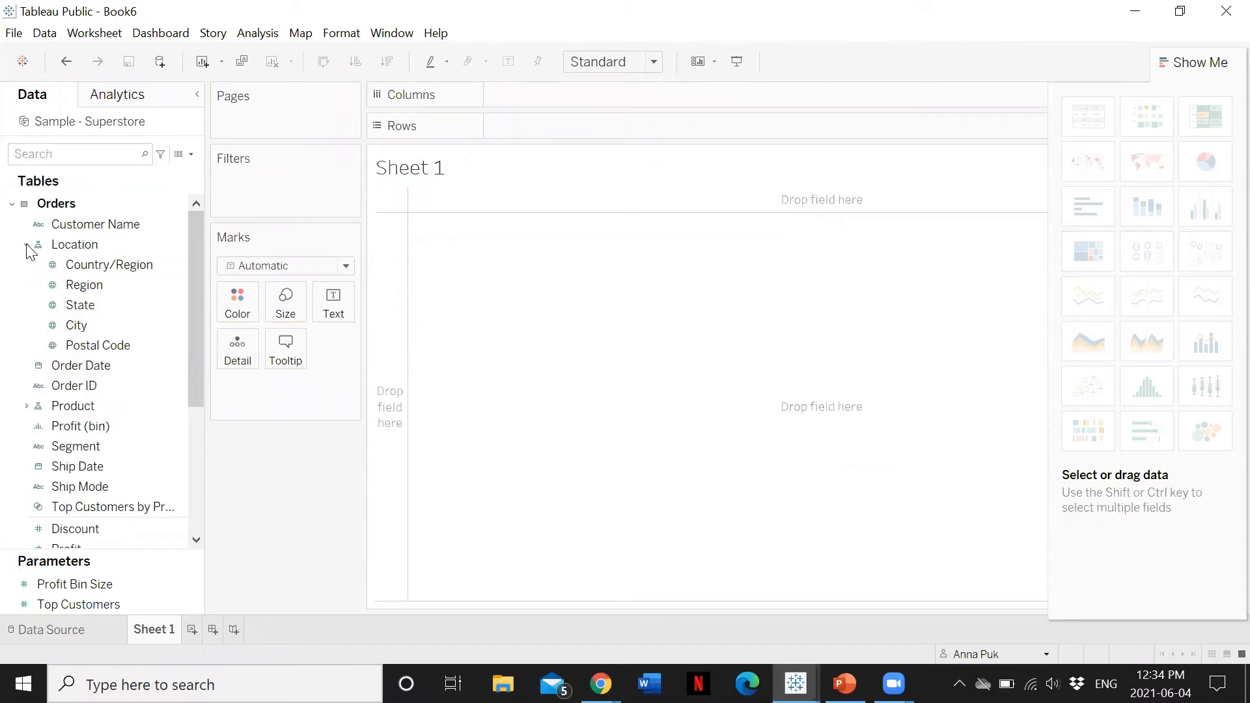
{"action": "left_click", "coordinate": [101, 264]}
{"action": "left_click", "coordinate": [106, 285]}
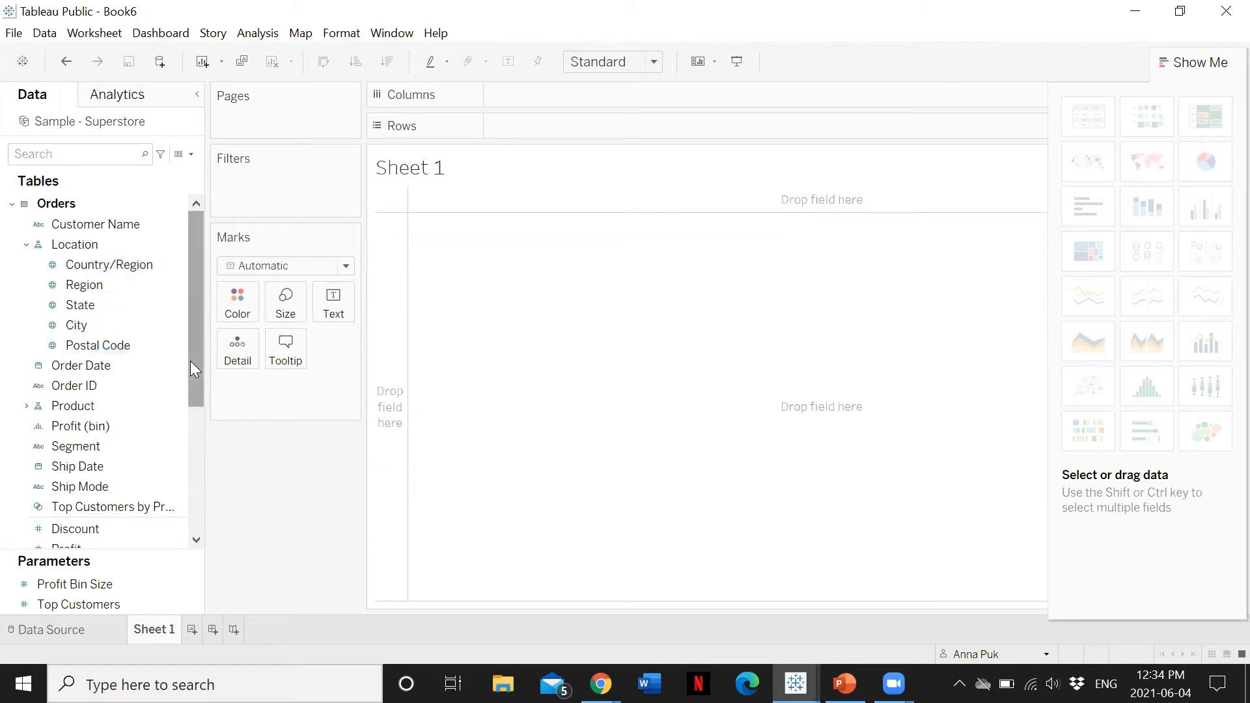
Expand the Product hierarchy again and review the Orders fields down to the measures.
{"action": "left_click_drag", "start_coordinate": [193, 362], "coordinate": [198, 401]}
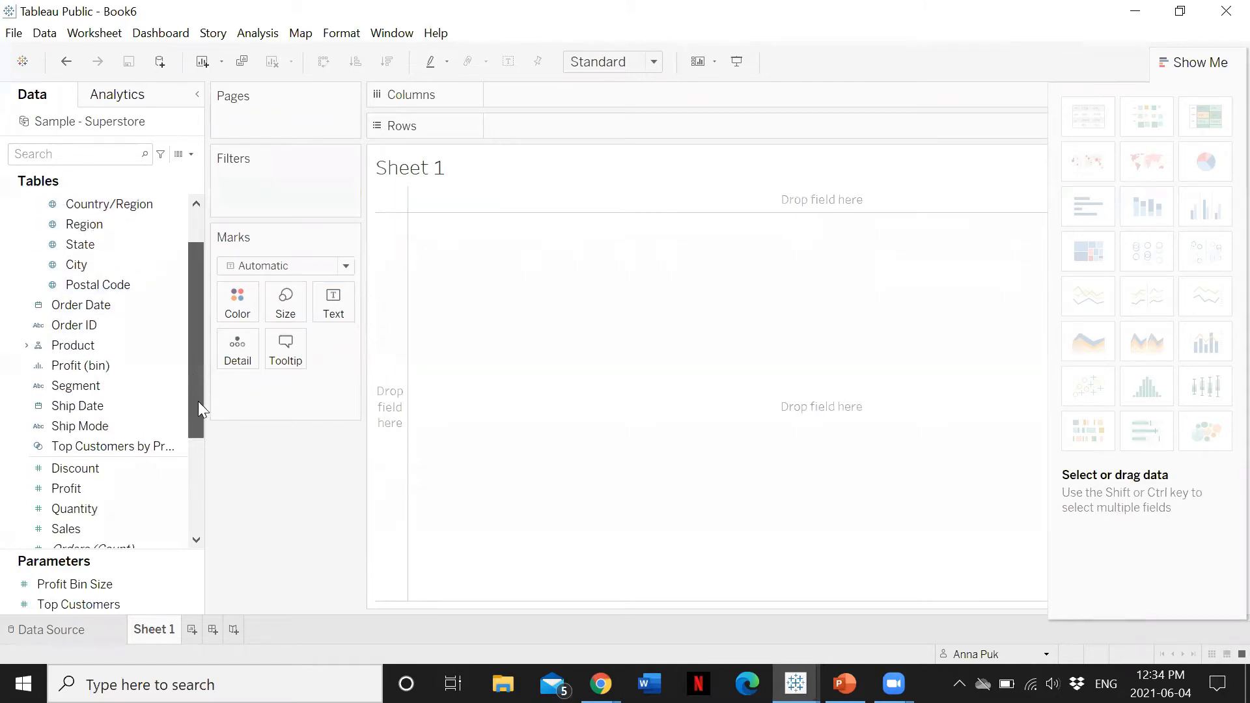
{"action": "left_click", "coordinate": [26, 326]}
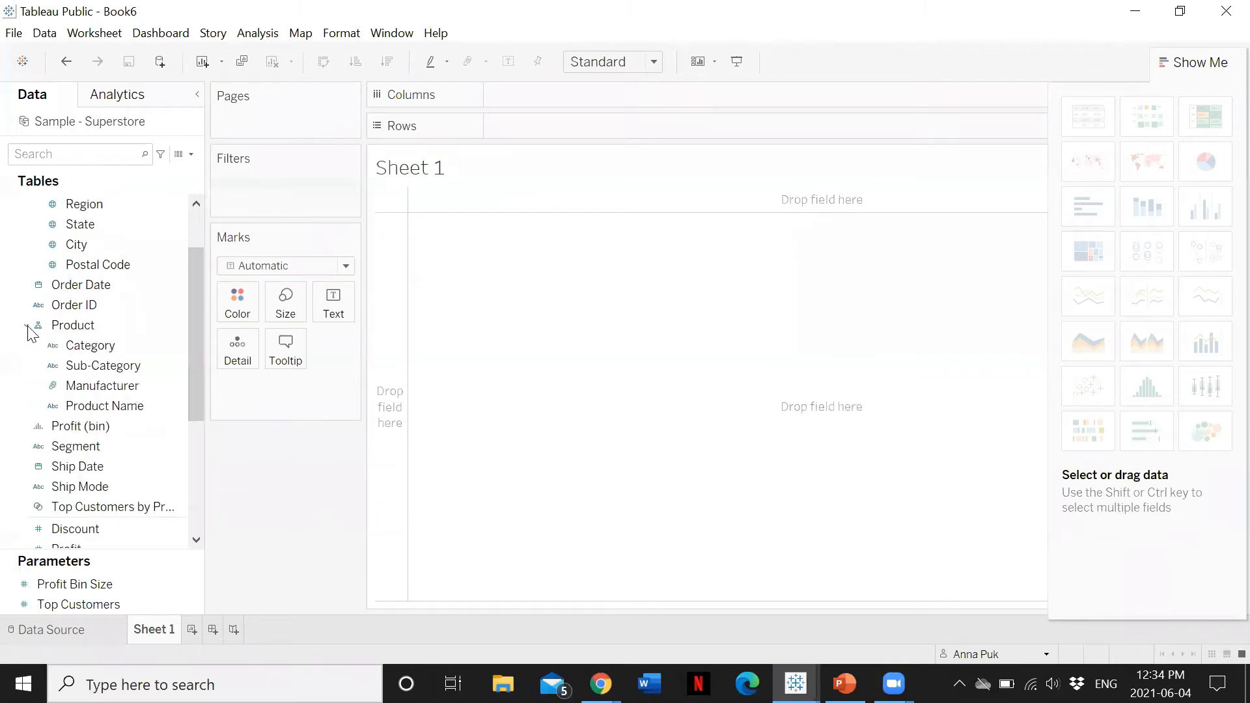
{"action": "left_click", "coordinate": [112, 344]}
{"action": "left_click_drag", "start_coordinate": [194, 361], "coordinate": [195, 418]}
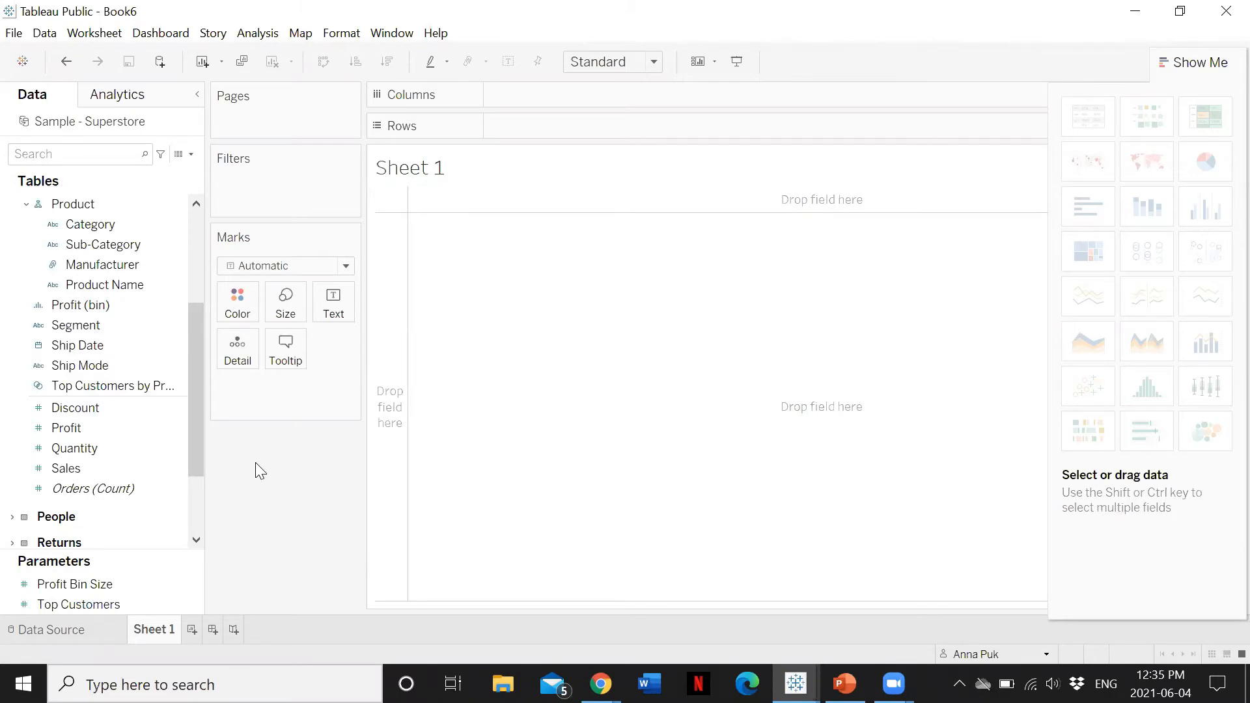
{"action": "left_click_drag", "start_coordinate": [192, 428], "coordinate": [196, 325]}
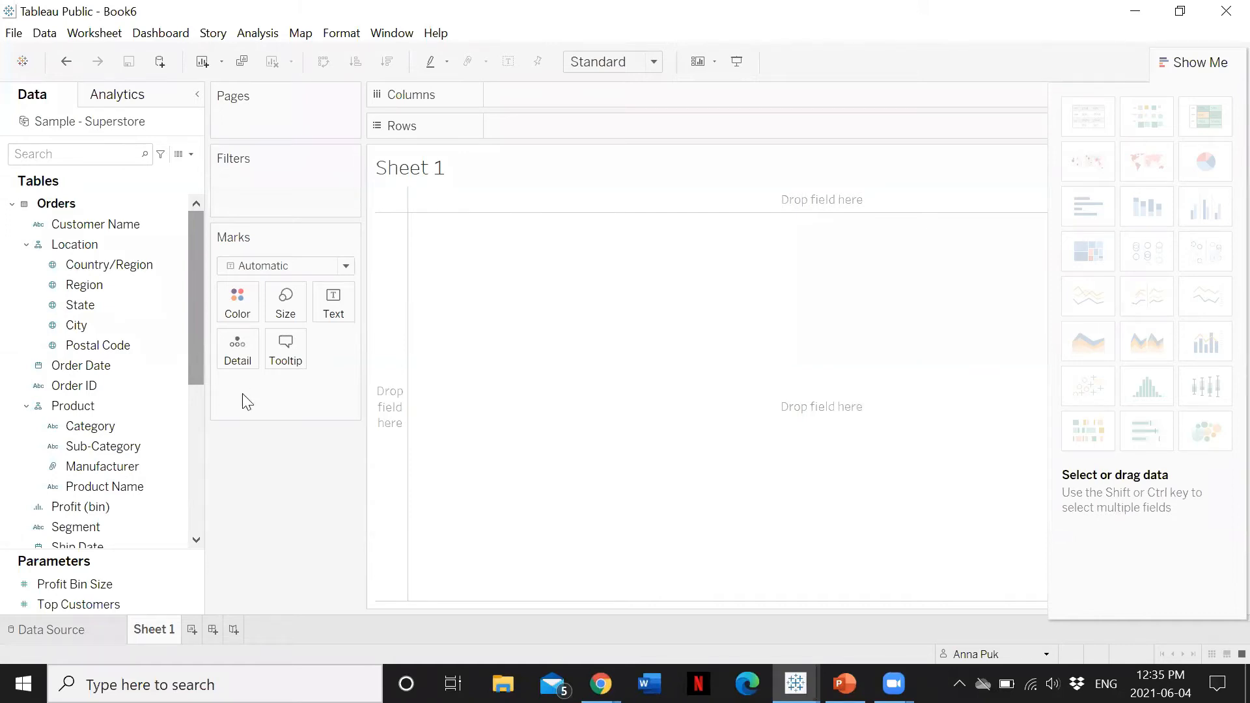
Rename Sheet 1 as "Sales and Profit by State".
{"action": "left_click", "coordinate": [110, 271]}
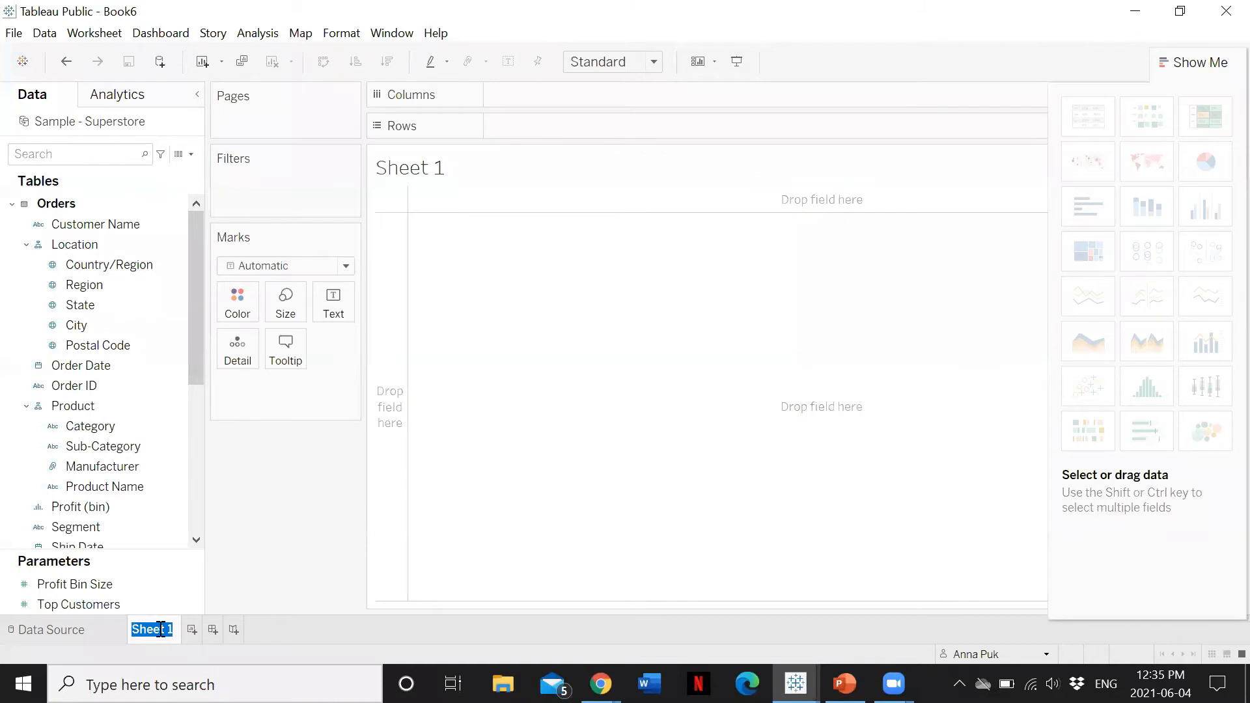
{"action": "type", "text": "Sales and Profit by State"}
{"action": "key", "text": "Return"}
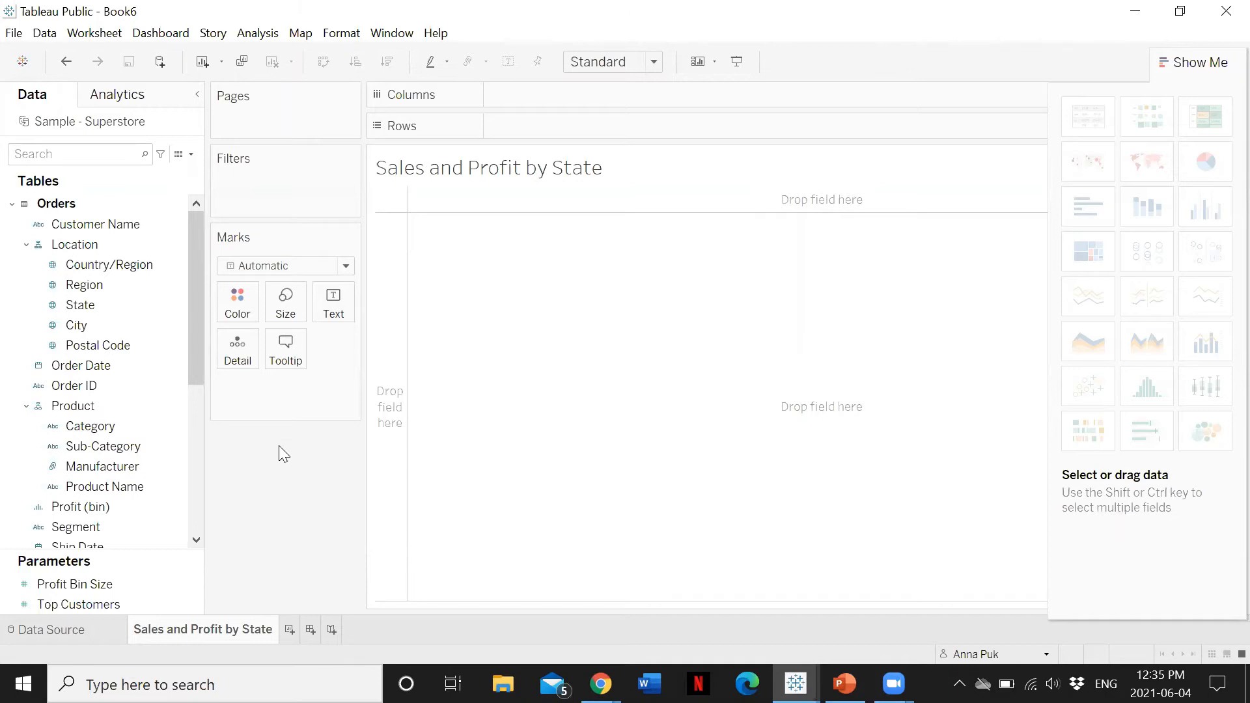
Build a symbol map of the United States by placing the State field on the empty view.
{"action": "left_click", "coordinate": [111, 303]}
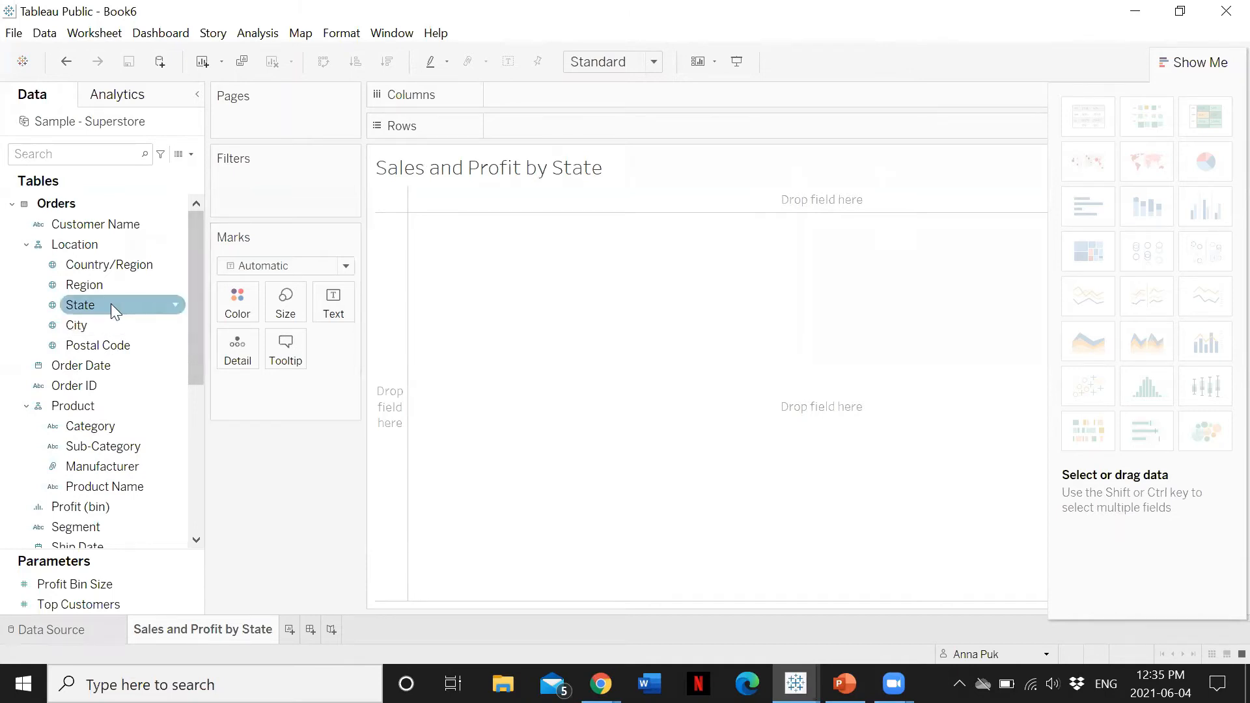
{"action": "left_click_drag", "start_coordinate": [110, 303], "coordinate": [536, 269]}
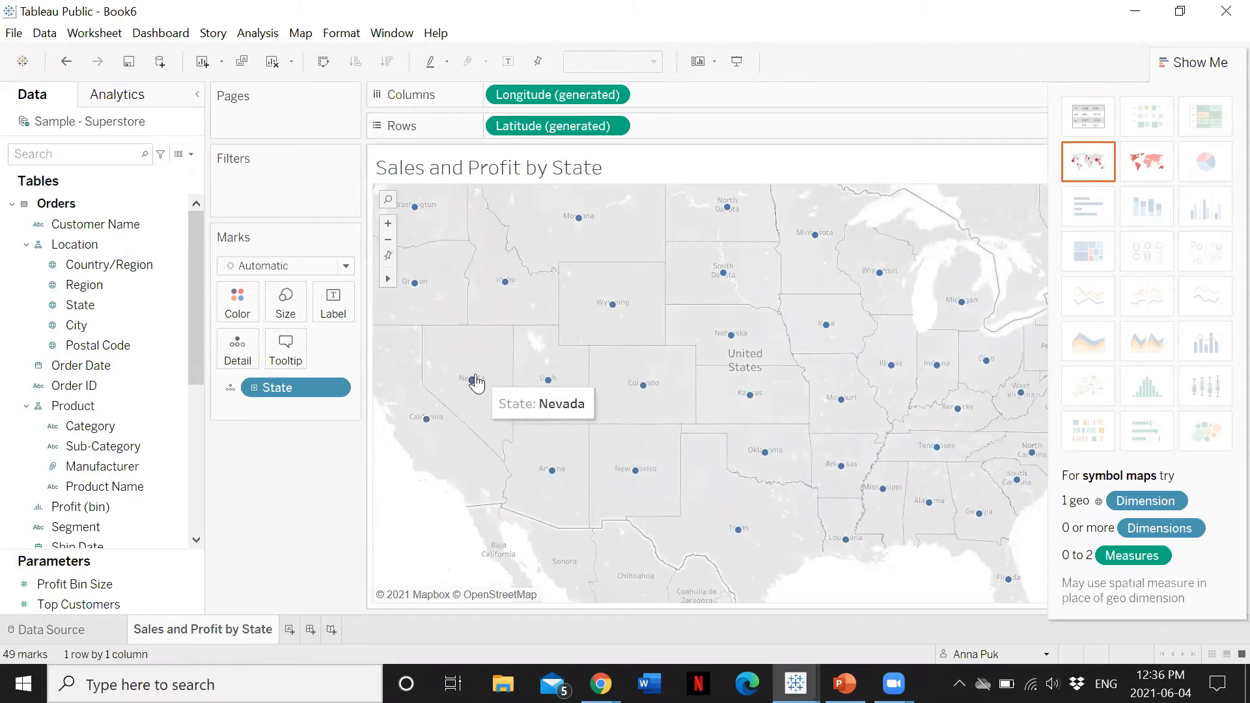
{"action": "left_click", "coordinate": [388, 240]}
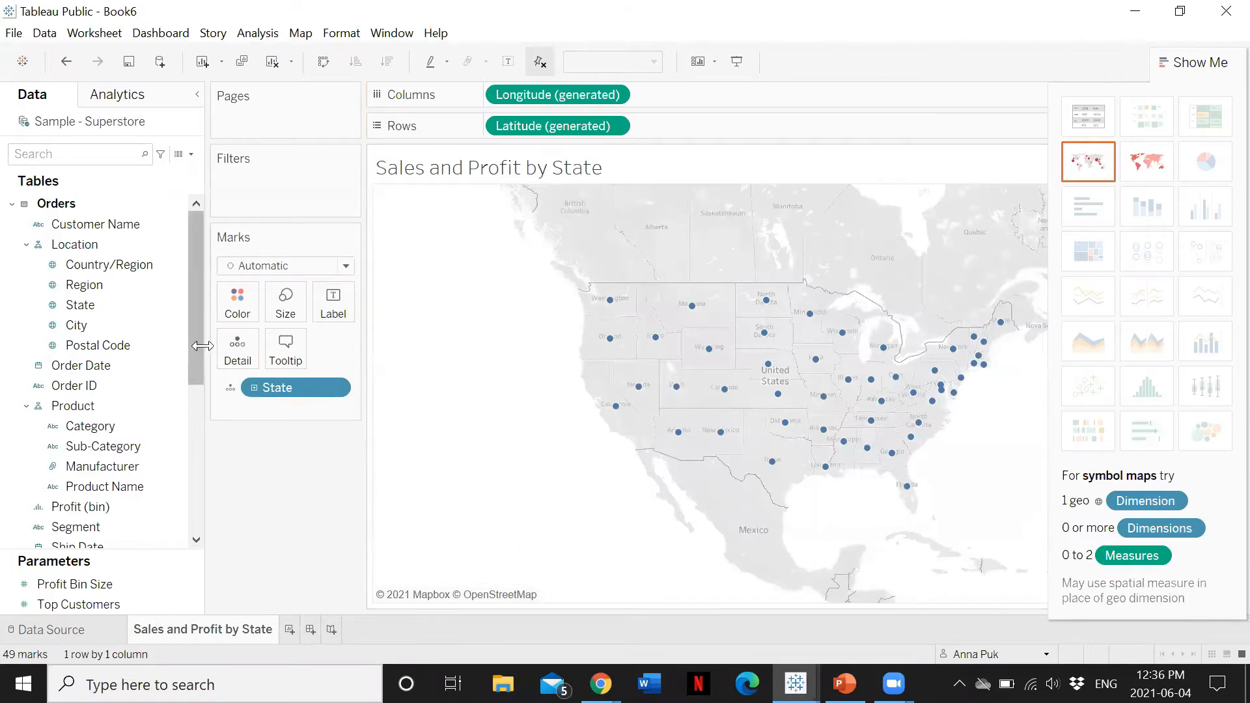
{"action": "left_click_drag", "start_coordinate": [192, 338], "coordinate": [193, 426]}
{"action": "mouse_move", "coordinate": [587, 419]}
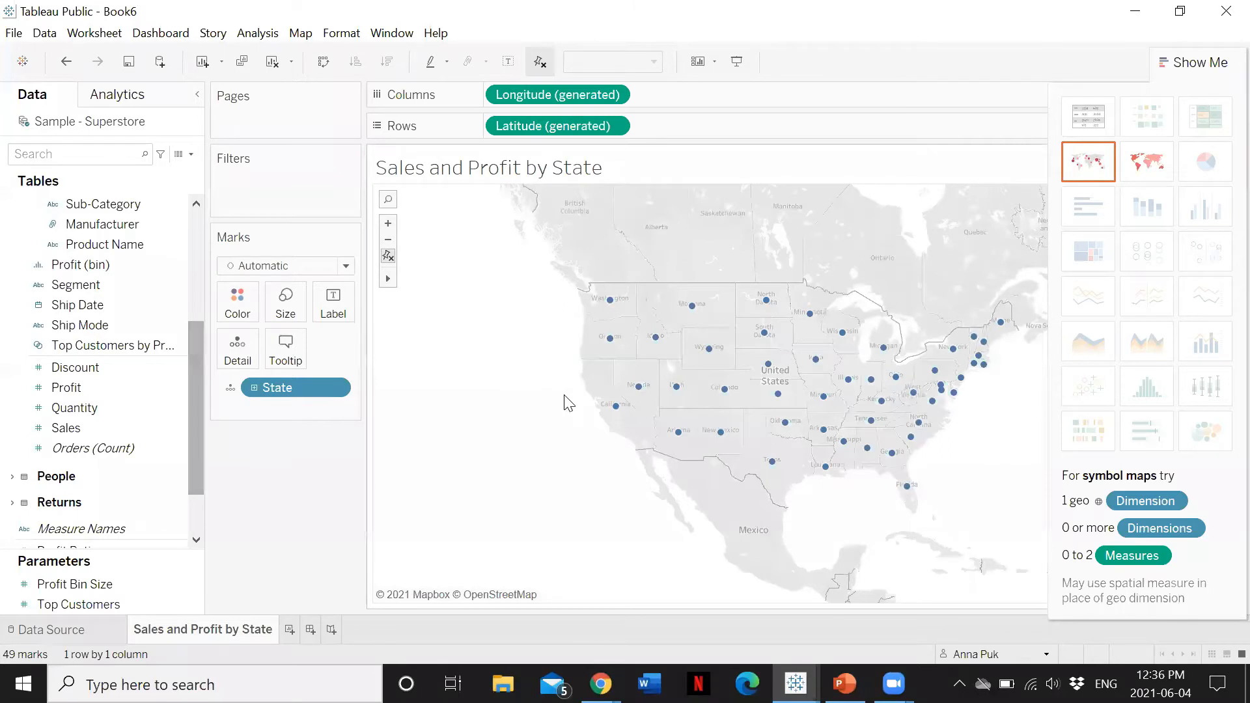
{"action": "left_click", "coordinate": [389, 224]}
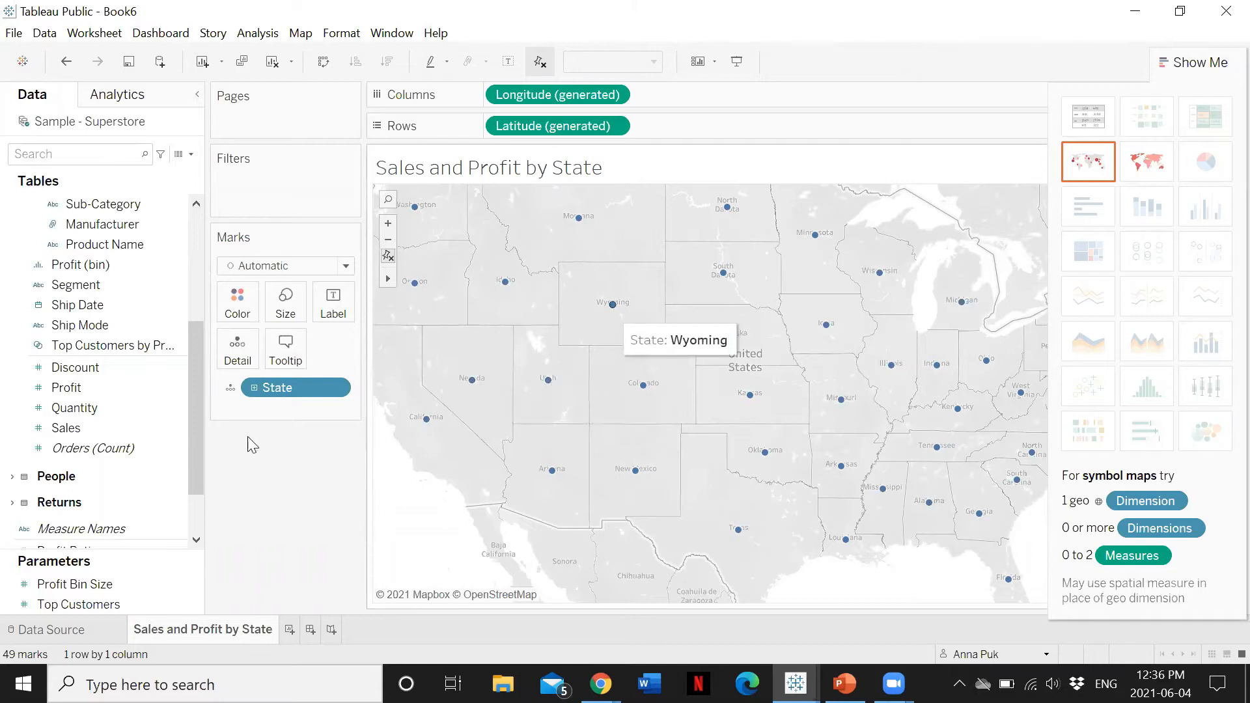
Label each state on the map with its Sales.
{"action": "left_click_drag", "start_coordinate": [103, 429], "coordinate": [336, 313]}
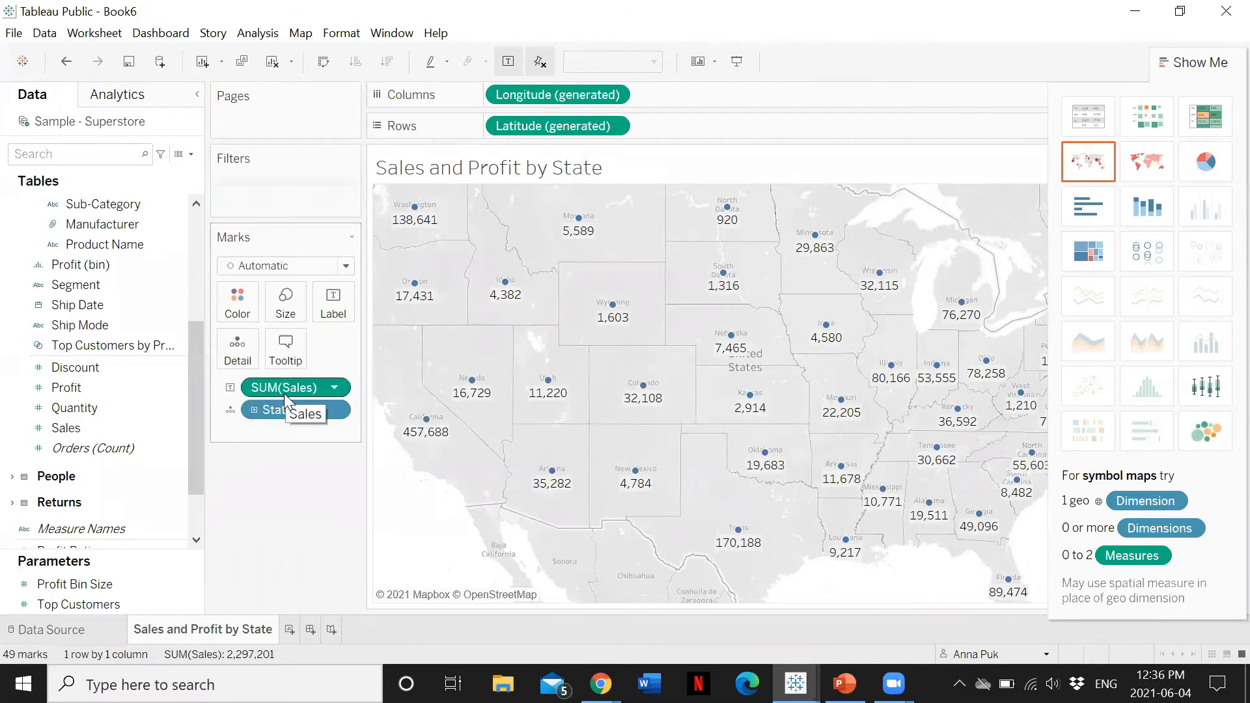
{"action": "mouse_move", "coordinate": [643, 389]}
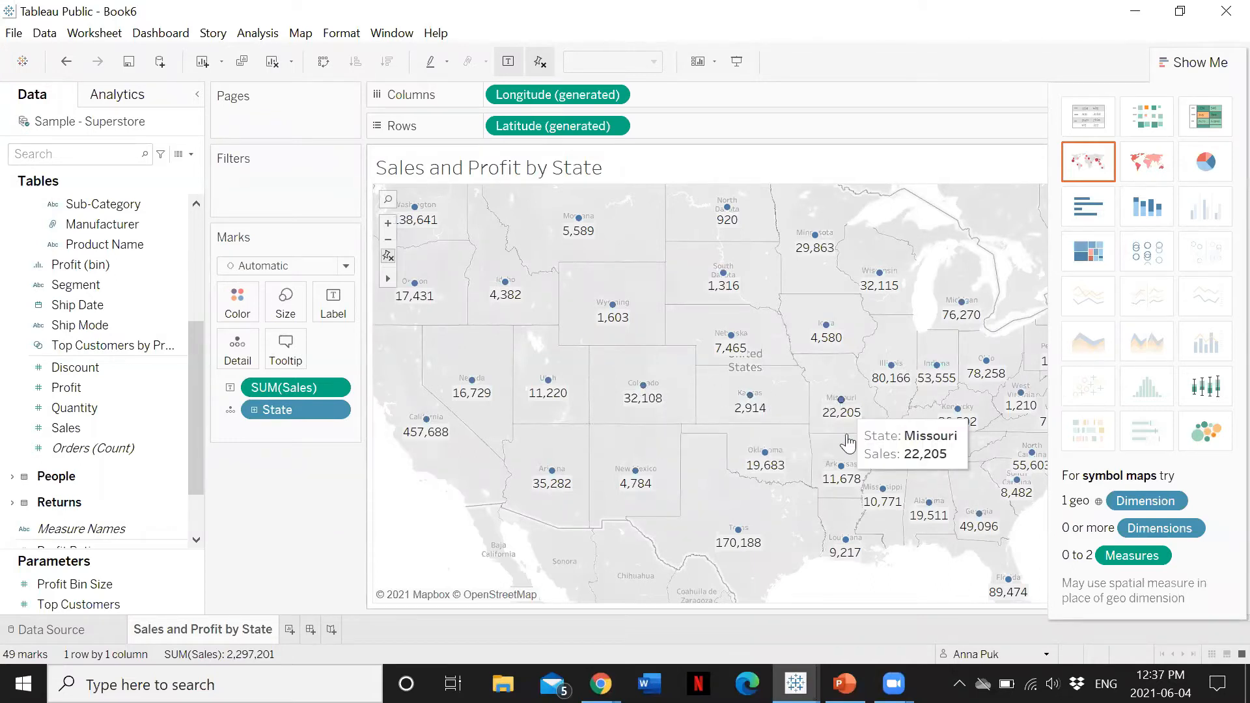
{"action": "mouse_move", "coordinate": [842, 468]}
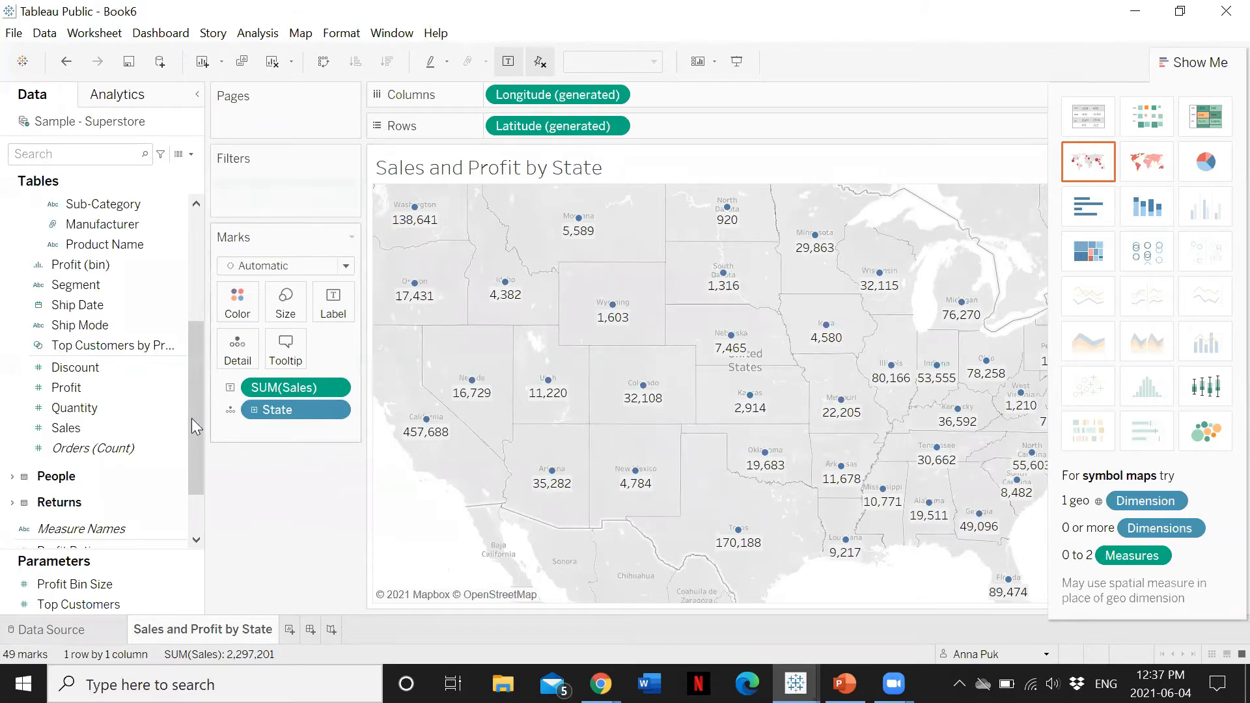
Hide the suggested chart types and color the states on the map by Profit.
{"action": "left_click", "coordinate": [146, 390]}
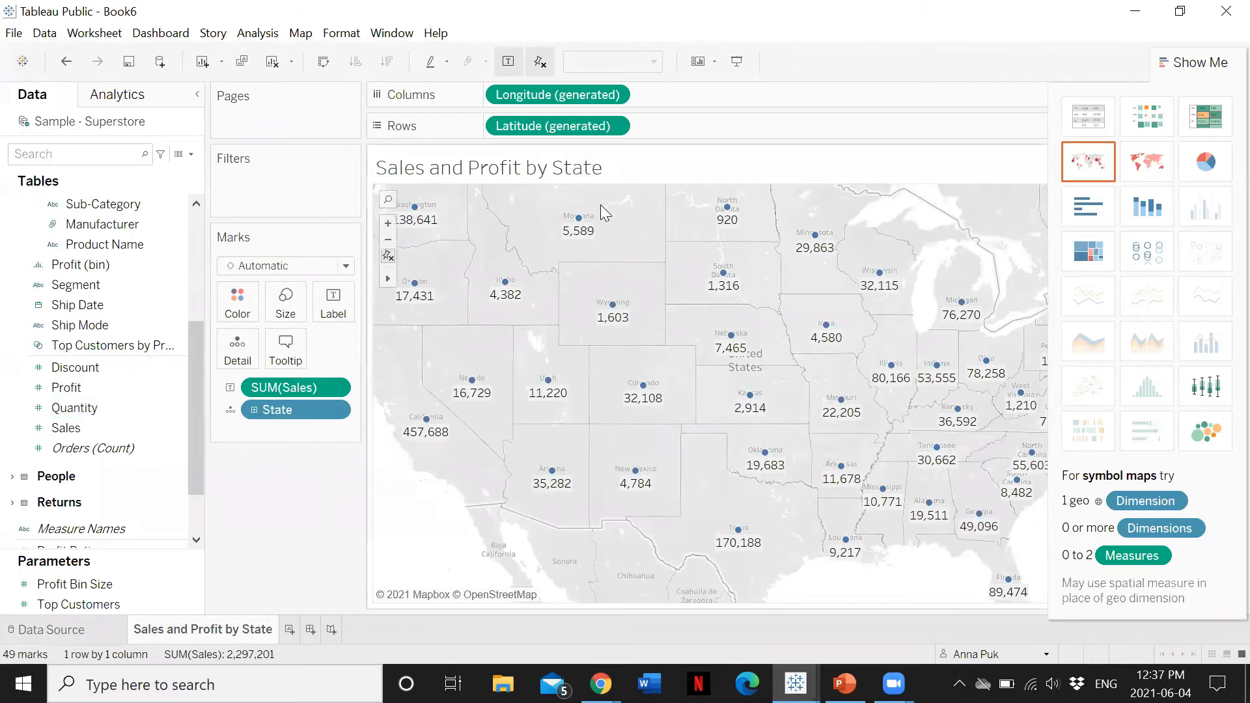
{"action": "mouse_move", "coordinate": [584, 221]}
{"action": "left_click", "coordinate": [1195, 66]}
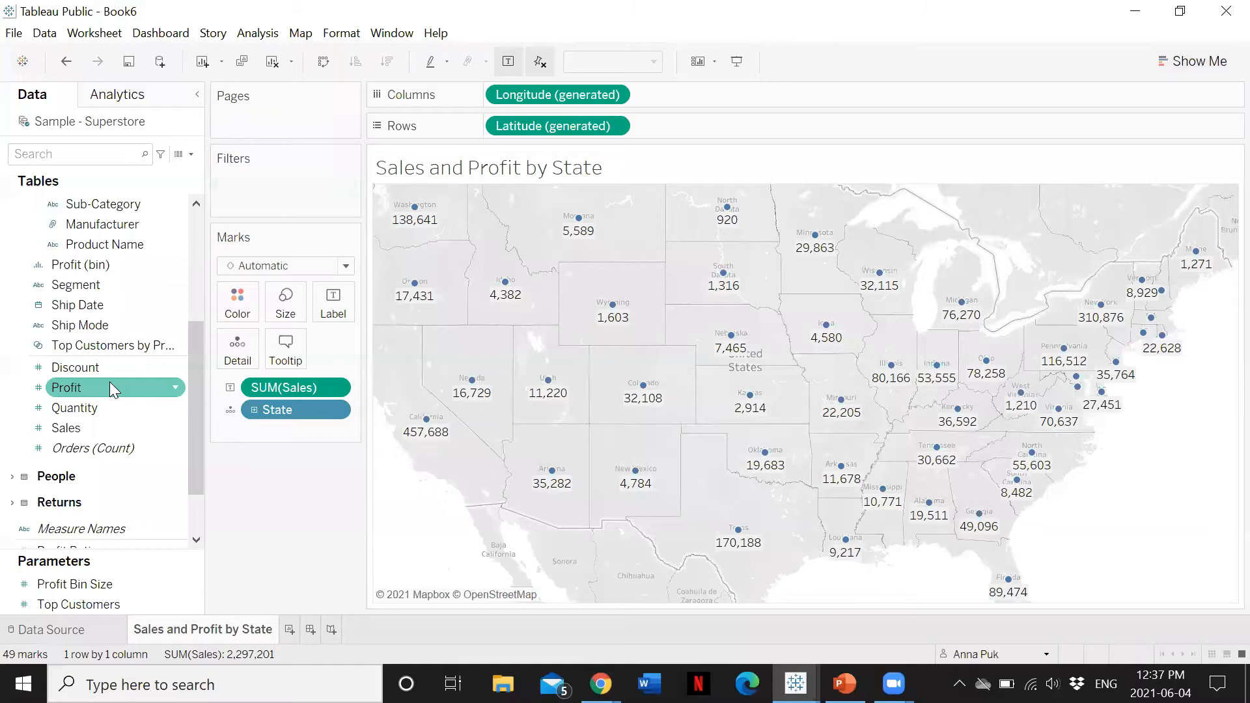
{"action": "left_click_drag", "start_coordinate": [109, 384], "coordinate": [243, 304]}
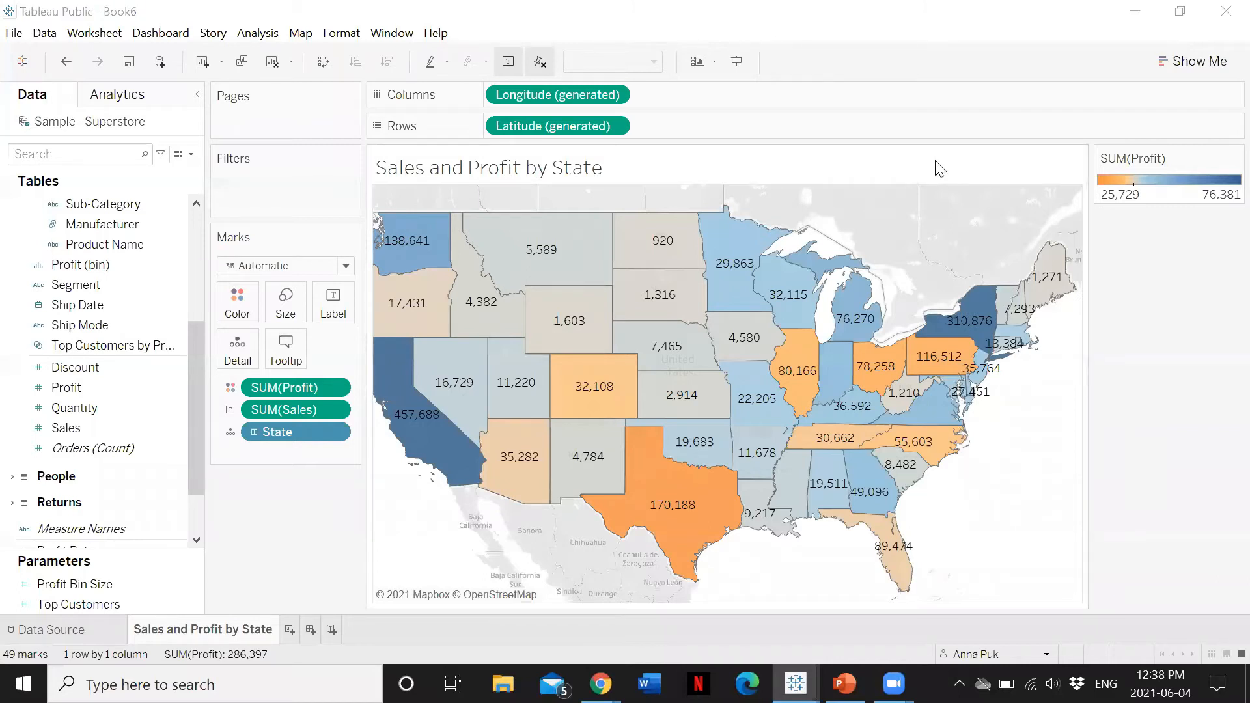
Examine the profit and sales details of individual states on the colored map, including Texas and Montana.
{"action": "mouse_move", "coordinate": [521, 465]}
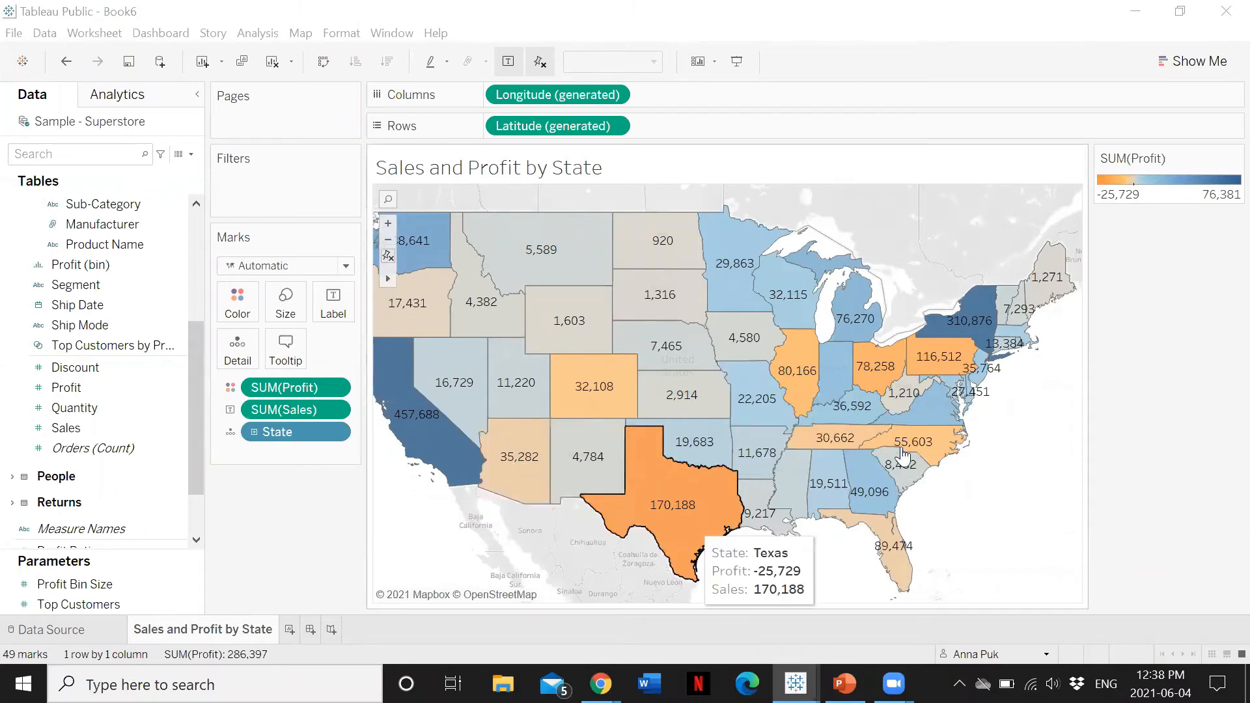
{"action": "mouse_move", "coordinate": [902, 456]}
{"action": "mouse_move", "coordinate": [389, 358]}
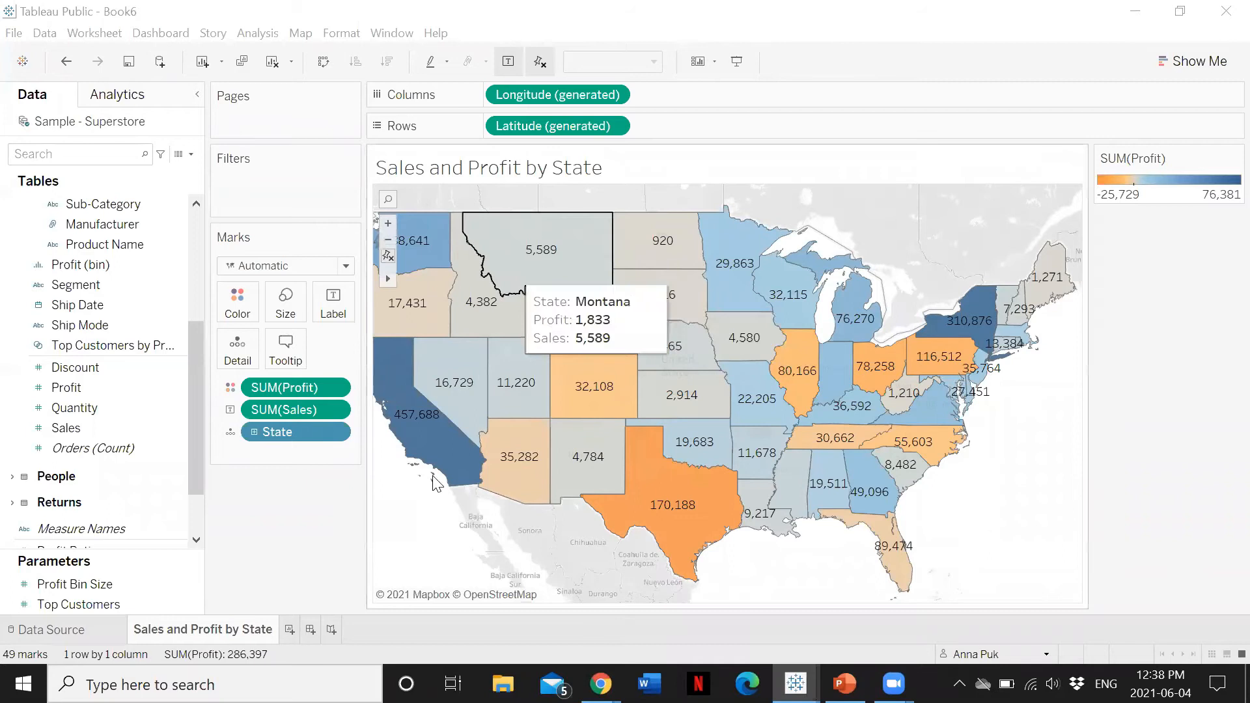
{"action": "mouse_move", "coordinate": [649, 514]}
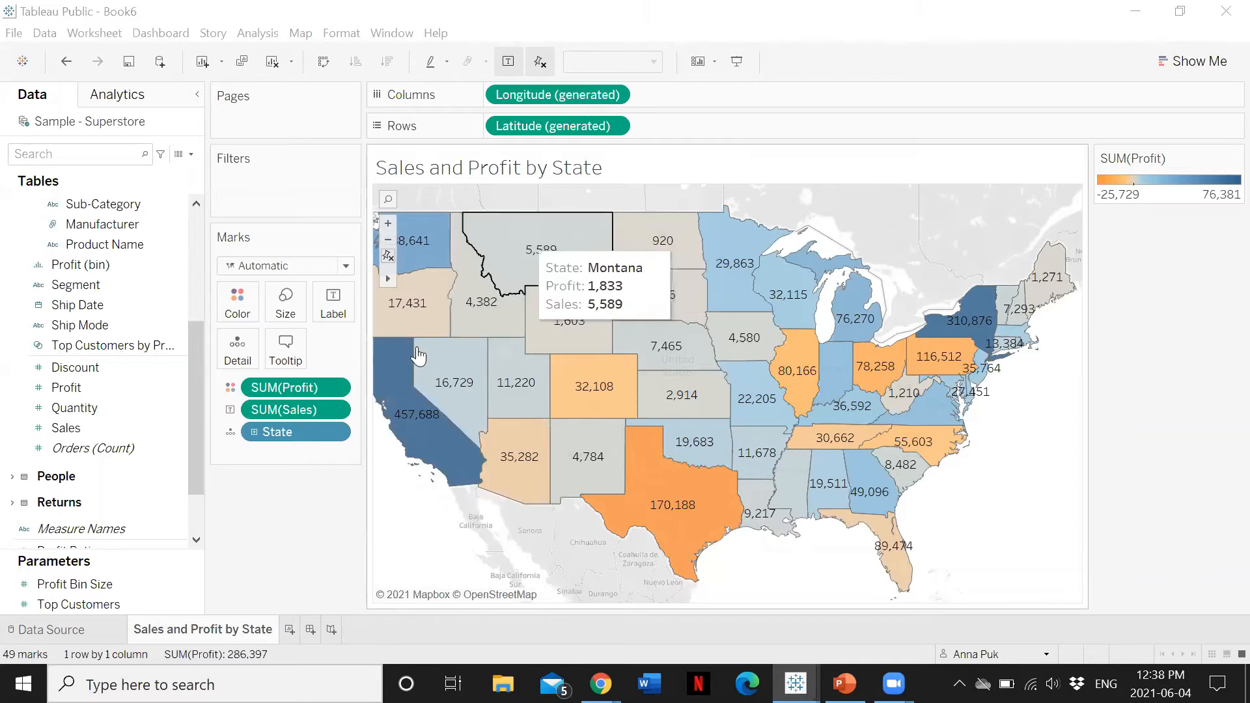
{"action": "mouse_move", "coordinate": [615, 538]}
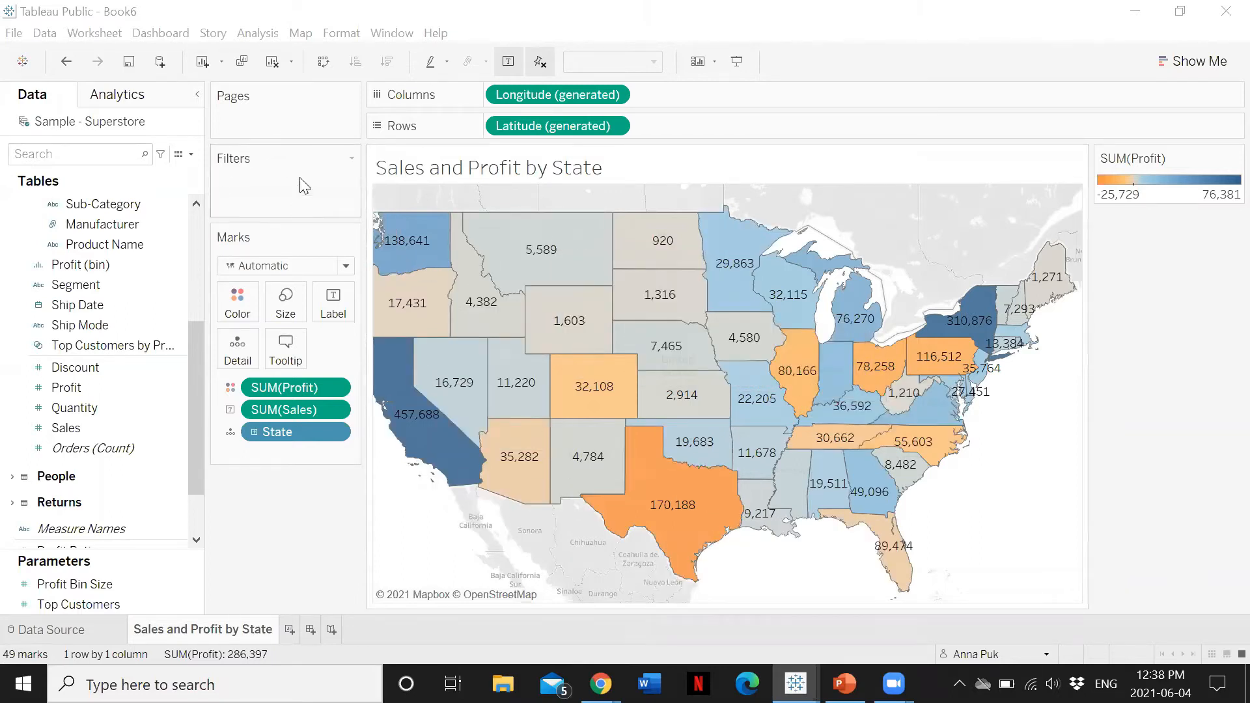
Filter the map by the year of Order Date, keeping only 2020.
{"action": "left_click_drag", "start_coordinate": [192, 363], "coordinate": [192, 230]}
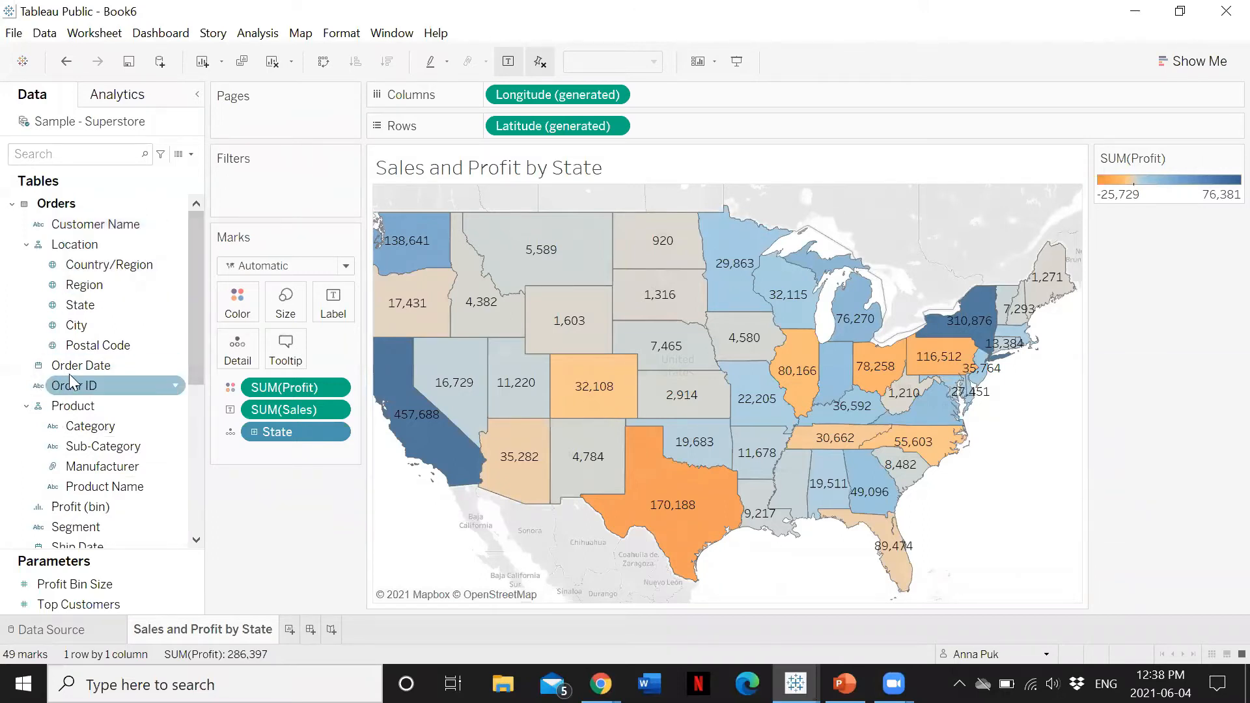
{"action": "left_click_drag", "start_coordinate": [79, 366], "coordinate": [263, 180]}
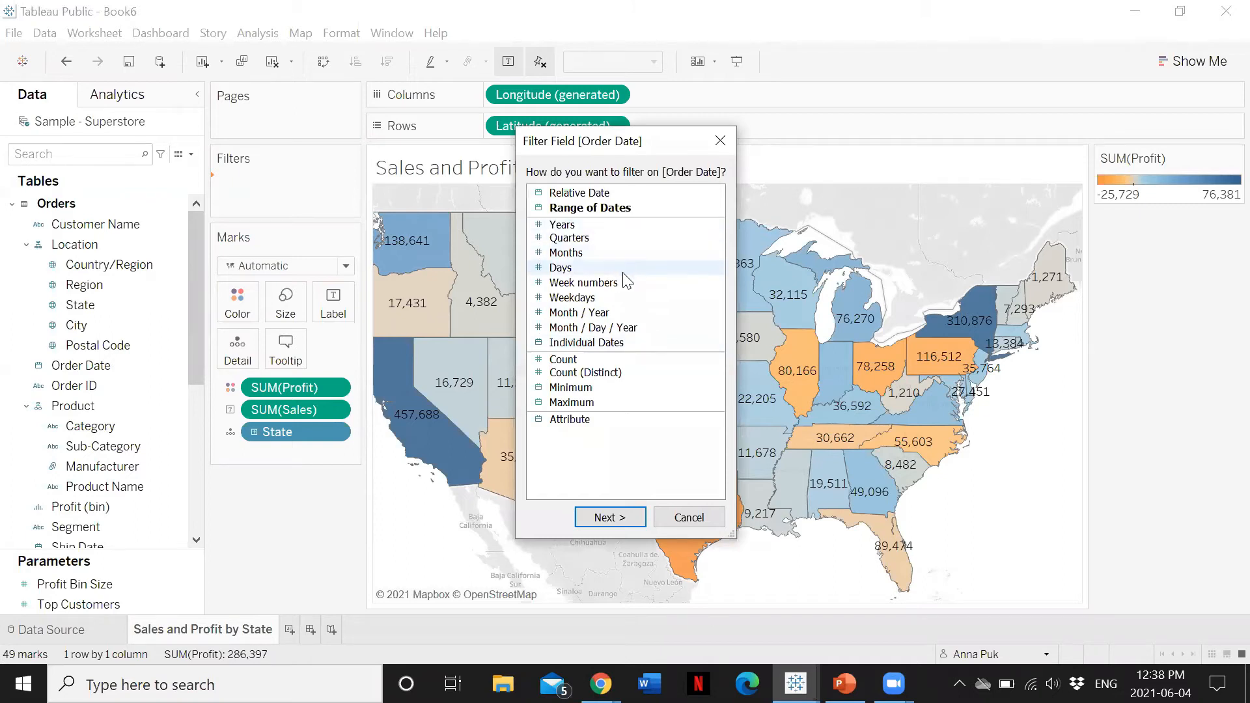
{"action": "left_click", "coordinate": [602, 225]}
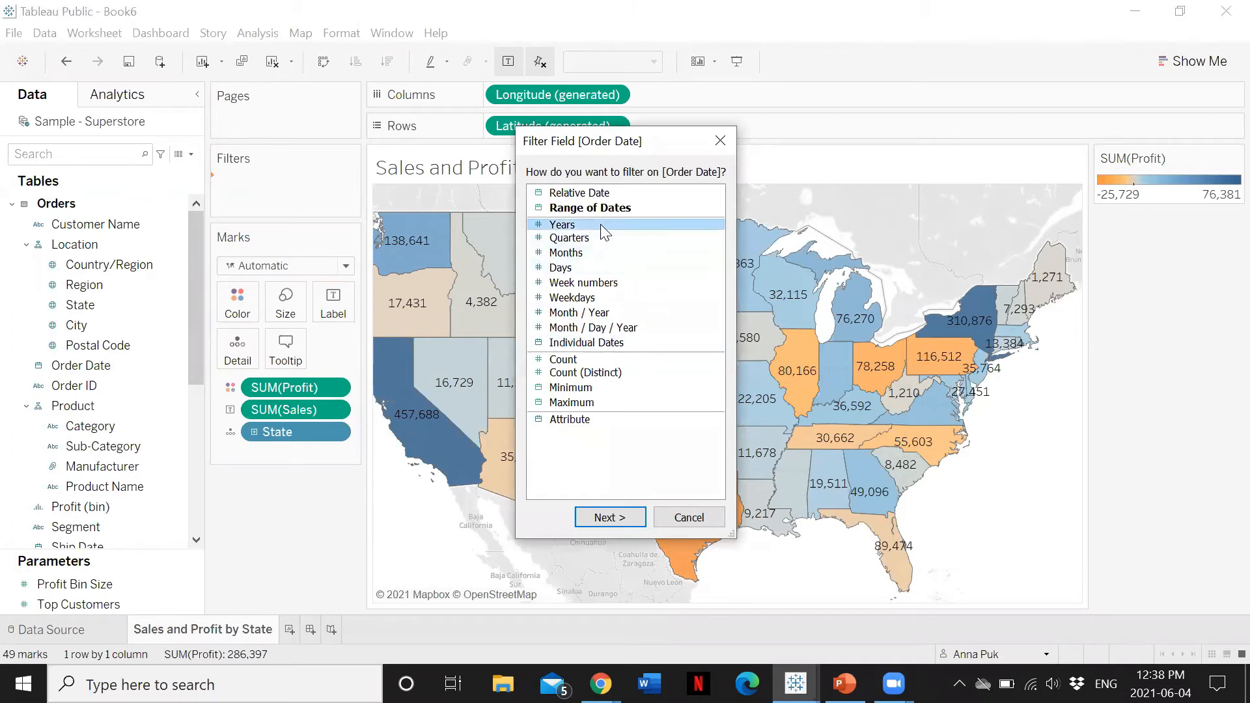
{"action": "left_click", "coordinate": [605, 516]}
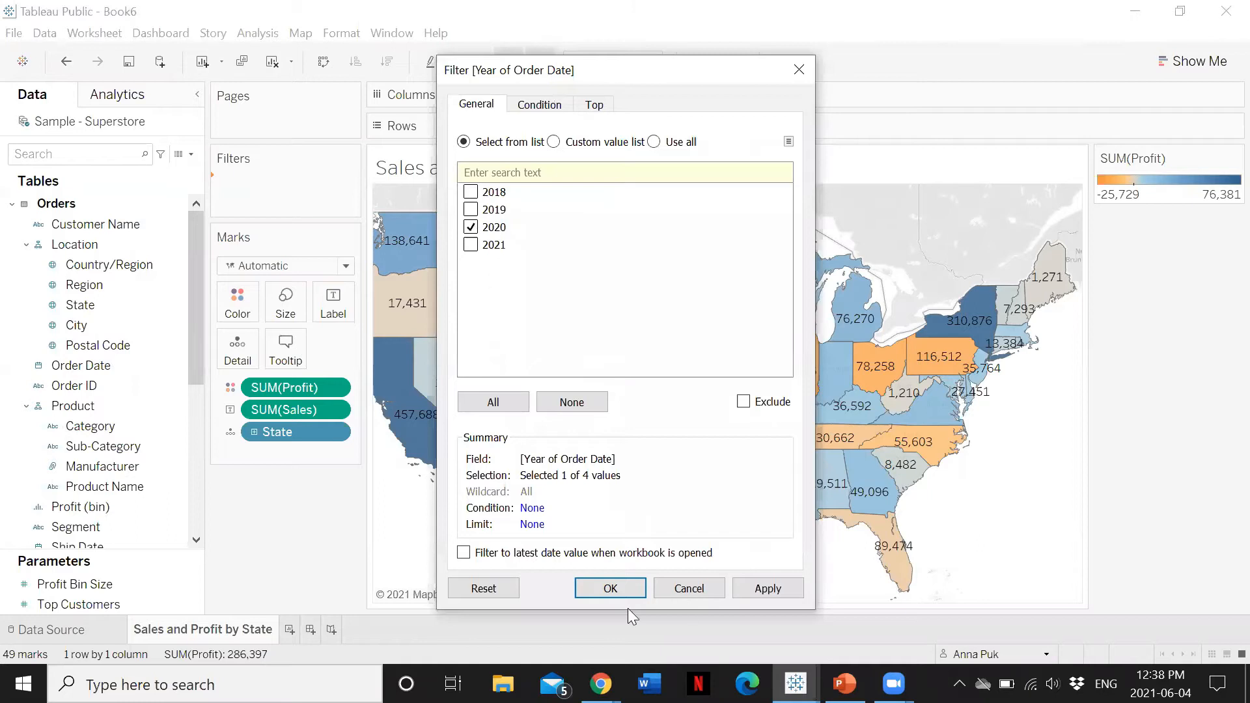
{"action": "left_click", "coordinate": [598, 590]}
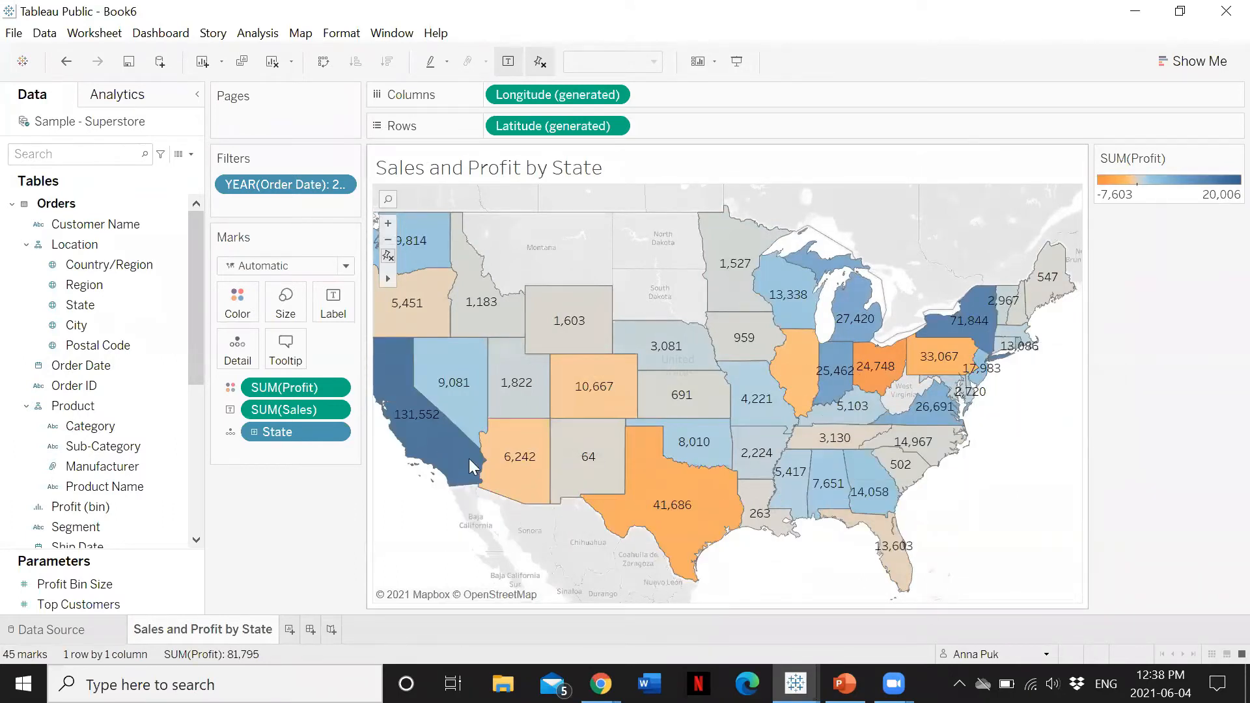
Compare the 2020 profit and sales details of California, New York and Texas on the filtered map.
{"action": "mouse_move", "coordinate": [430, 451]}
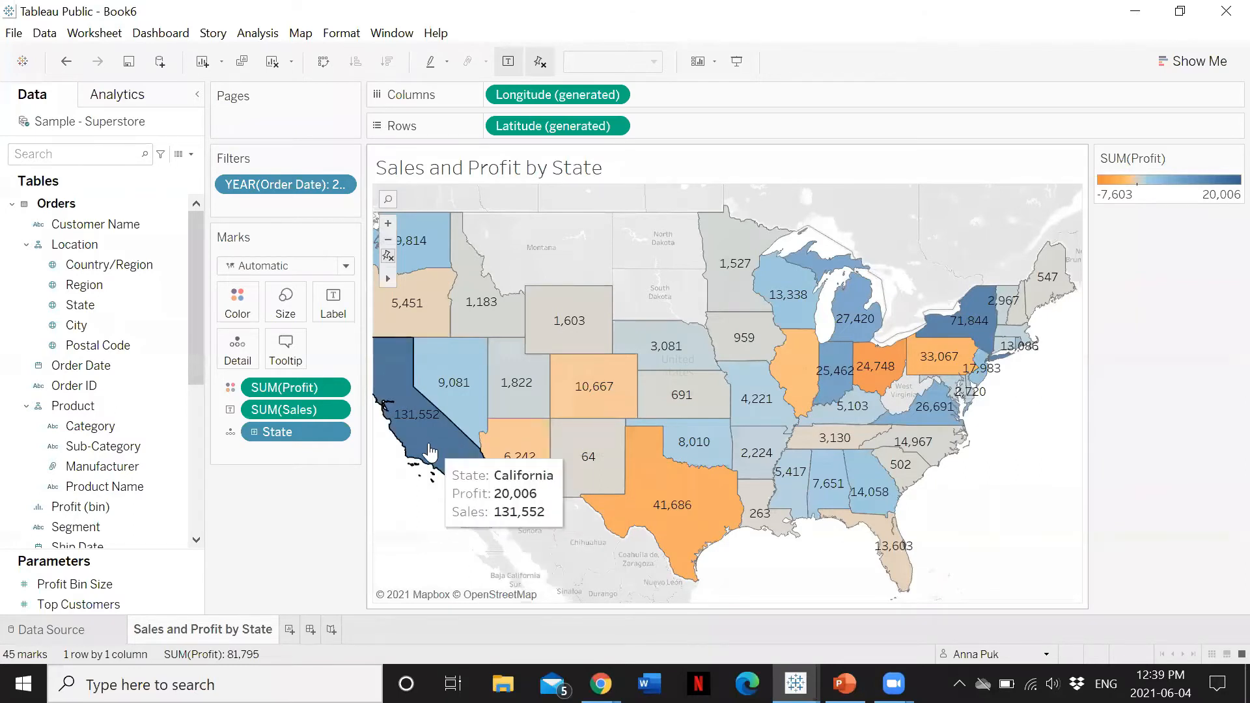
{"action": "mouse_move", "coordinate": [970, 321]}
{"action": "mouse_move", "coordinate": [694, 513]}
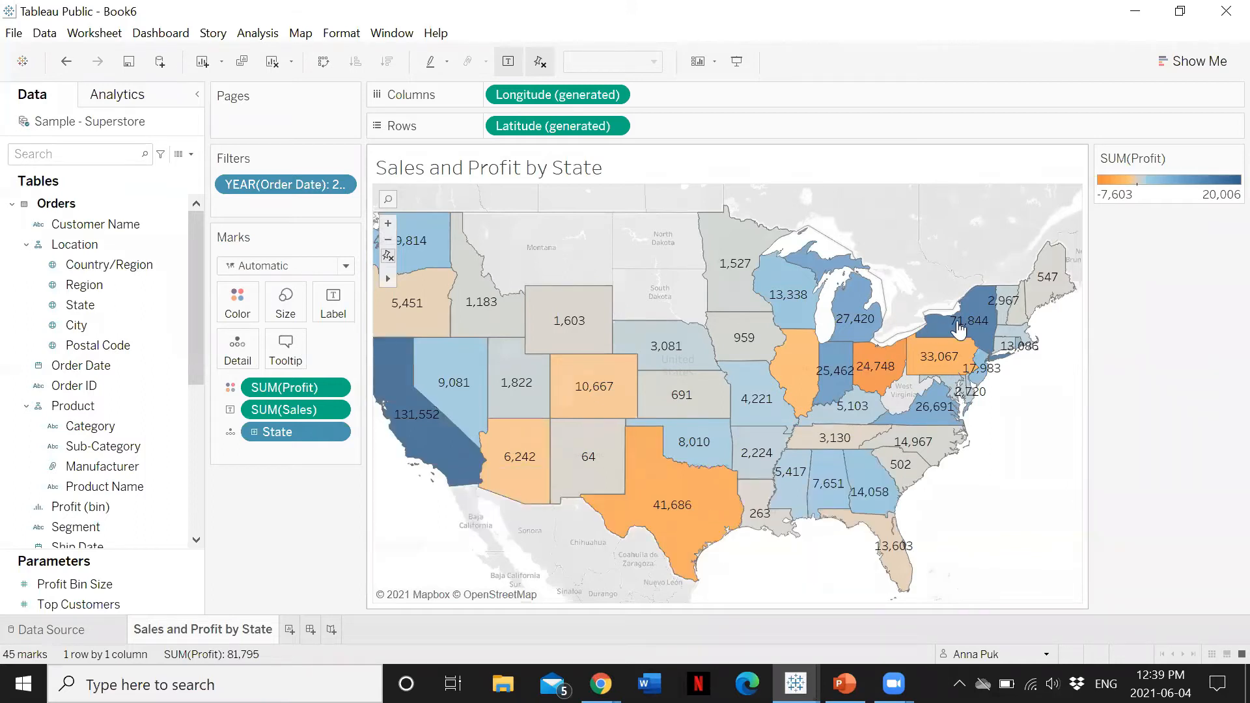
{"action": "mouse_move", "coordinate": [640, 531]}
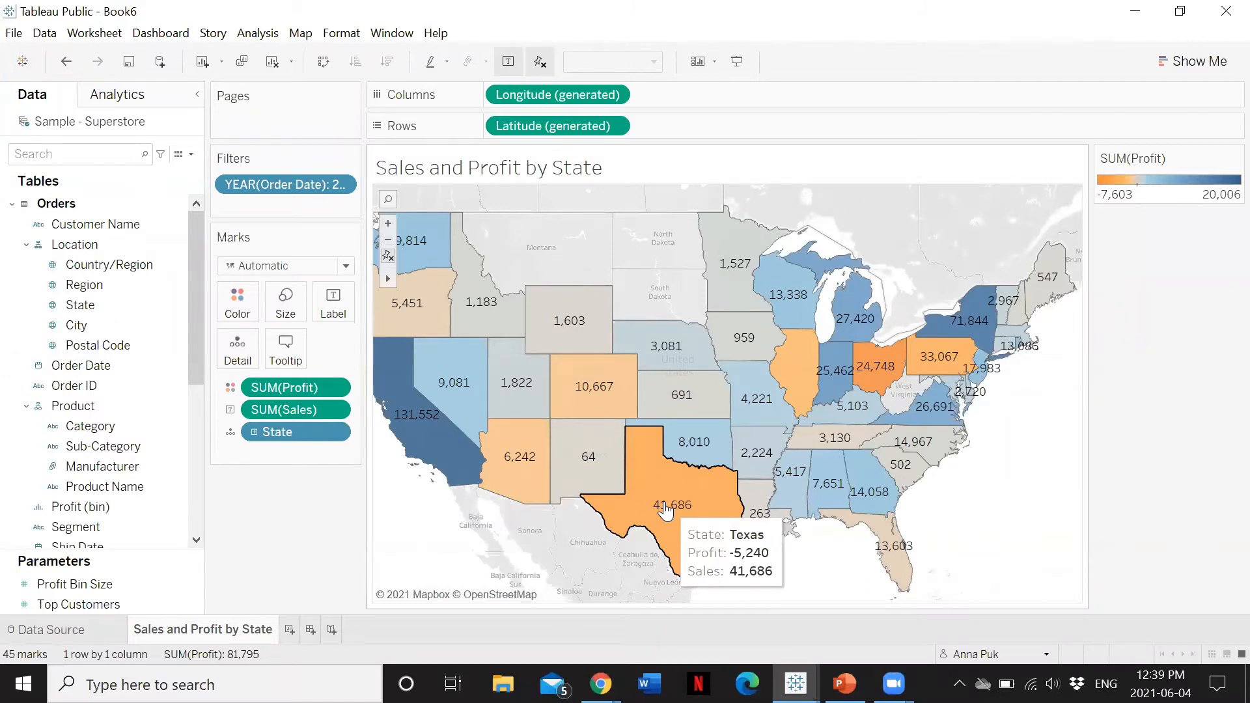
Add a new blank worksheet after the Sales and Profit by State sheet.
{"action": "left_click", "coordinate": [289, 630]}
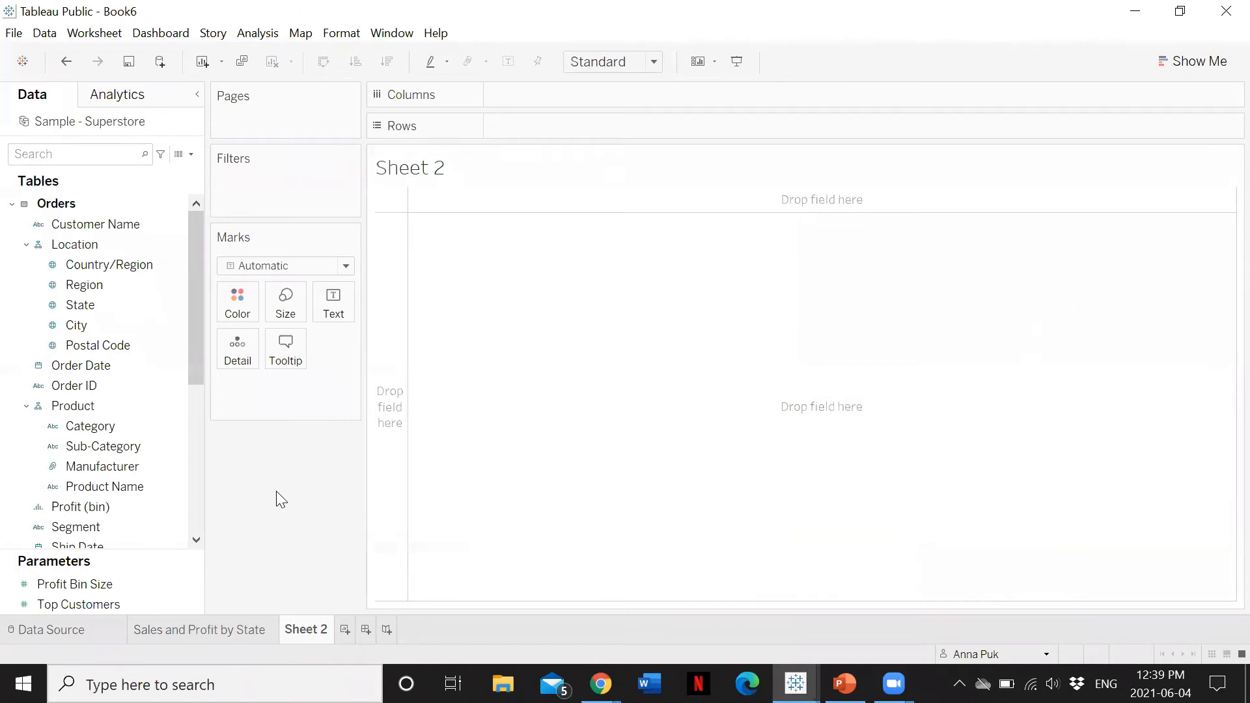
Rename the new worksheet as Product Sales and Profit for Texas.
{"action": "double_click", "coordinate": [313, 629]}
{"action": "type", "text": "Product Sales"}
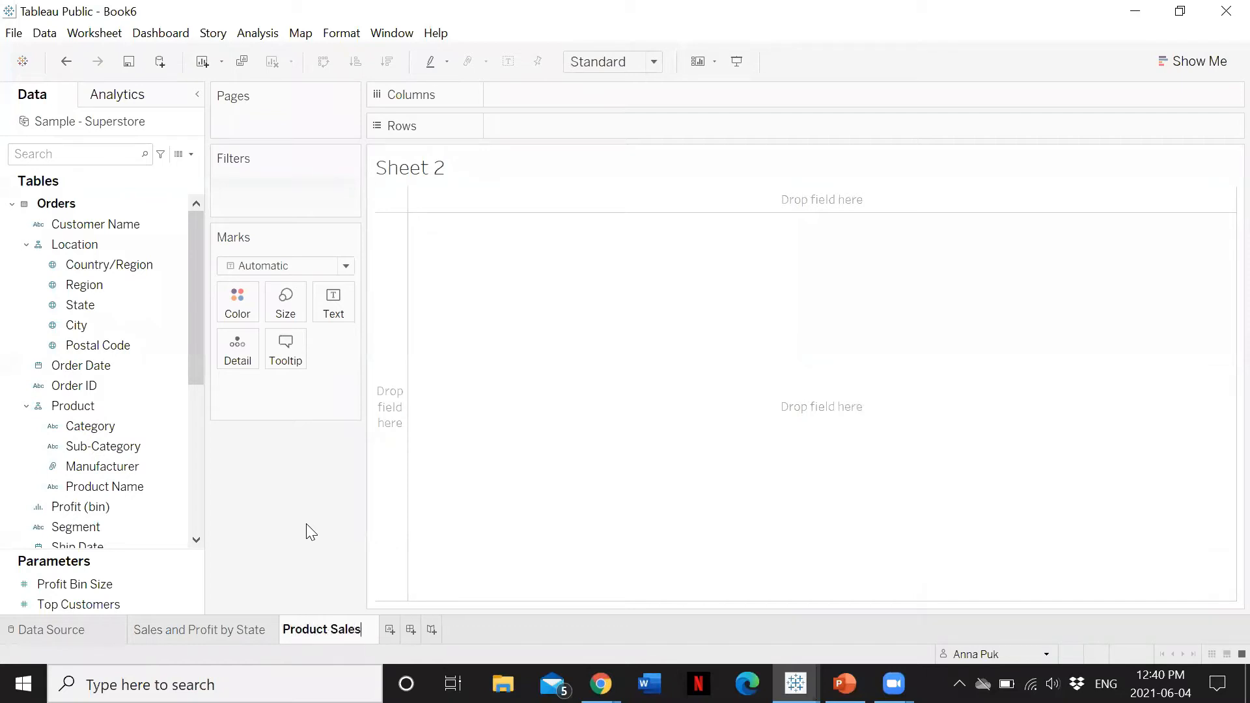
{"action": "type", "text": " and Profit "}
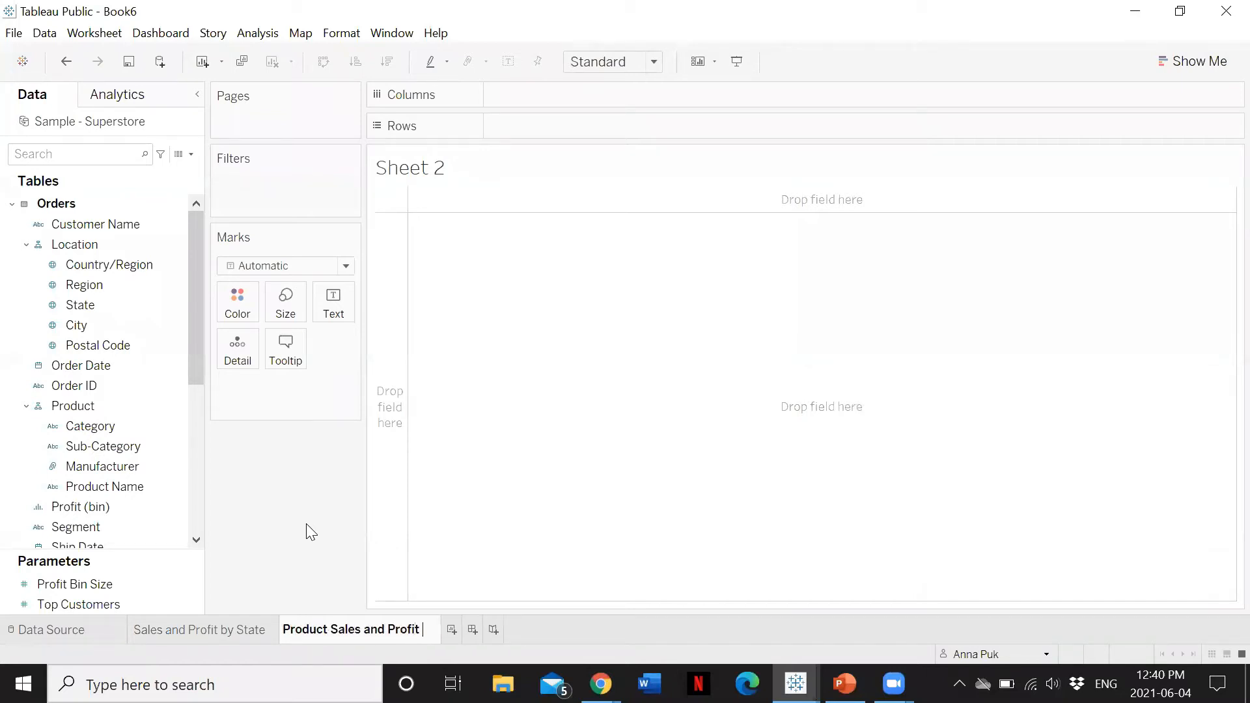
{"action": "type", "text": "for Texas"}
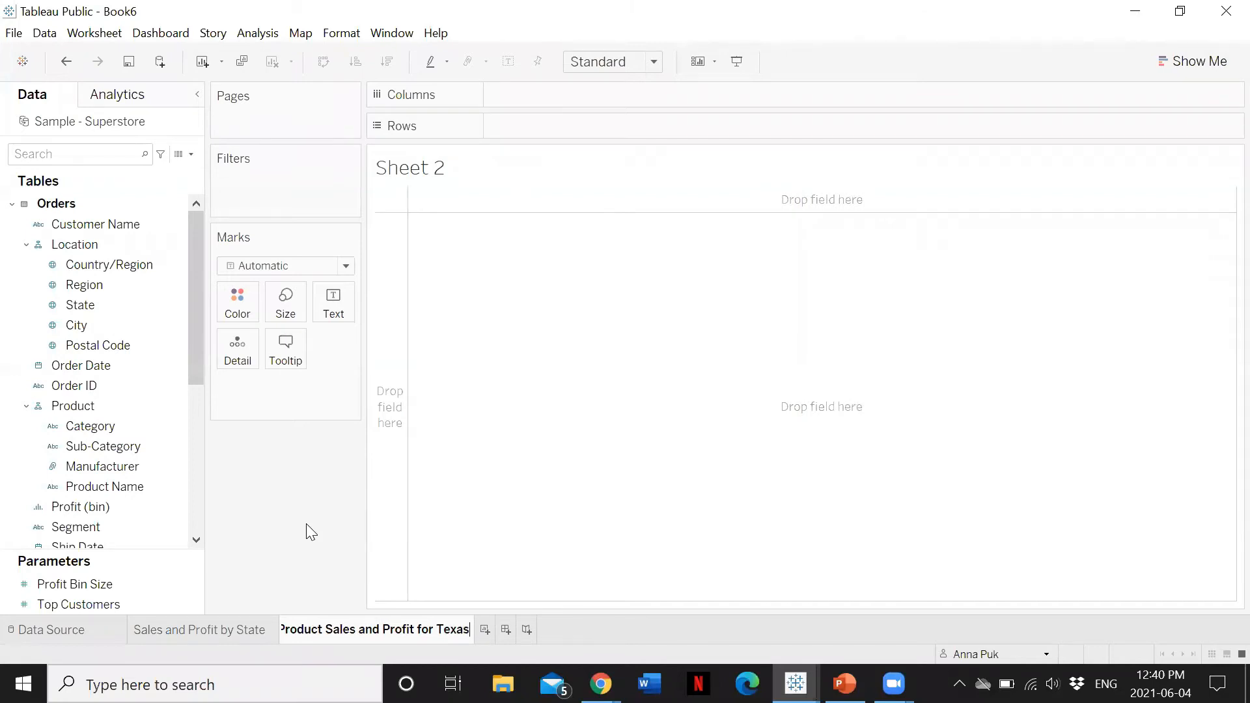
{"action": "key", "text": "Return"}
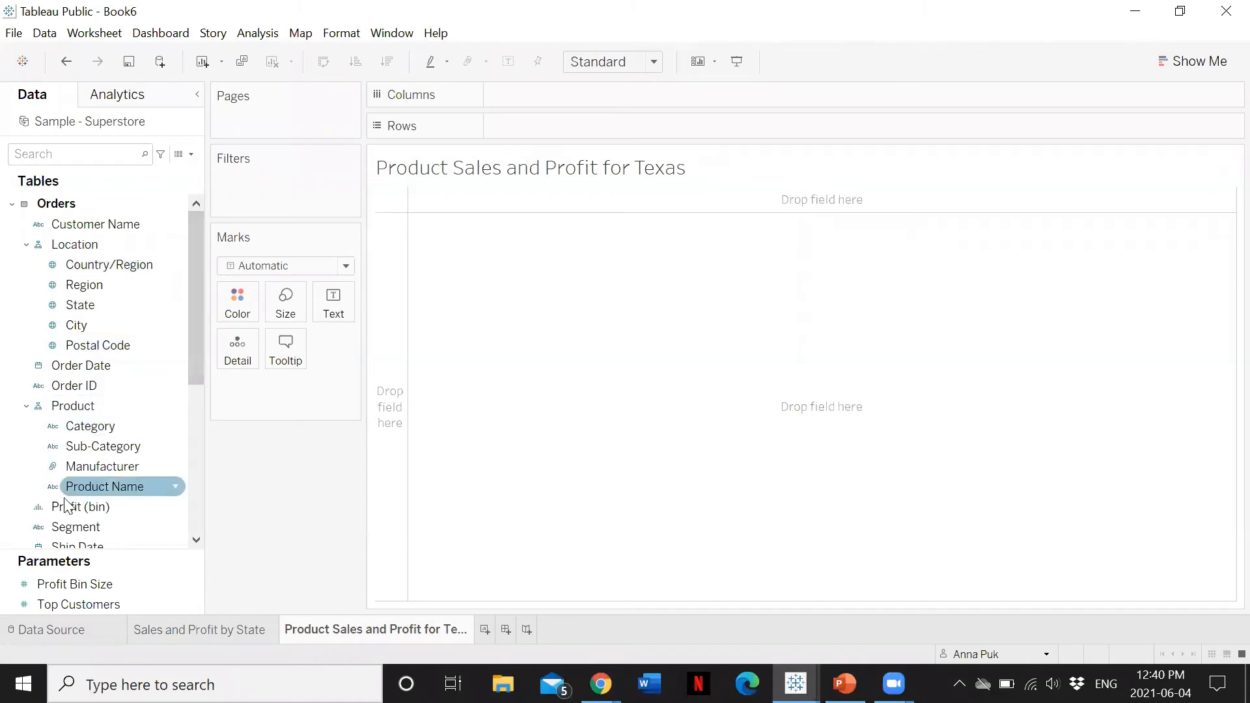
Build a bar chart with Category as columns and the sum of Sales as rows.
{"action": "left_click_drag", "start_coordinate": [97, 420], "coordinate": [541, 99]}
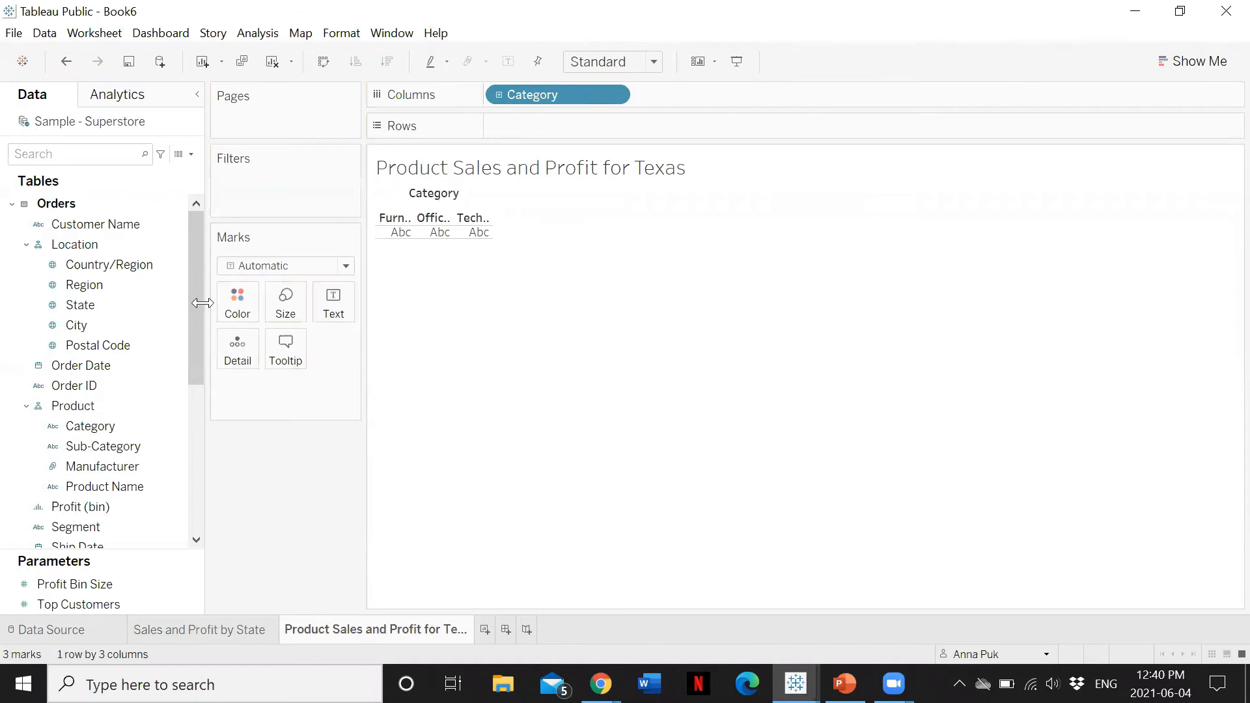
{"action": "left_click_drag", "start_coordinate": [194, 300], "coordinate": [192, 423]}
{"action": "mouse_move", "coordinate": [93, 389]}
{"action": "left_mouse_down"}
{"action": "mouse_move", "coordinate": [452, 274]}
{"action": "mouse_move", "coordinate": [504, 207]}
{"action": "left_mouse_up"}
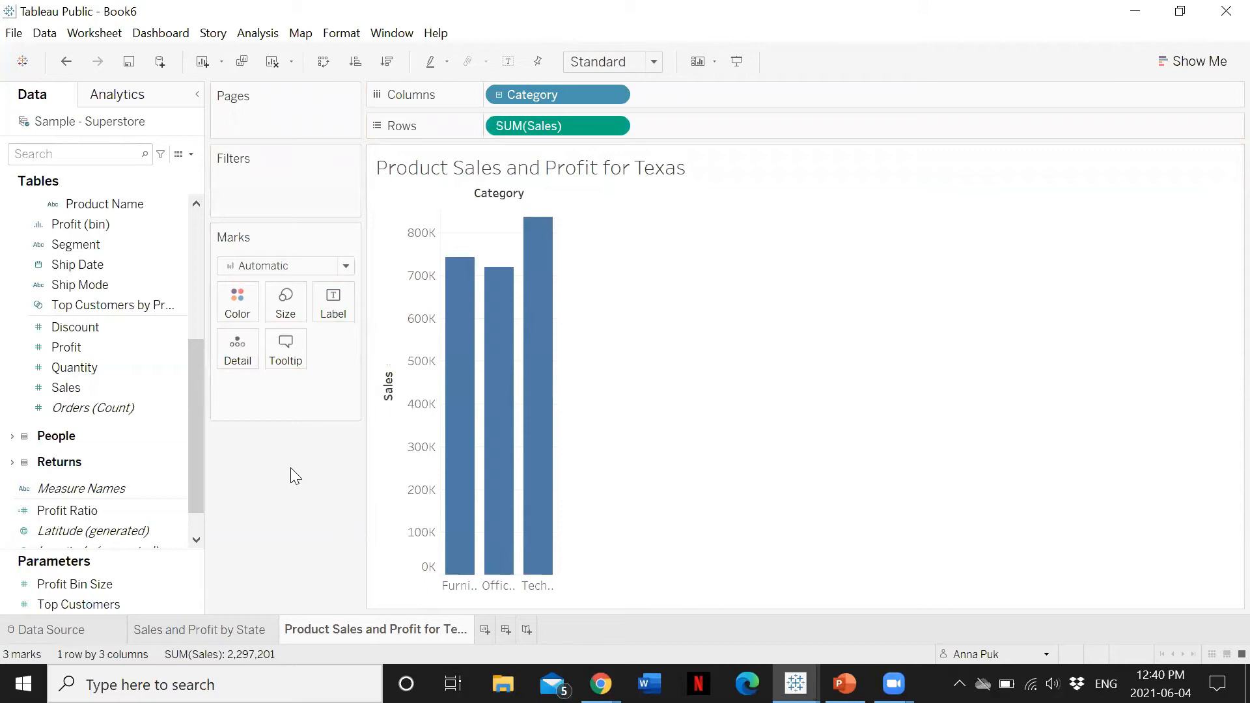
{"action": "mouse_move", "coordinate": [552, 416]}
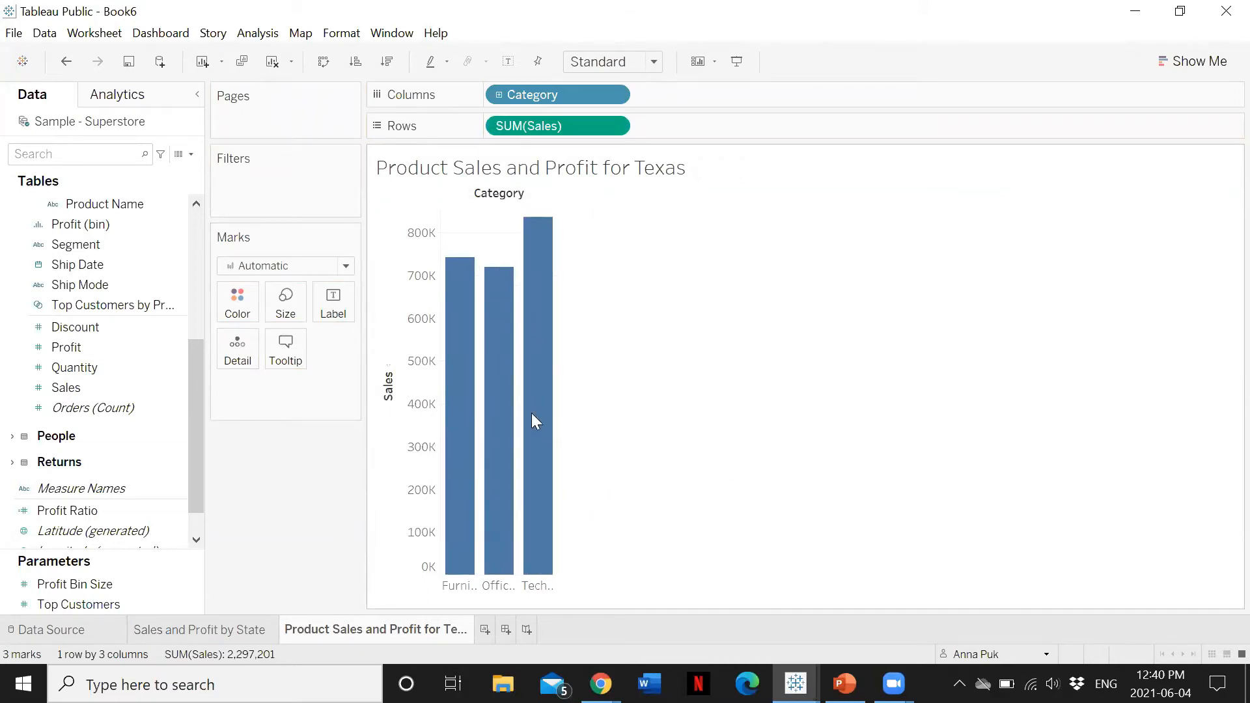
Break the category bars down by adding Sub-Category after Category in the columns, and check the furniture bars' sales details.
{"action": "scroll", "coordinate": [198, 390], "scroll_direction": "up", "scroll_amount": 2}
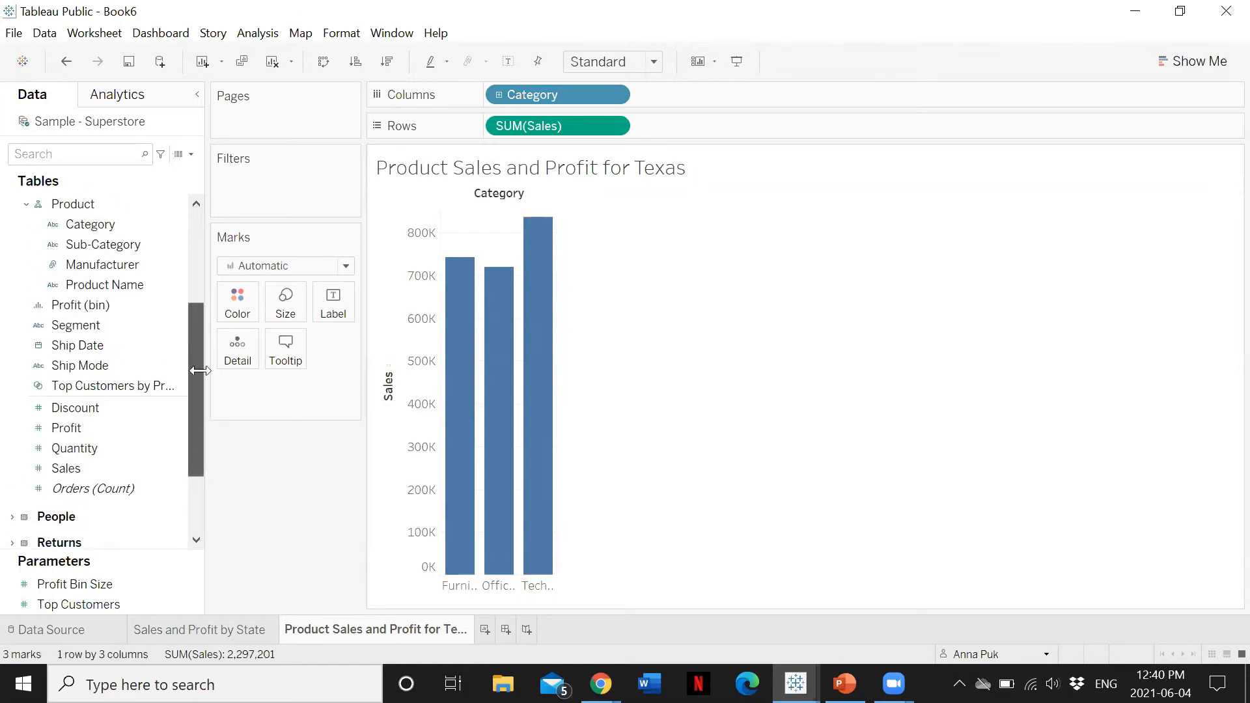
{"action": "left_click", "coordinate": [121, 248]}
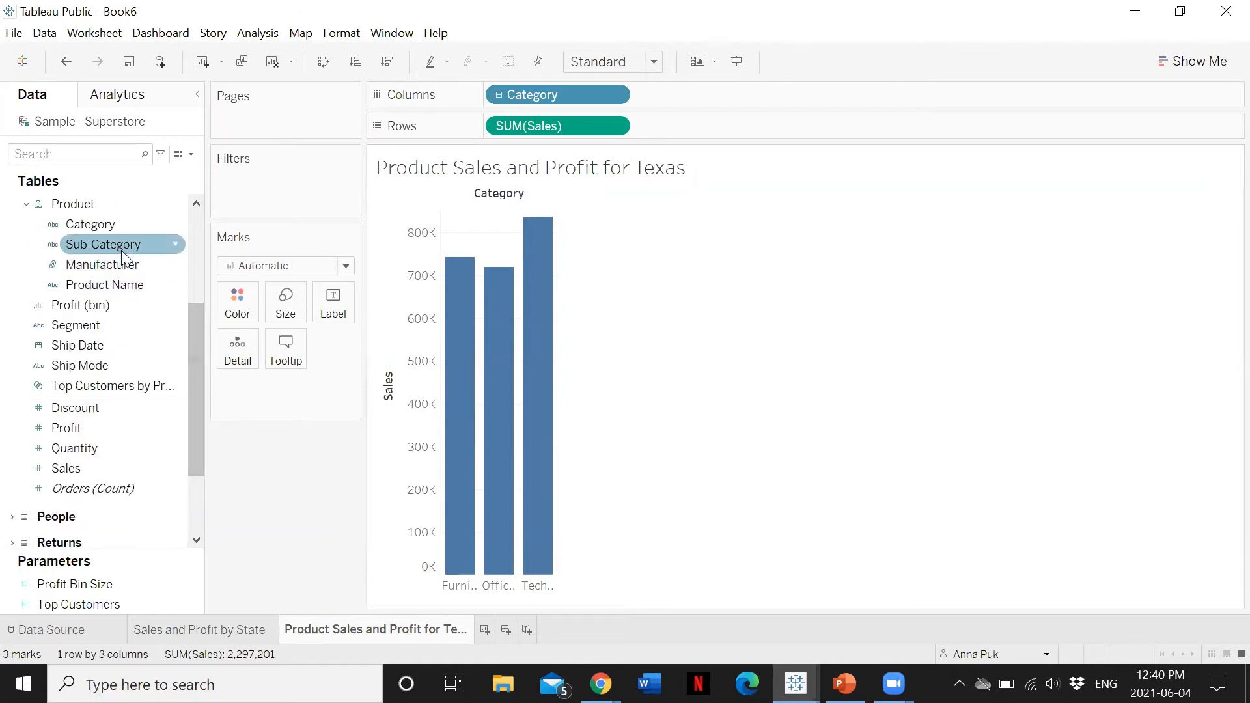
{"action": "left_click_drag", "start_coordinate": [117, 245], "coordinate": [708, 96]}
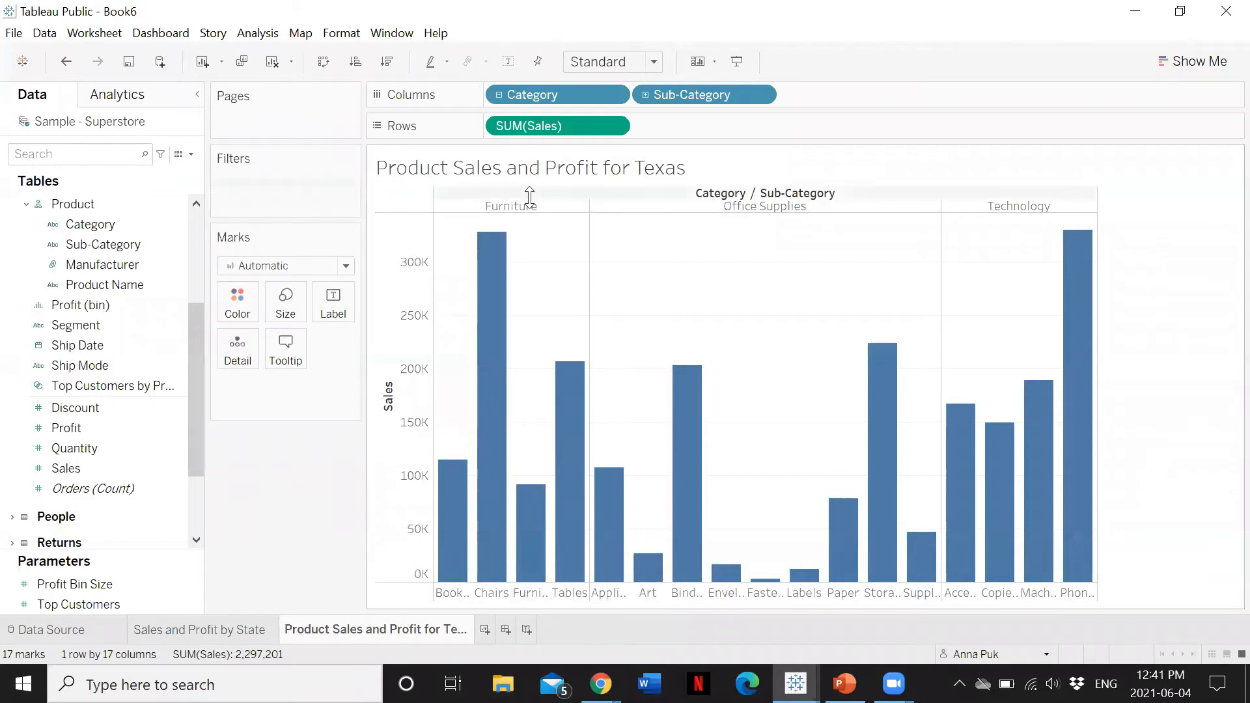
{"action": "mouse_move", "coordinate": [456, 573]}
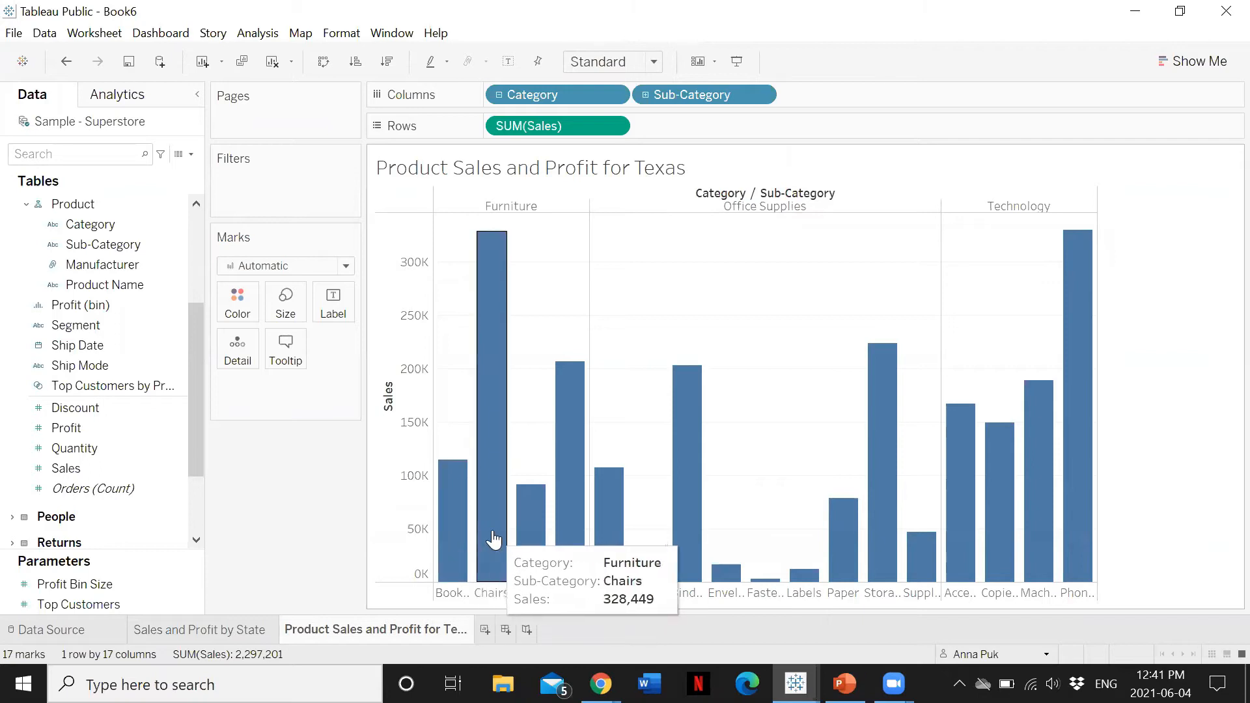
{"action": "mouse_move", "coordinate": [528, 539]}
{"action": "mouse_move", "coordinate": [569, 526]}
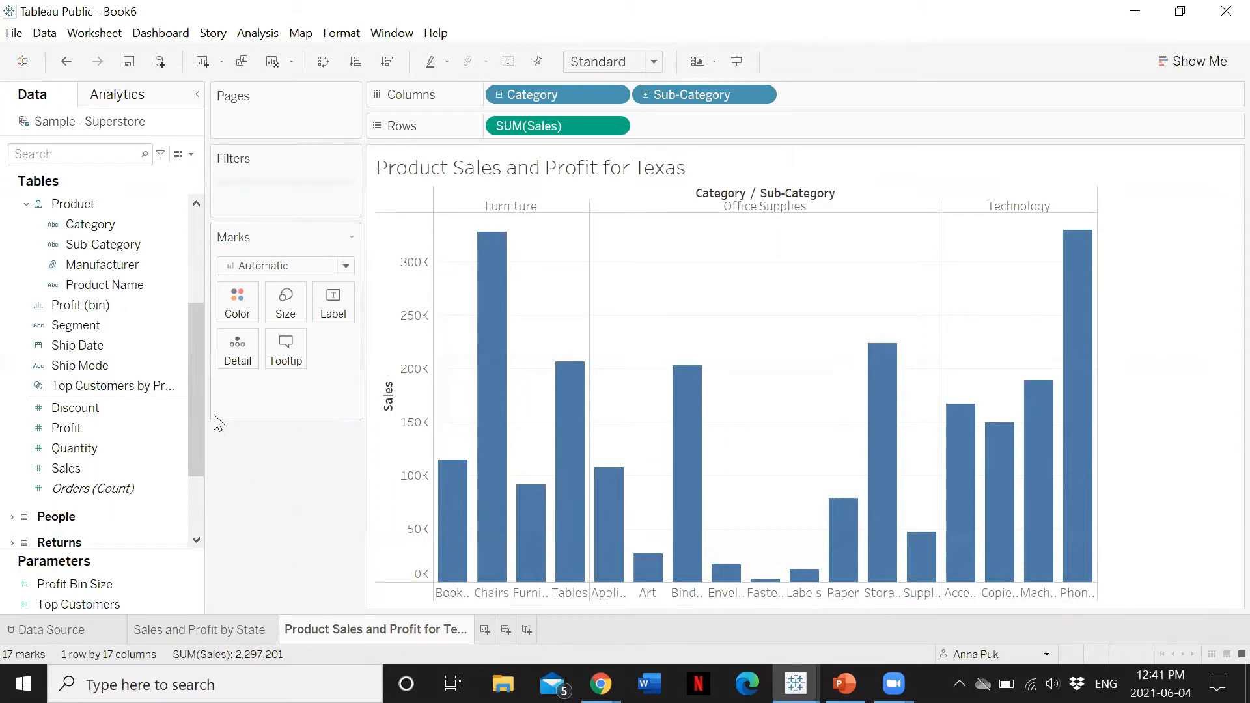
Filter the bar chart by the year of Order Date, keeping only 2020.
{"action": "left_click_drag", "start_coordinate": [198, 417], "coordinate": [193, 308]}
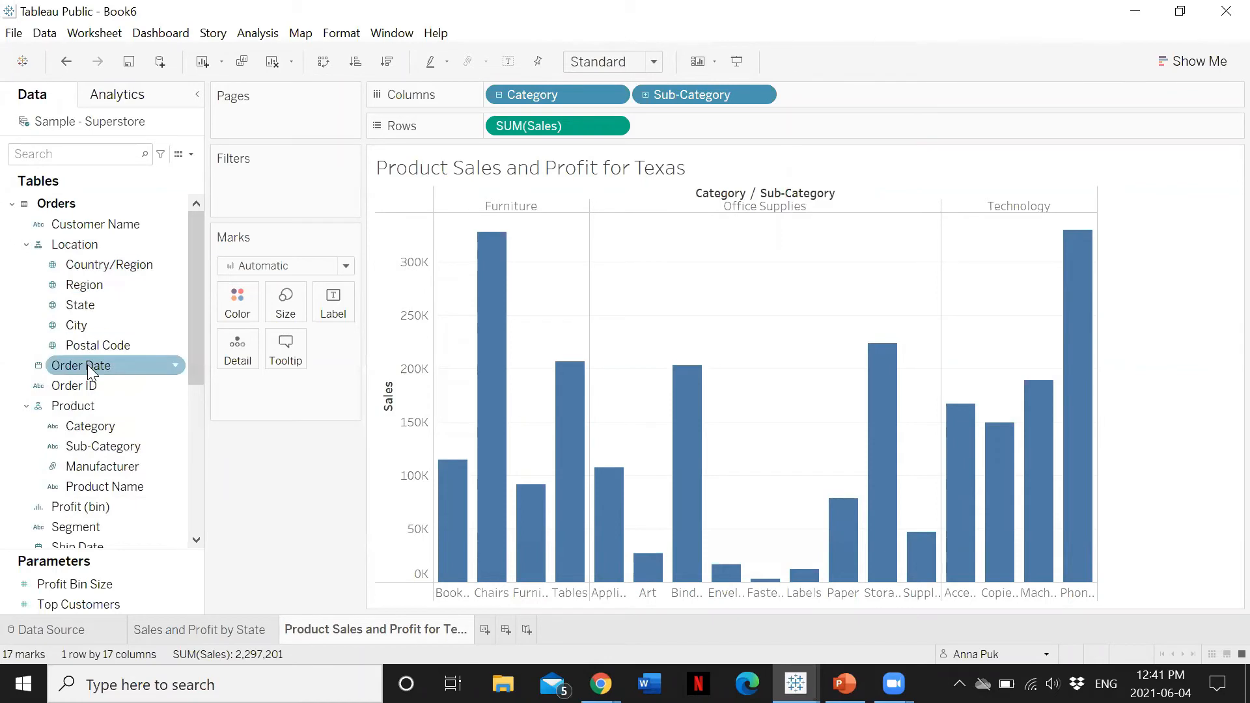
{"action": "left_click_drag", "start_coordinate": [89, 366], "coordinate": [276, 175]}
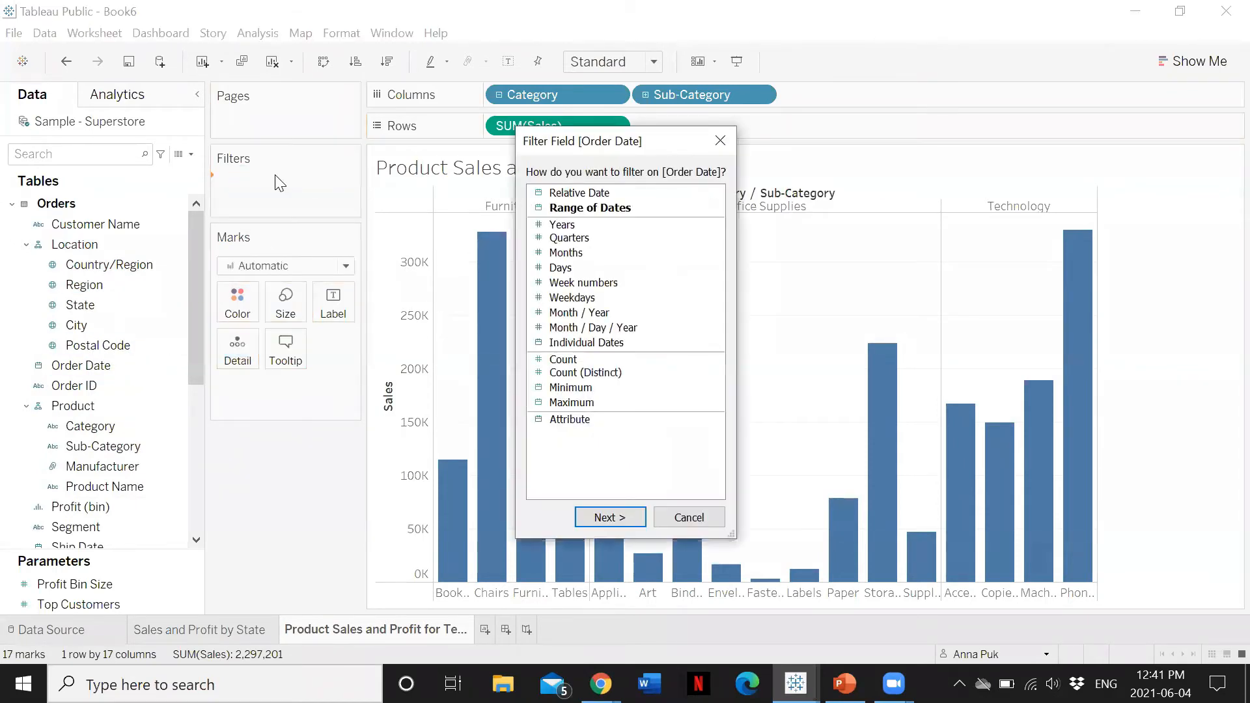
{"action": "left_click", "coordinate": [563, 225]}
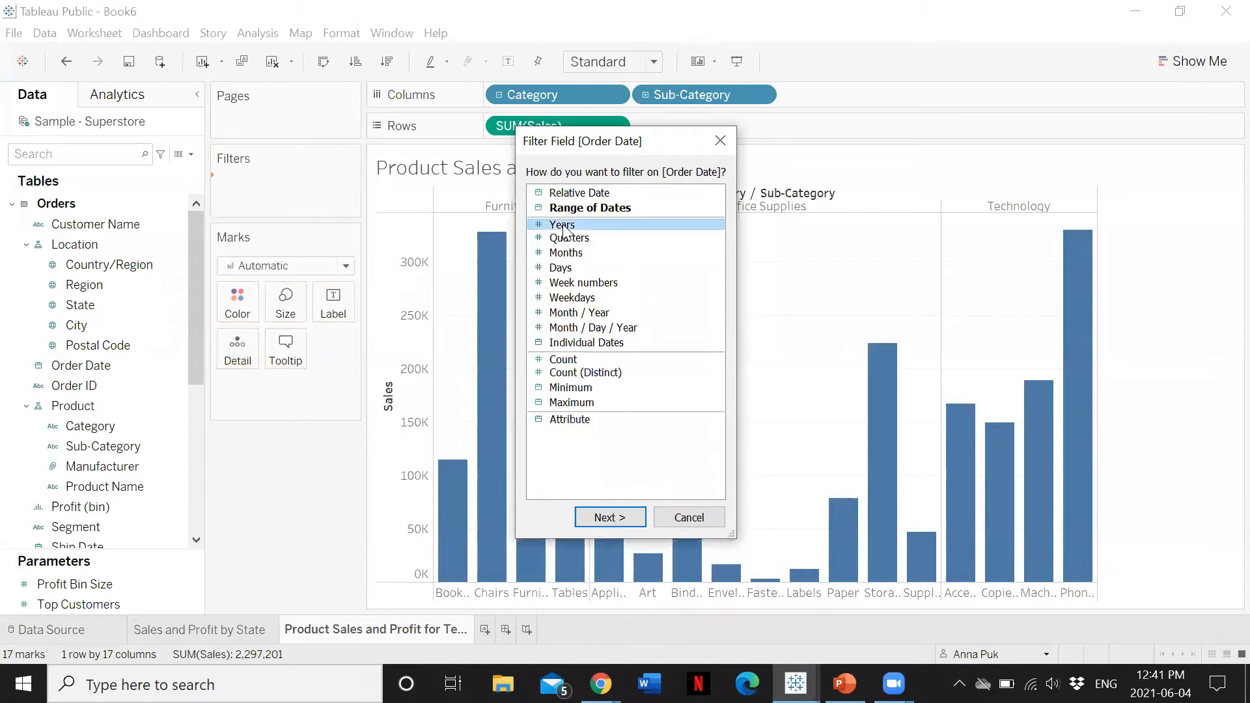
{"action": "left_click", "coordinate": [604, 519]}
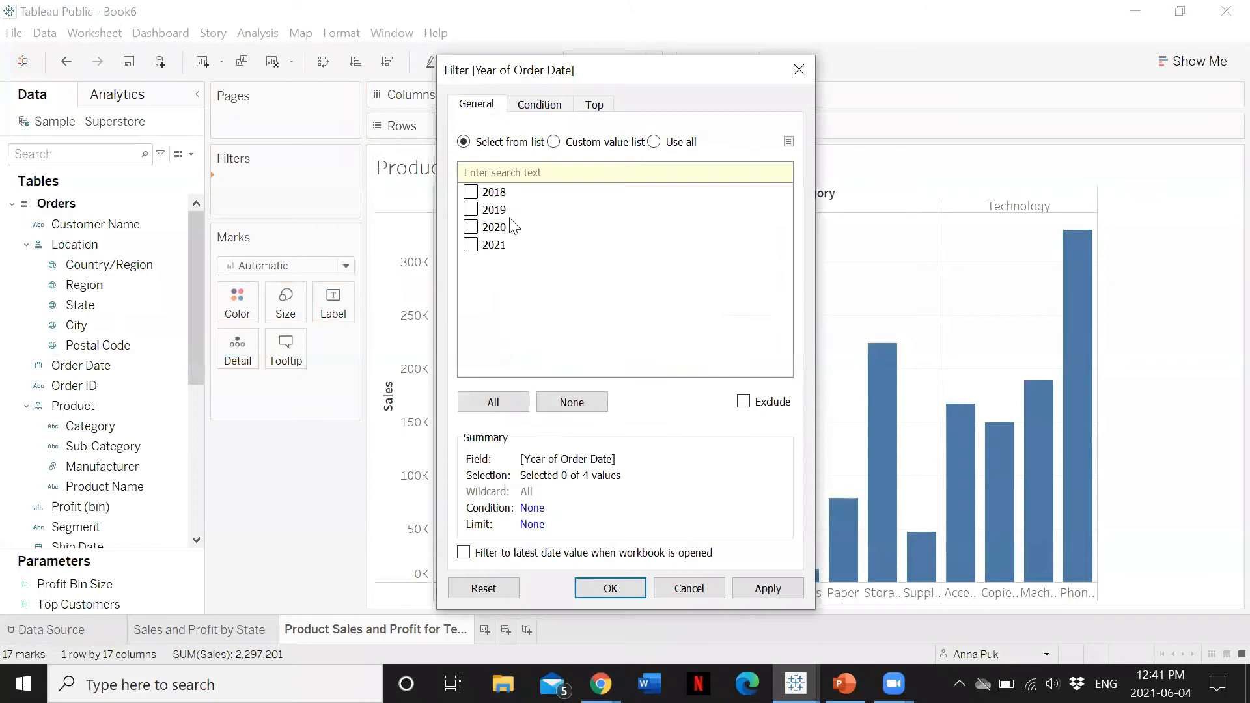
{"action": "left_click", "coordinate": [610, 589]}
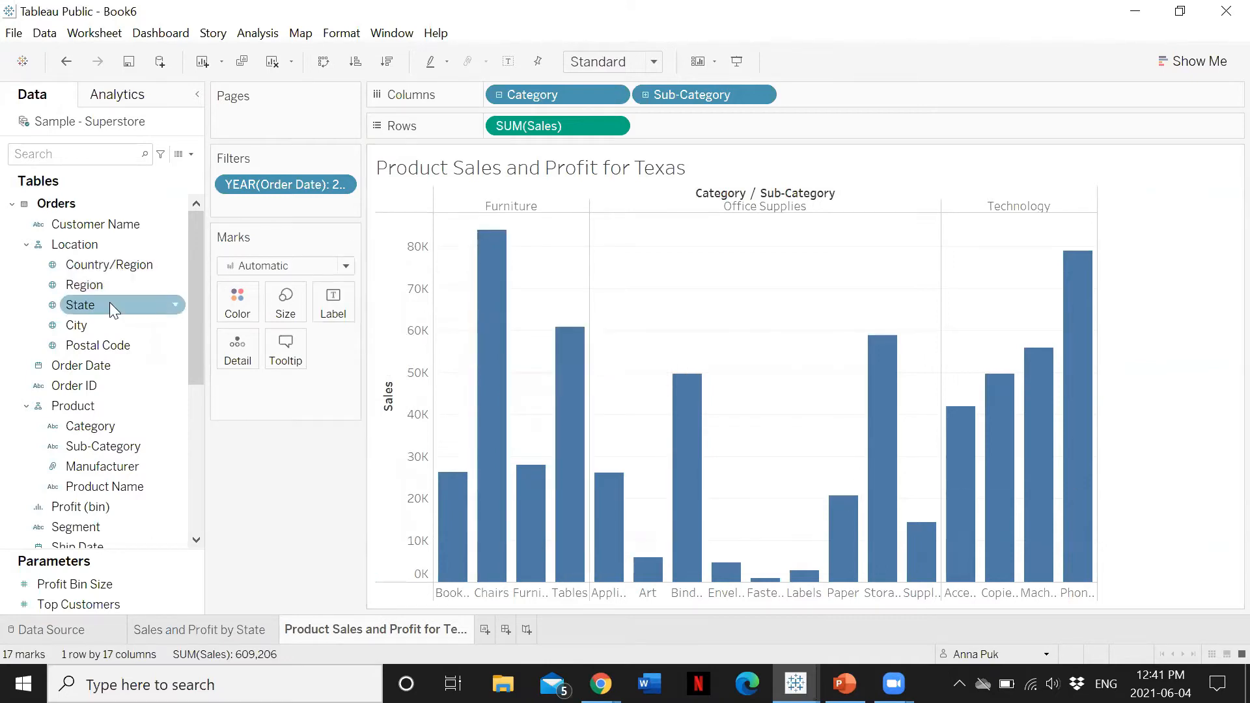
Filter the bar chart by State, keeping only Texas.
{"action": "left_click_drag", "start_coordinate": [112, 303], "coordinate": [276, 203]}
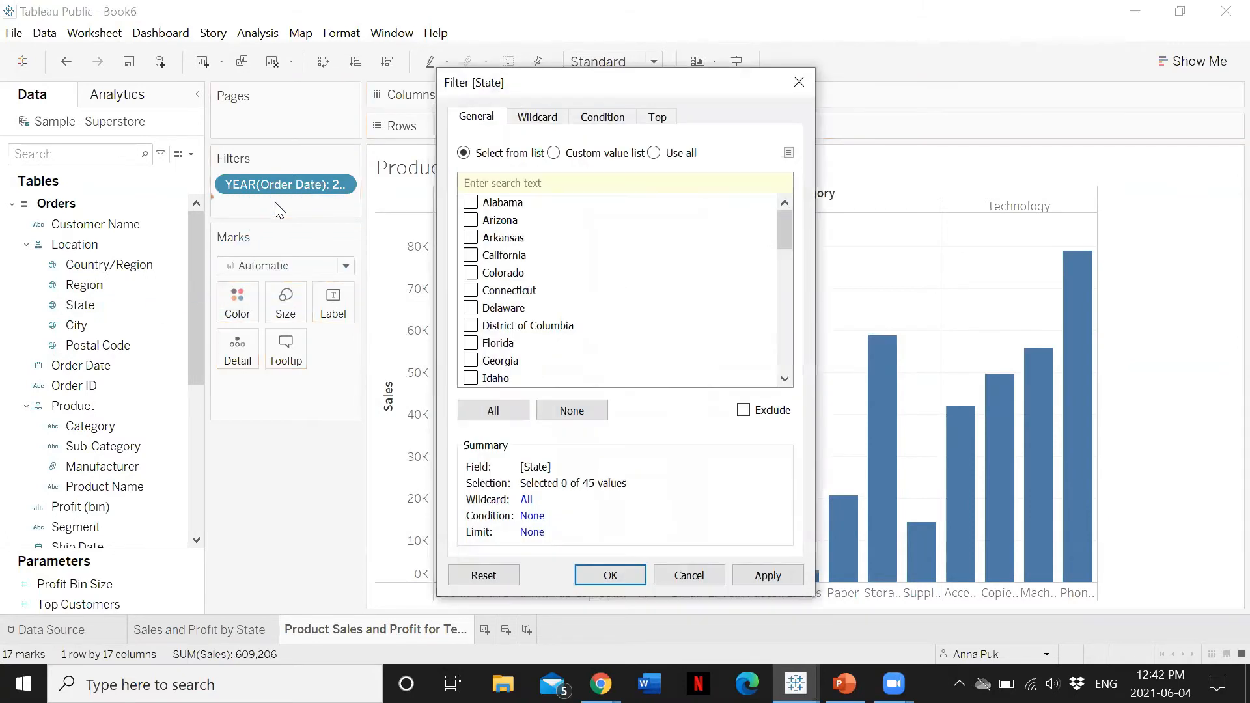
{"action": "left_click_drag", "start_coordinate": [785, 235], "coordinate": [781, 357]}
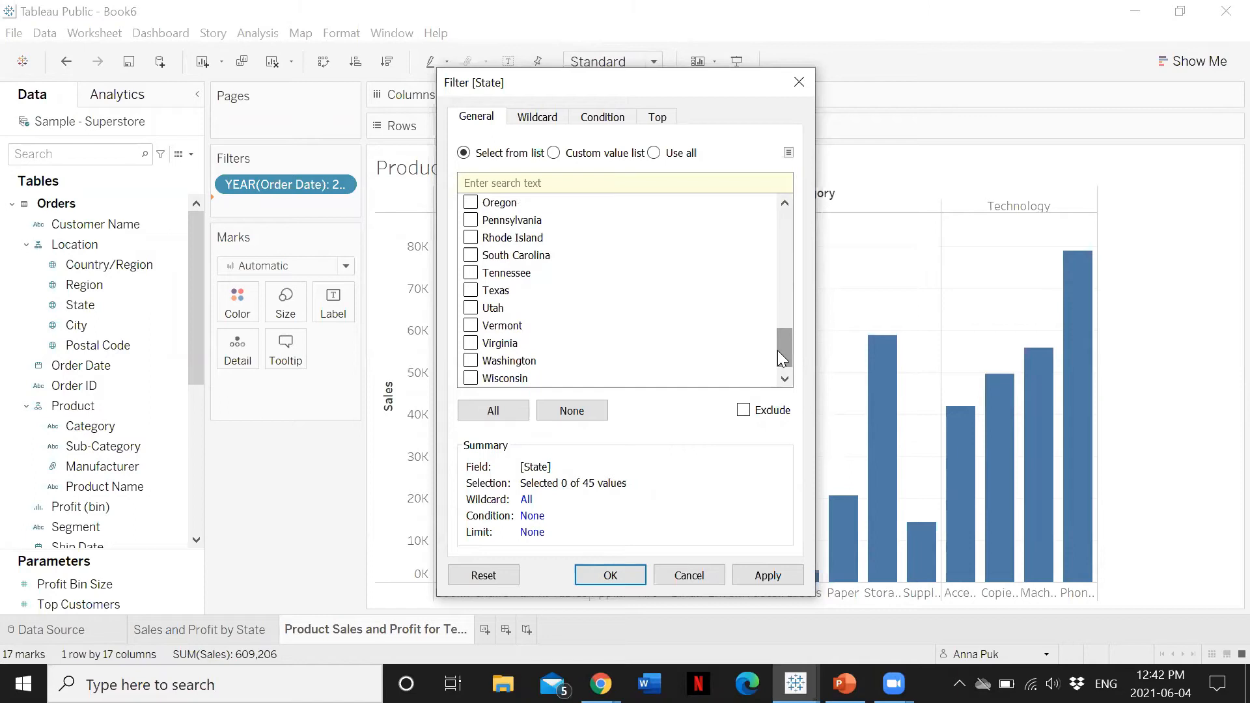
{"action": "left_click", "coordinate": [498, 295]}
{"action": "left_click", "coordinate": [471, 292]}
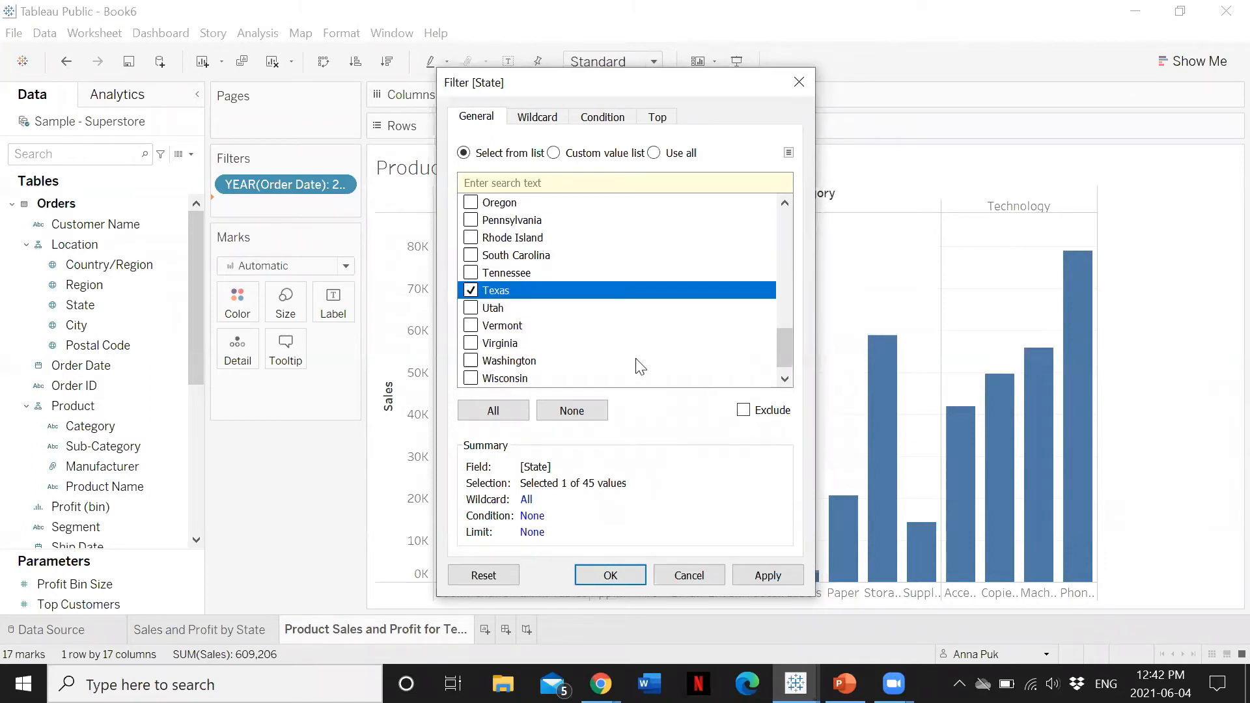
{"action": "left_click", "coordinate": [611, 577]}
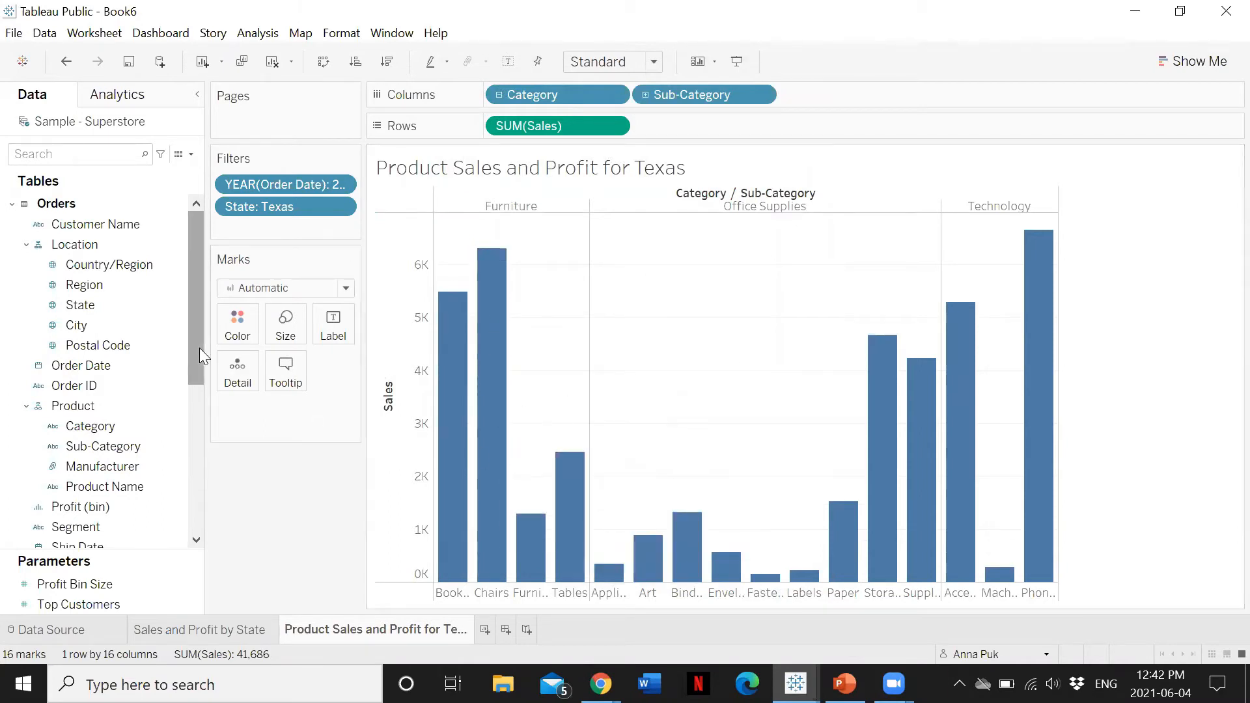
Color the bars by the sum of Profit and check the details of the Binders and Appliances bars.
{"action": "left_click_drag", "start_coordinate": [200, 356], "coordinate": [193, 452]}
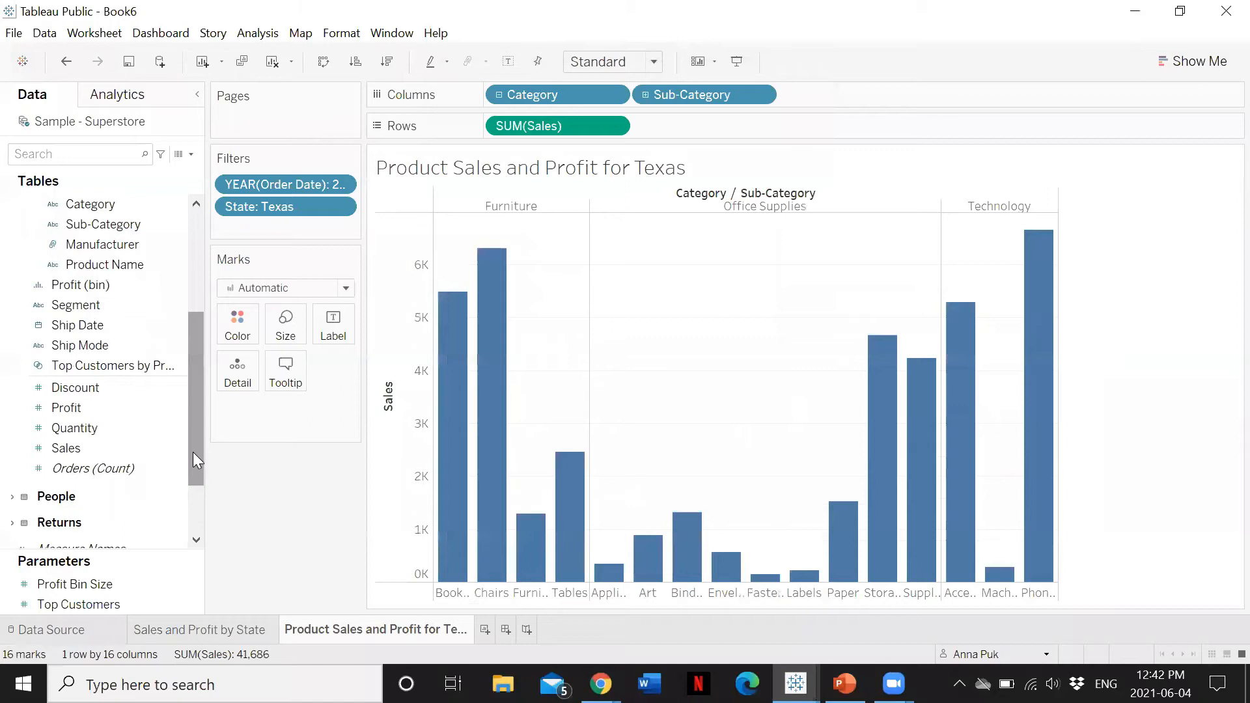
{"action": "left_click_drag", "start_coordinate": [97, 406], "coordinate": [236, 319]}
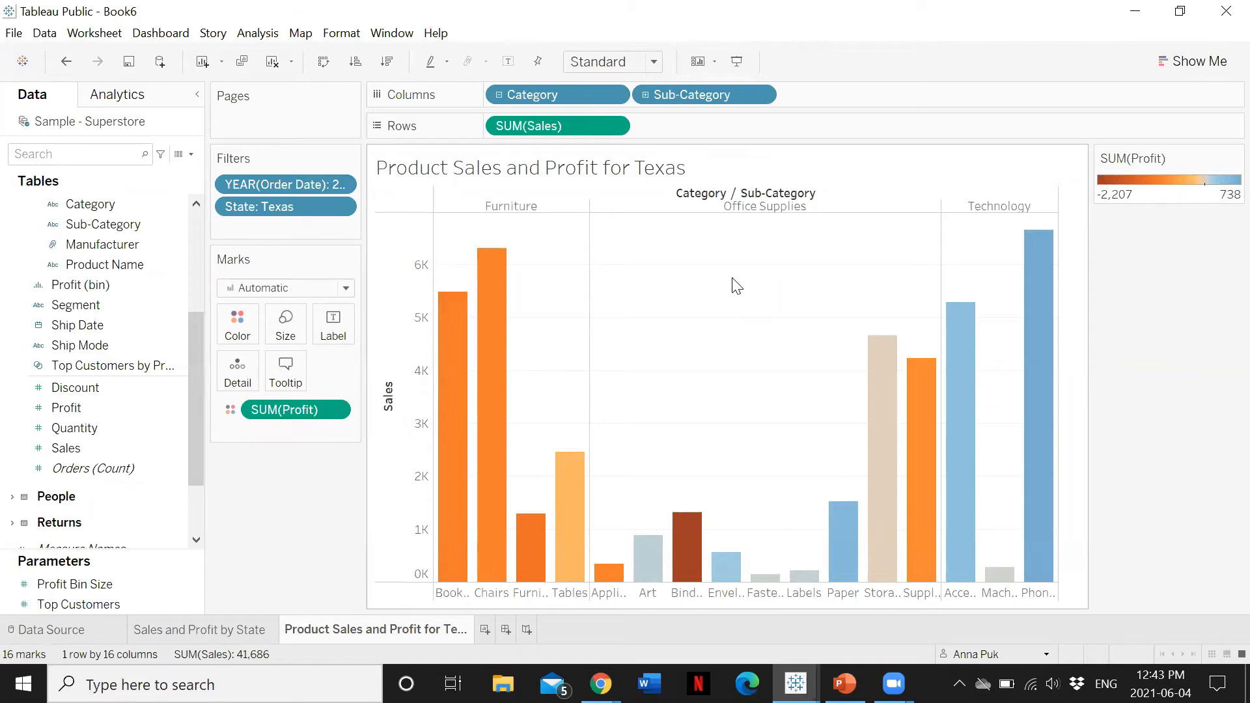
{"action": "mouse_move", "coordinate": [688, 550]}
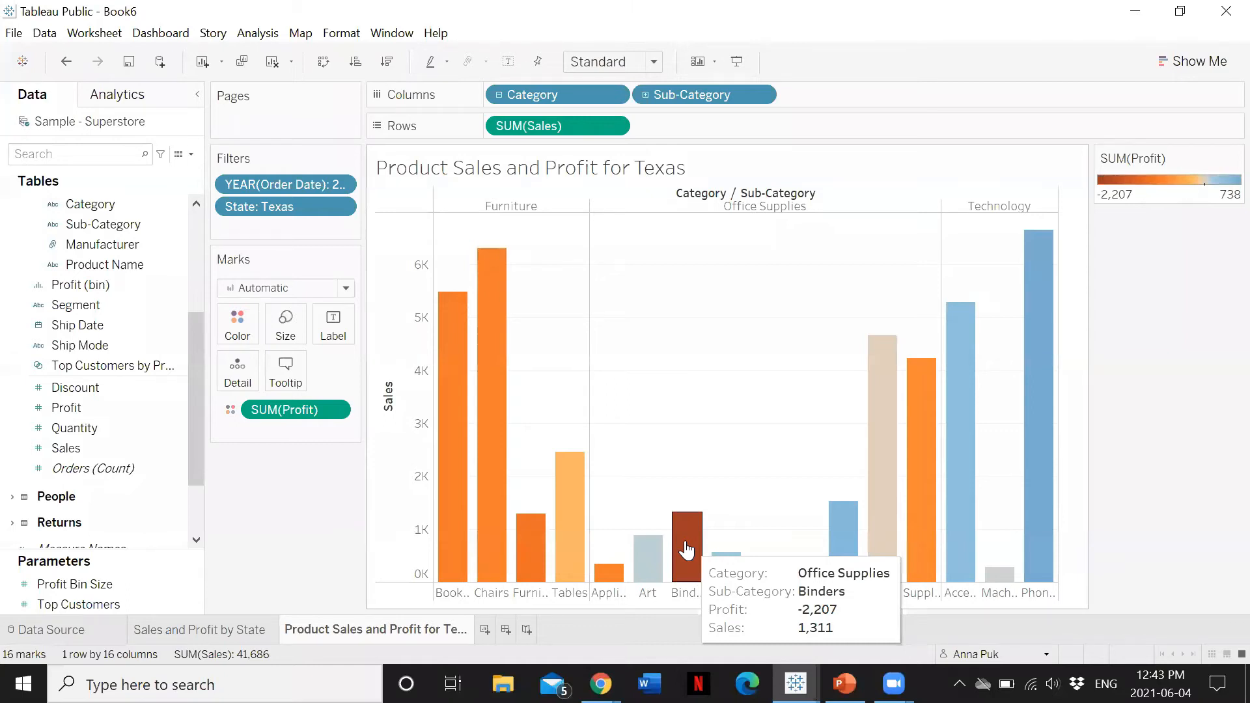
{"action": "mouse_move", "coordinate": [608, 580]}
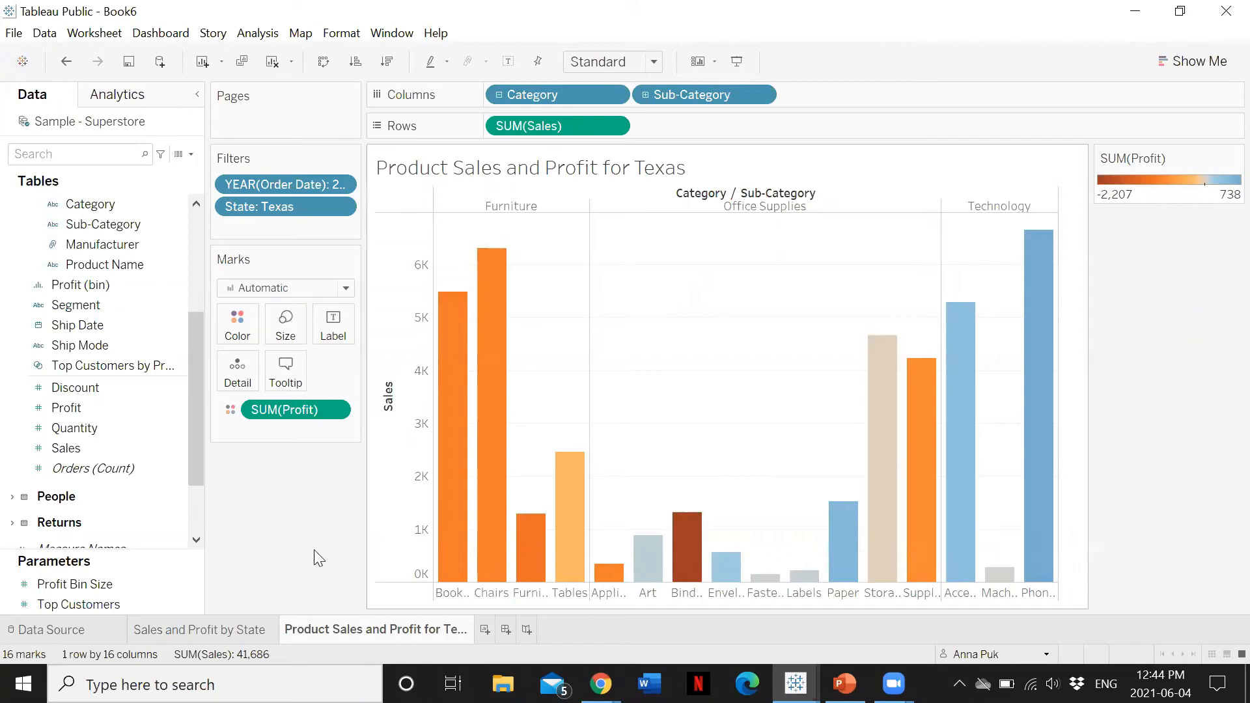
Add a new dashboard after the Product Sales and Profit for Texas sheet.
{"action": "left_click", "coordinate": [219, 625]}
{"action": "left_click", "coordinate": [323, 627]}
{"action": "right_click", "coordinate": [485, 632]}
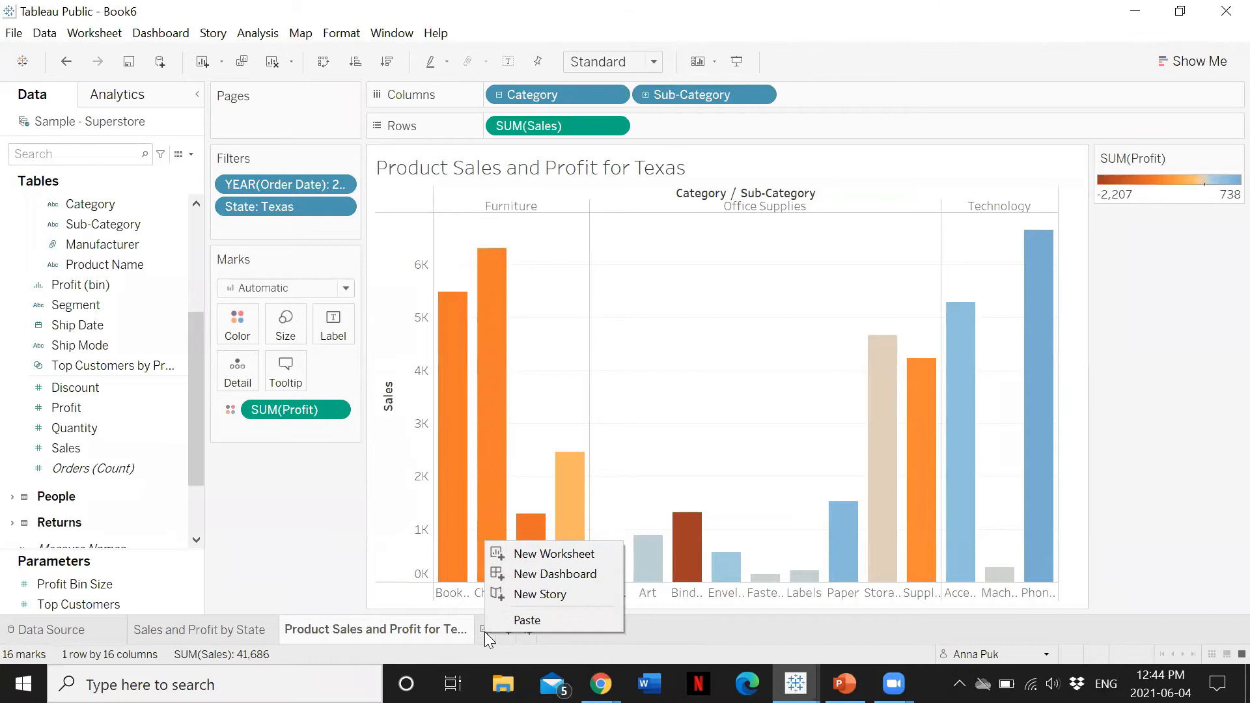
{"action": "left_click", "coordinate": [541, 575]}
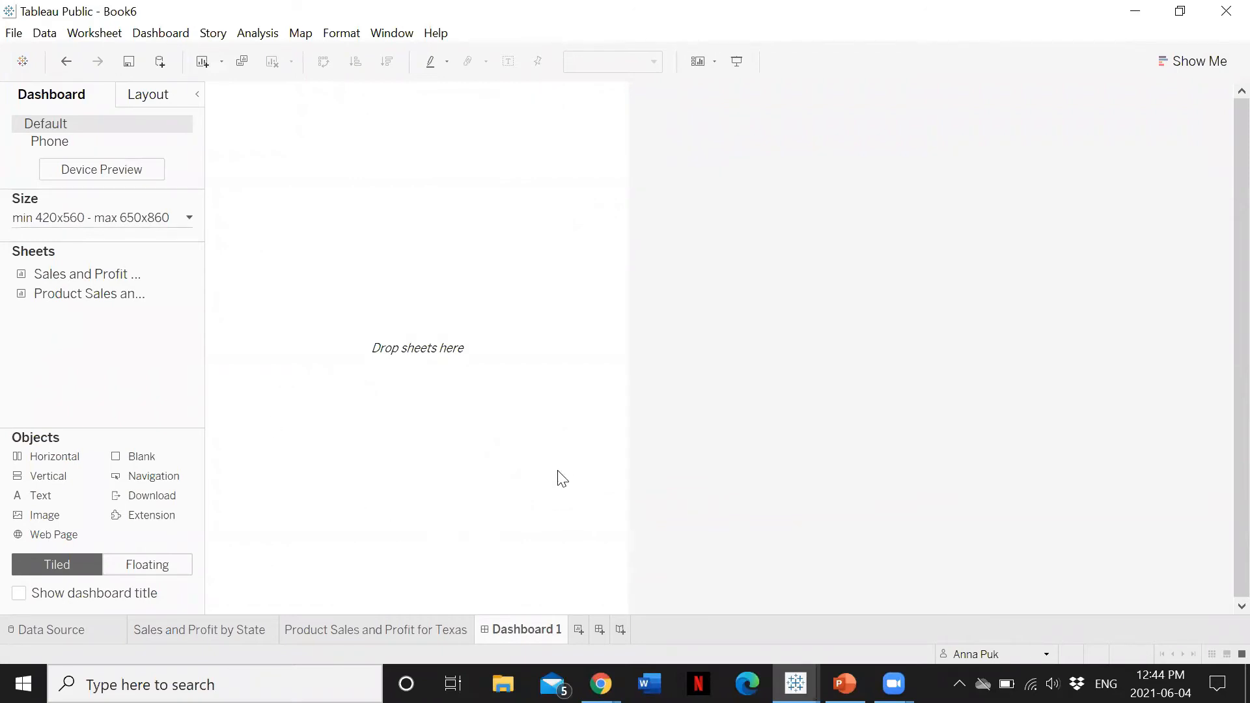
Raise the dashboard's minimum width to 1520 px in its Range size settings.
{"action": "left_click", "coordinate": [65, 222]}
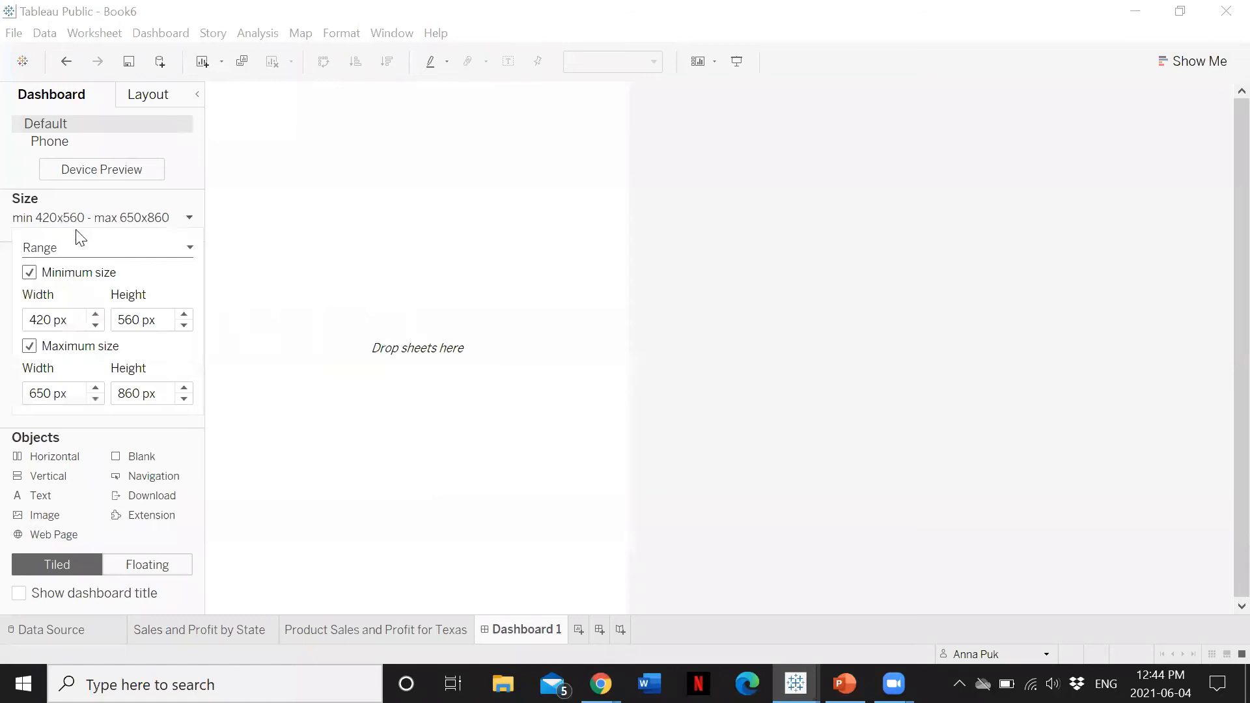
{"action": "left_click", "coordinate": [99, 314]}
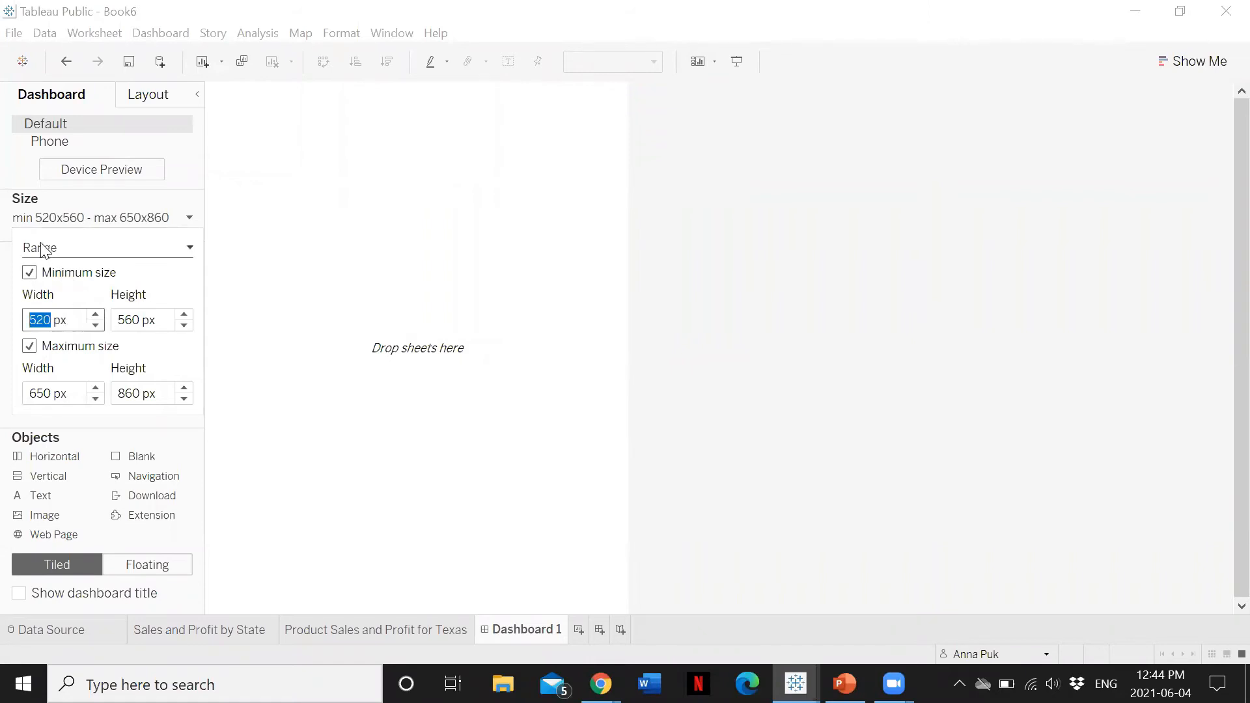
{"action": "left_click", "coordinate": [96, 316]}
{"action": "left_click", "coordinate": [97, 315]}
{"action": "left_click", "coordinate": [97, 315]}
{"action": "left_click", "coordinate": [96, 316]}
{"action": "left_click", "coordinate": [96, 315]}
{"action": "left_click", "coordinate": [96, 315]}
{"action": "left_click", "coordinate": [96, 315]}
{"action": "left_click", "coordinate": [96, 315]}
{"action": "left_click", "coordinate": [96, 315]}
{"action": "left_click", "coordinate": [97, 315]}
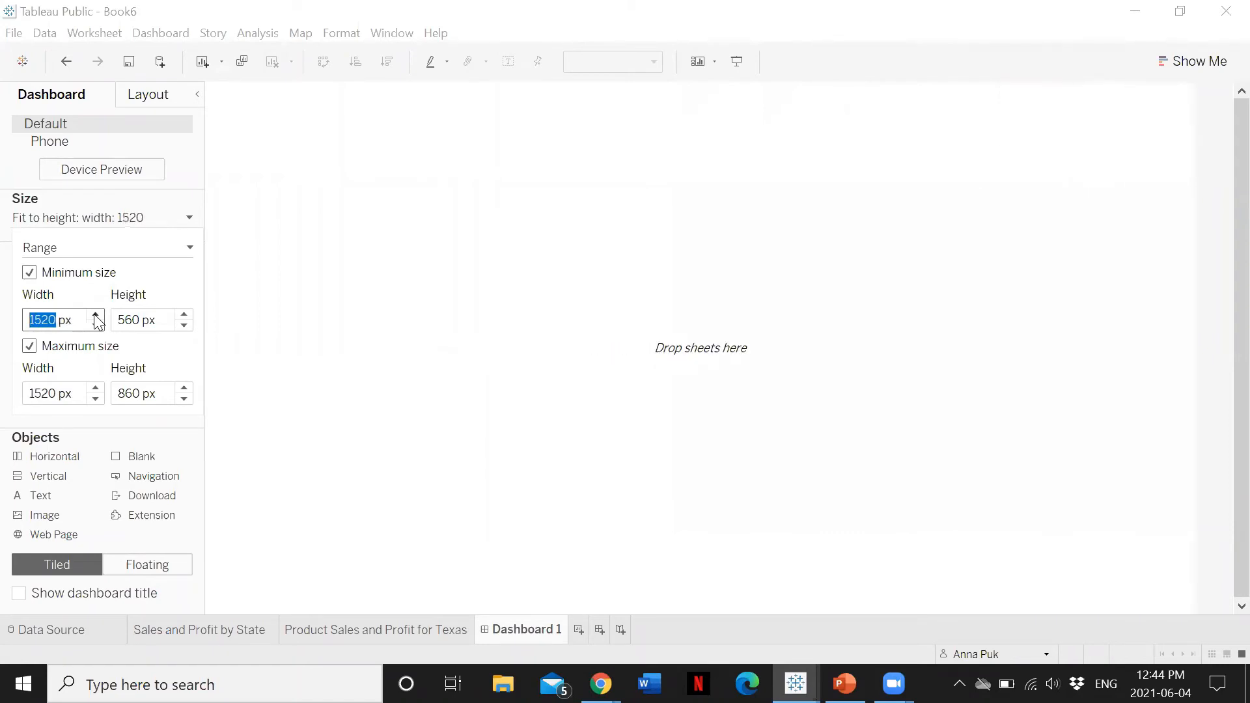
{"action": "left_click", "coordinate": [256, 334]}
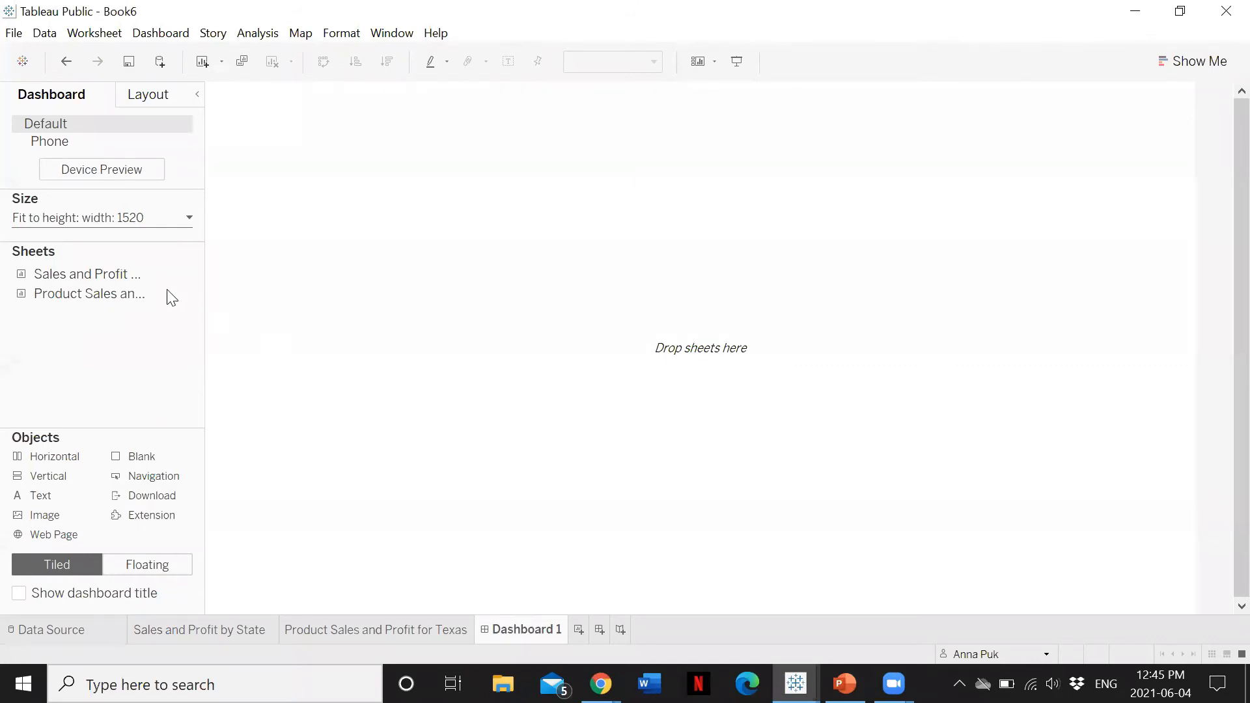
Place the Sales and Profit by State map on the dashboard, with the Product Sales and Profit for Texas chart to its right.
{"action": "mouse_move", "coordinate": [118, 274]}
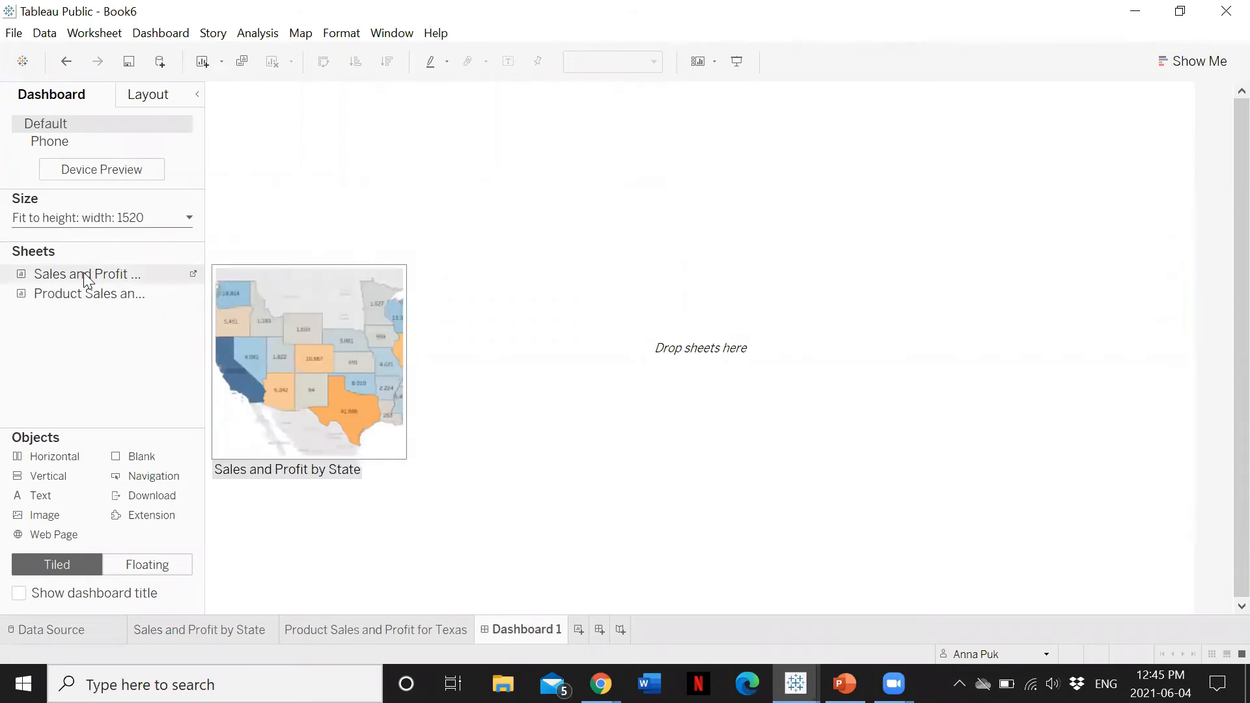
{"action": "mouse_move", "coordinate": [101, 299]}
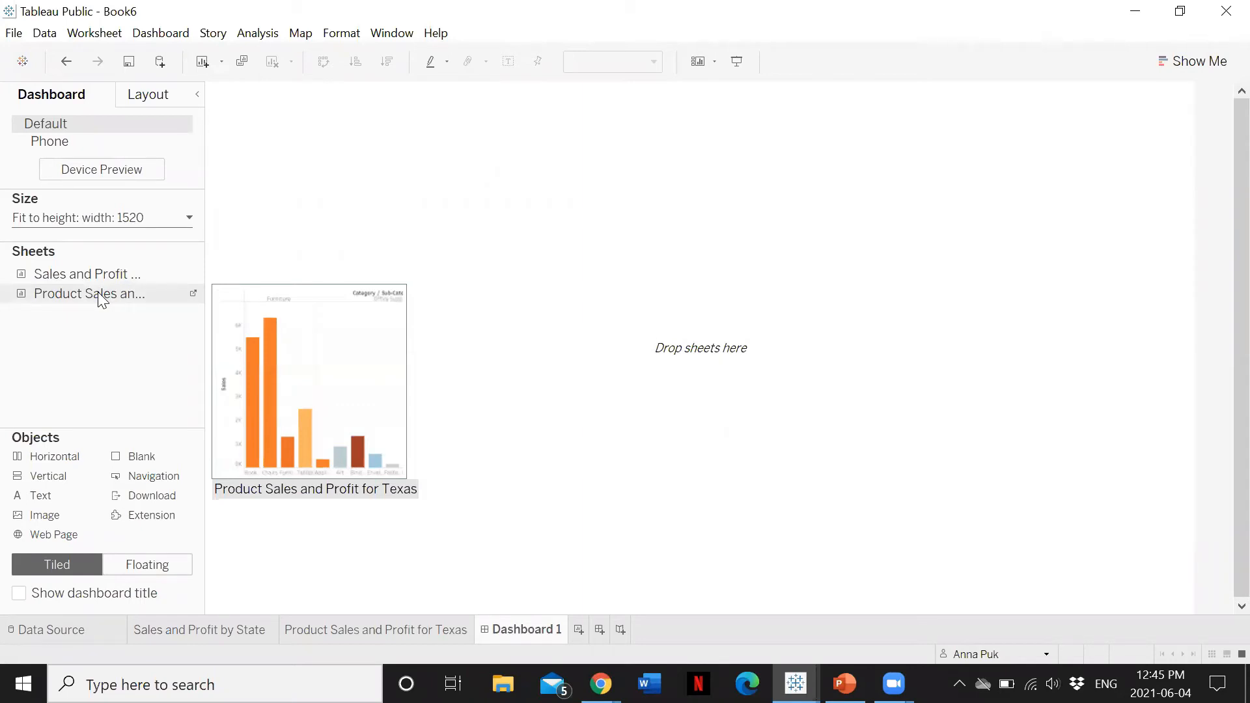
{"action": "left_click_drag", "start_coordinate": [88, 276], "coordinate": [293, 269]}
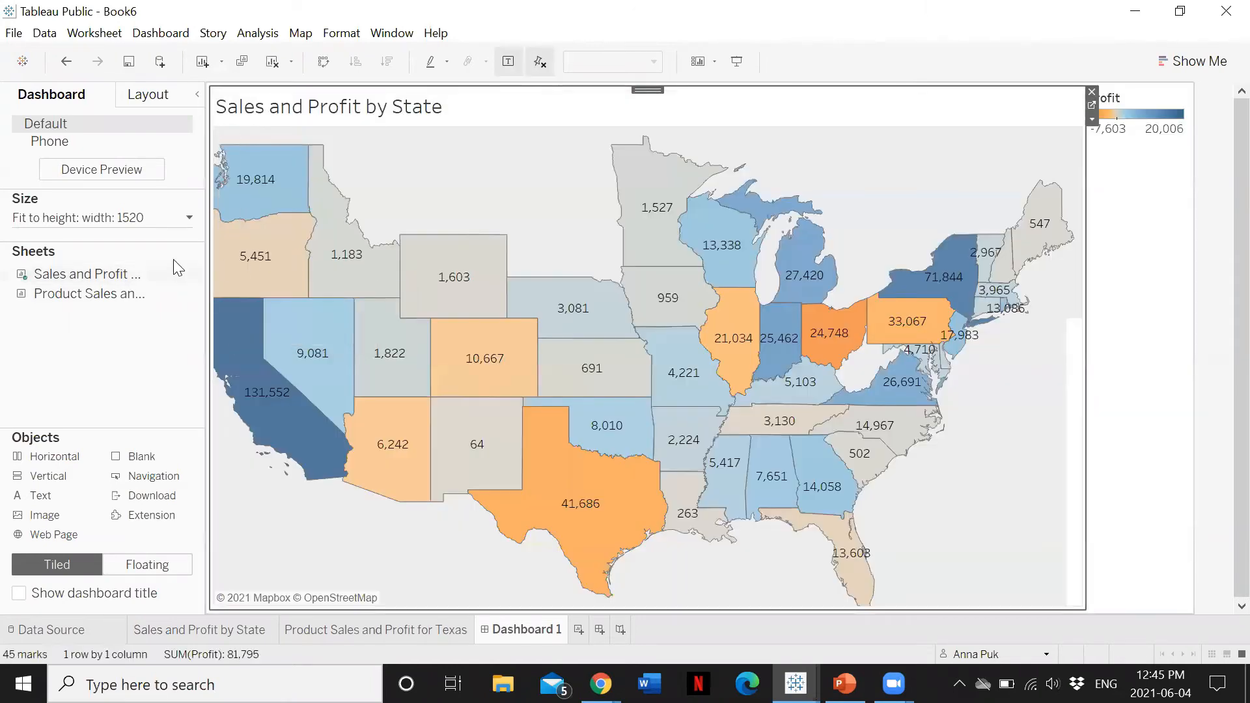
{"action": "mouse_move", "coordinate": [97, 293]}
{"action": "mouse_move", "coordinate": [95, 297]}
{"action": "left_mouse_down"}
{"action": "mouse_move", "coordinate": [1196, 266]}
{"action": "mouse_move", "coordinate": [1017, 276]}
{"action": "left_mouse_up"}
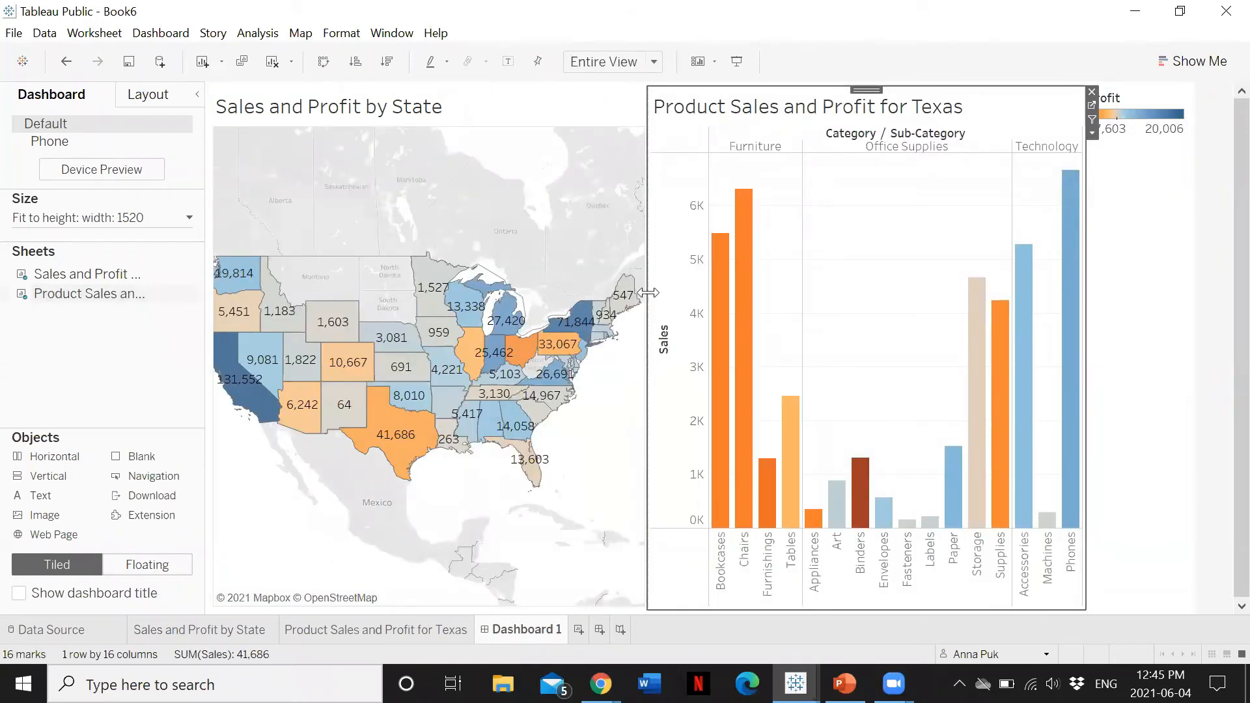
Narrow the map slightly on the dashboard and move the Profit color legend beneath it.
{"action": "mouse_move", "coordinate": [648, 292]}
{"action": "left_mouse_down"}
{"action": "mouse_move", "coordinate": [712, 288]}
{"action": "mouse_move", "coordinate": [642, 289]}
{"action": "left_mouse_up"}
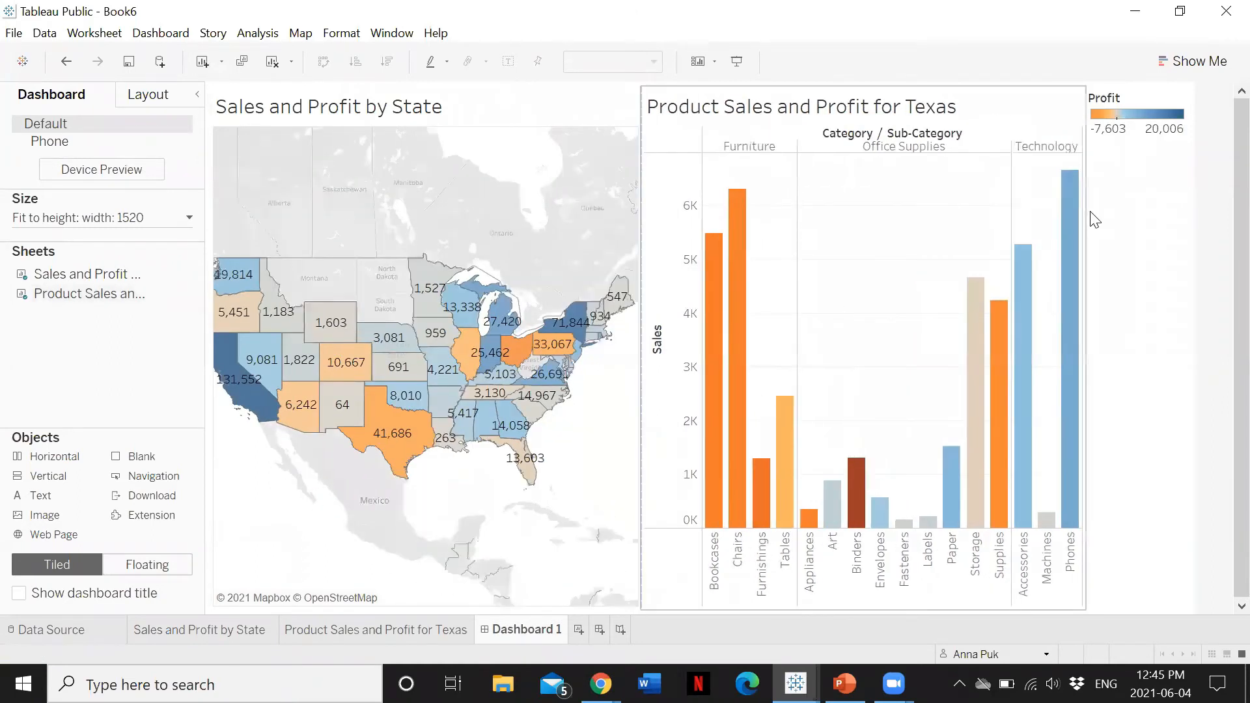
{"action": "left_click", "coordinate": [1134, 96]}
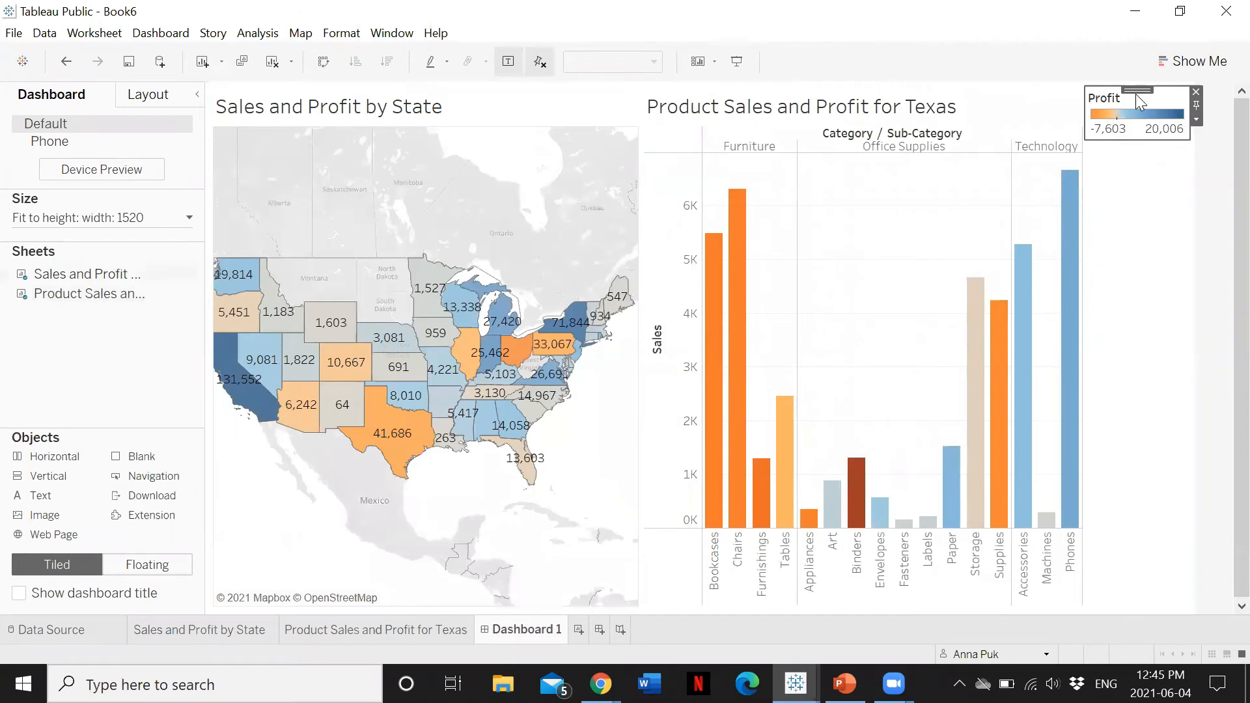
{"action": "left_click_drag", "start_coordinate": [1134, 96], "coordinate": [467, 581]}
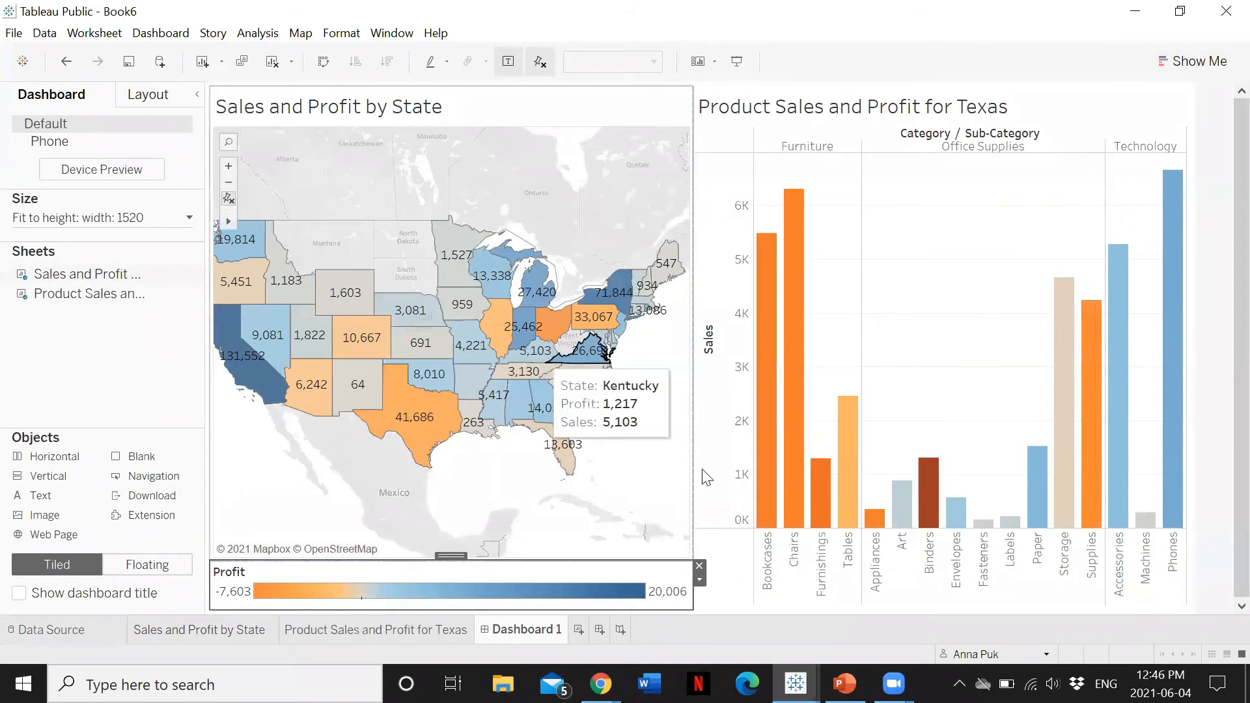
Try keeping only Texas on the dashboard map, undo the filter and clear the state selection.
{"action": "mouse_move", "coordinate": [837, 442]}
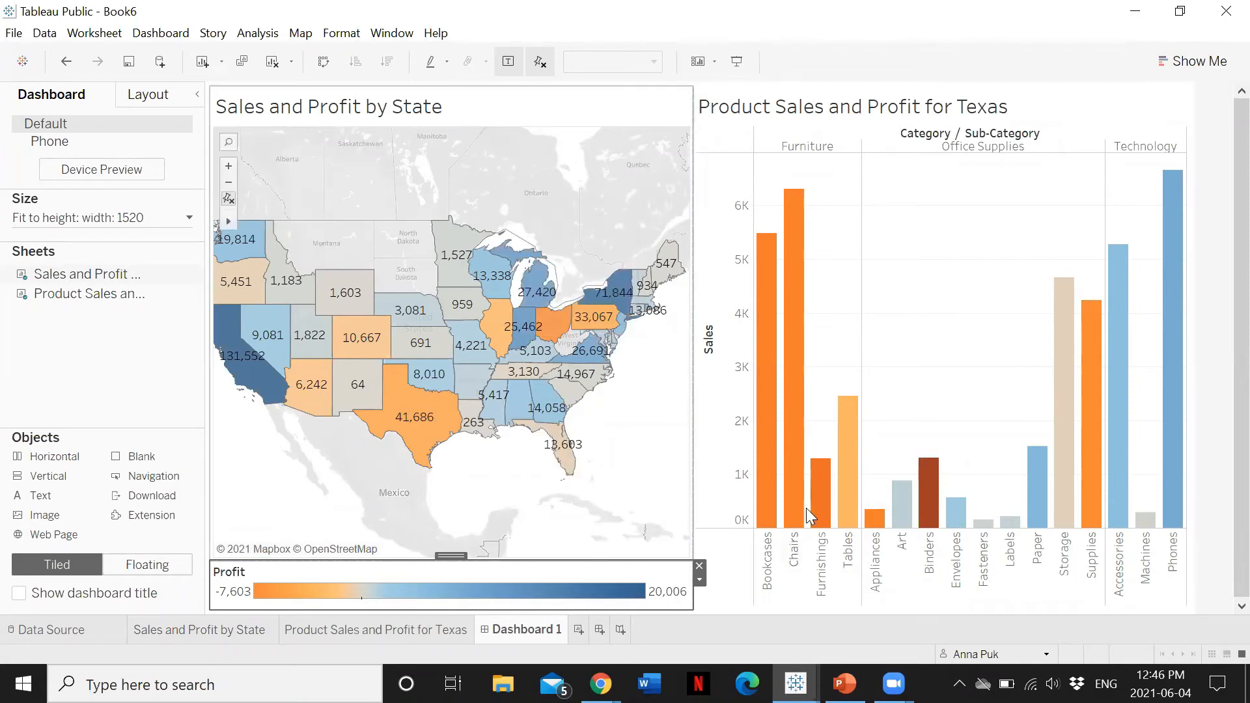
{"action": "mouse_move", "coordinate": [517, 350]}
{"action": "mouse_move", "coordinate": [424, 424]}
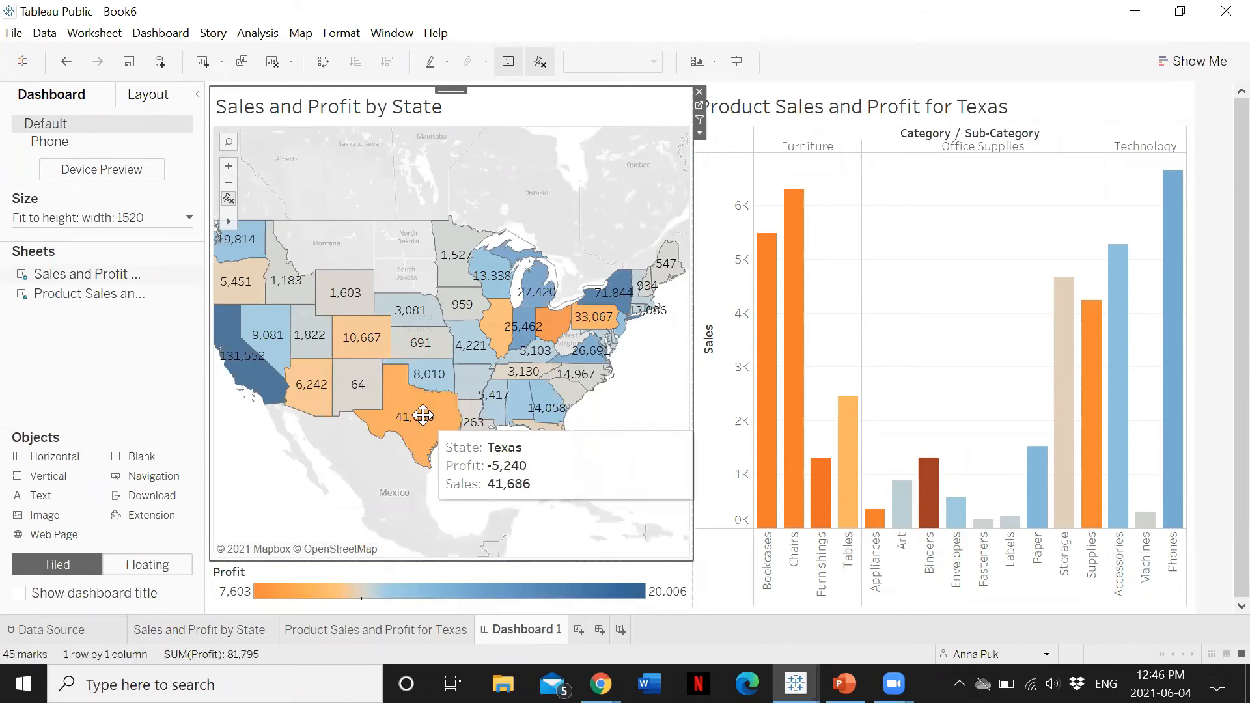
{"action": "left_click", "coordinate": [424, 418]}
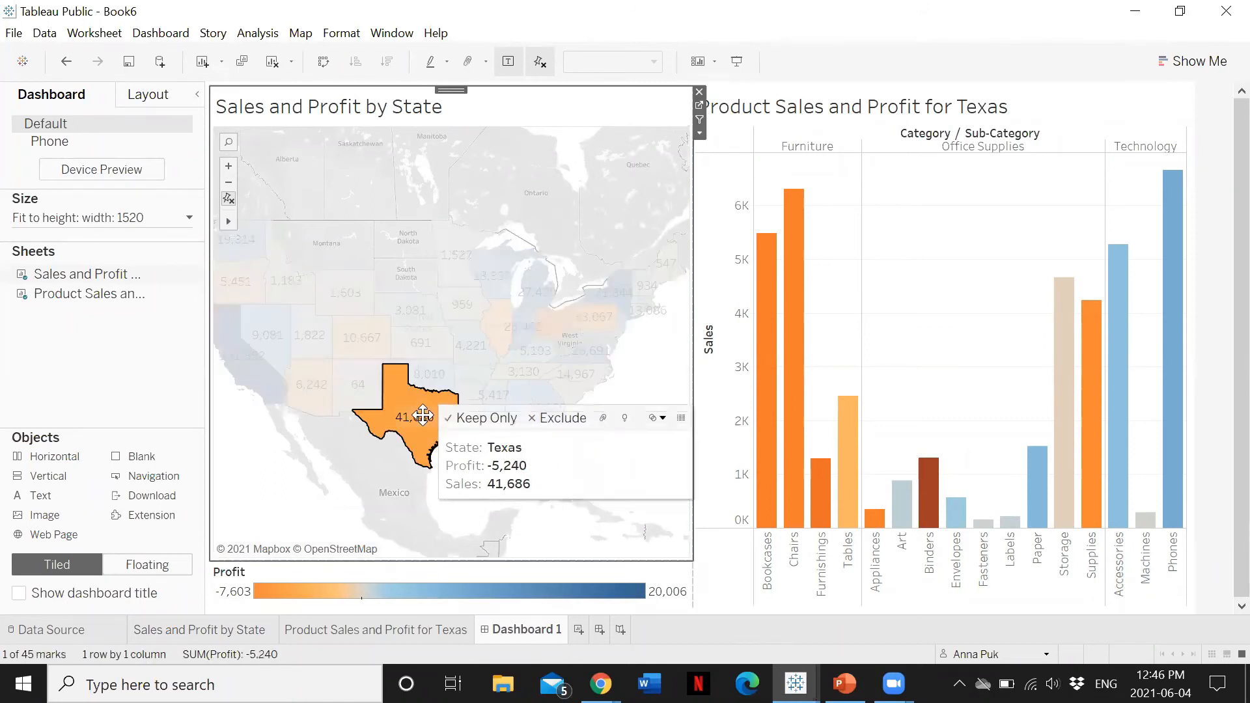
{"action": "left_click", "coordinate": [479, 423]}
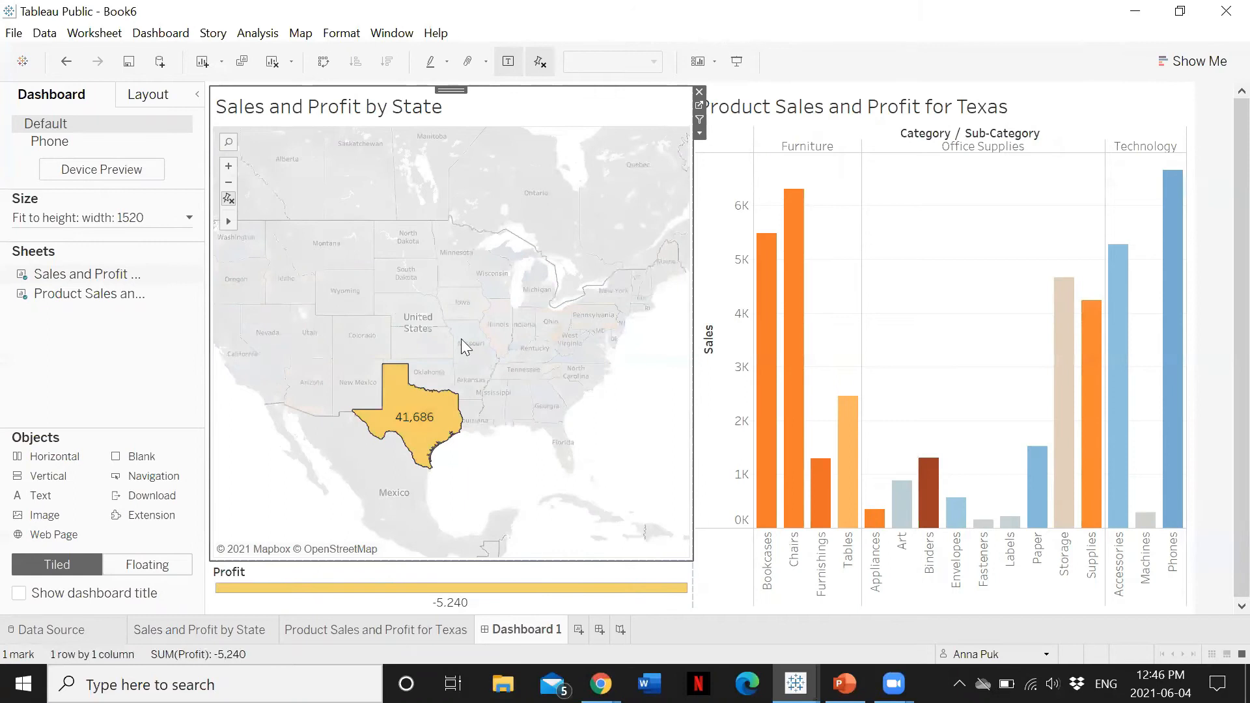
{"action": "mouse_move", "coordinate": [416, 418]}
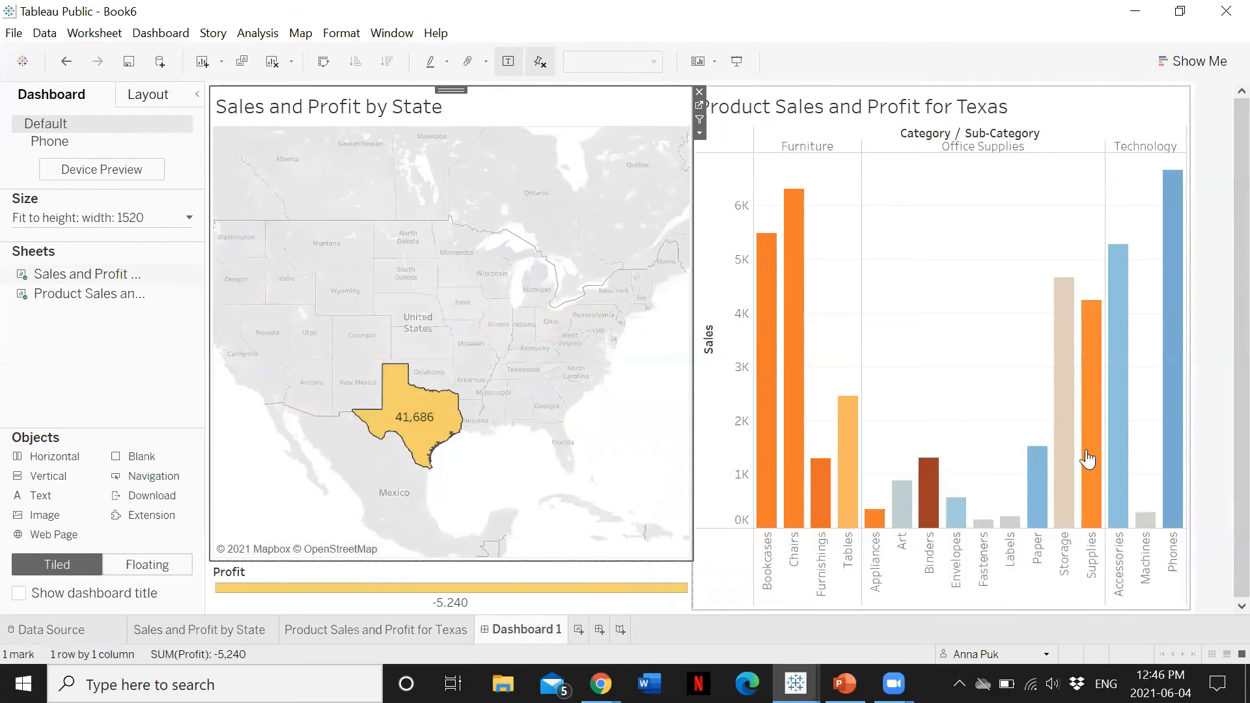
{"action": "mouse_move", "coordinate": [1127, 255]}
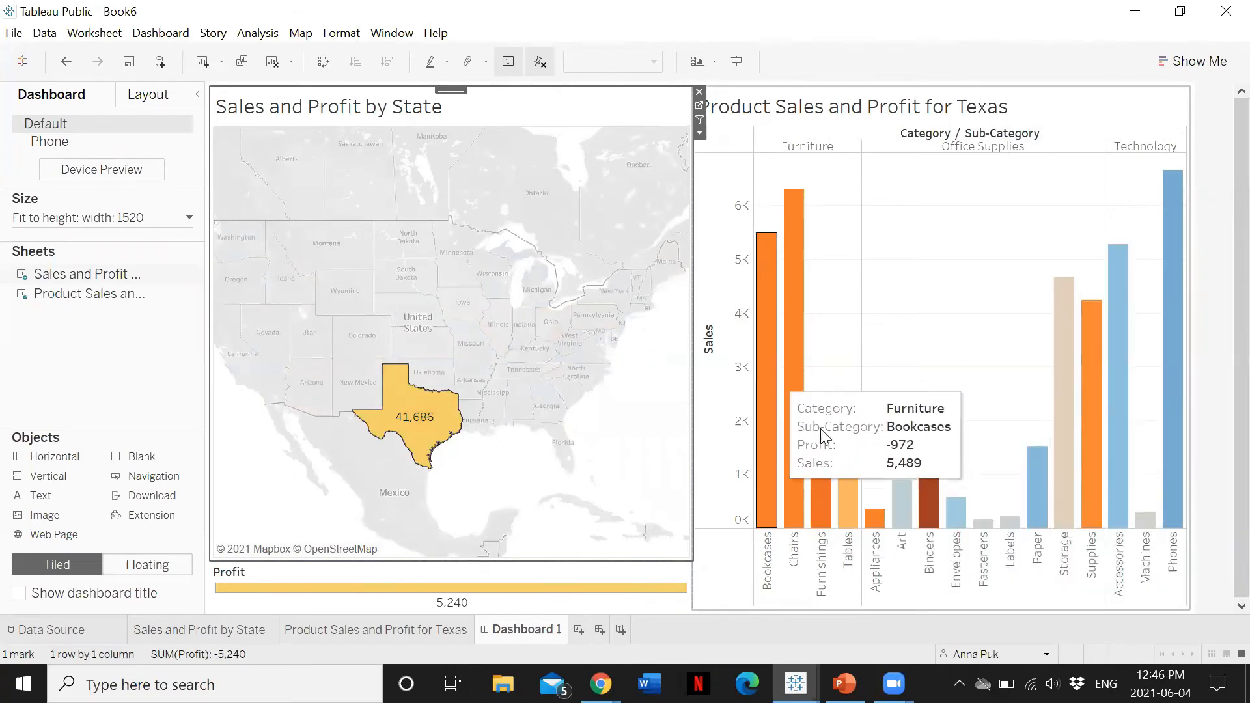
{"action": "mouse_move", "coordinate": [1078, 422]}
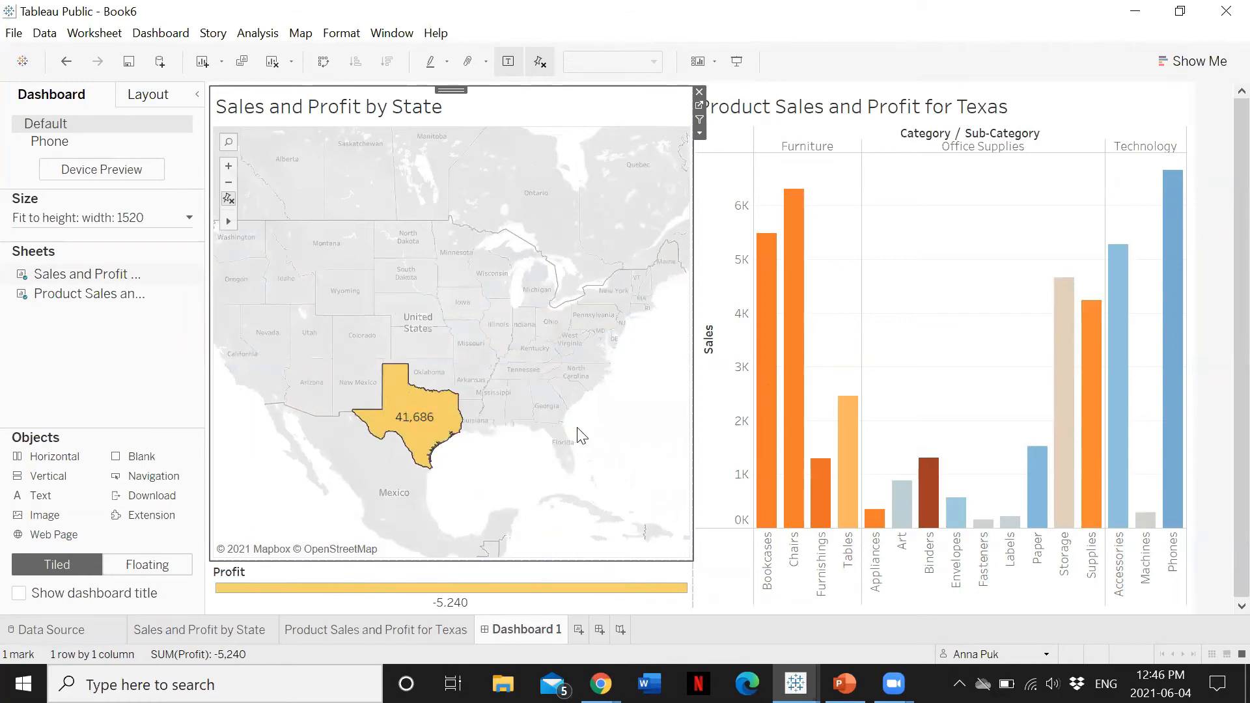
{"action": "left_click", "coordinate": [68, 65]}
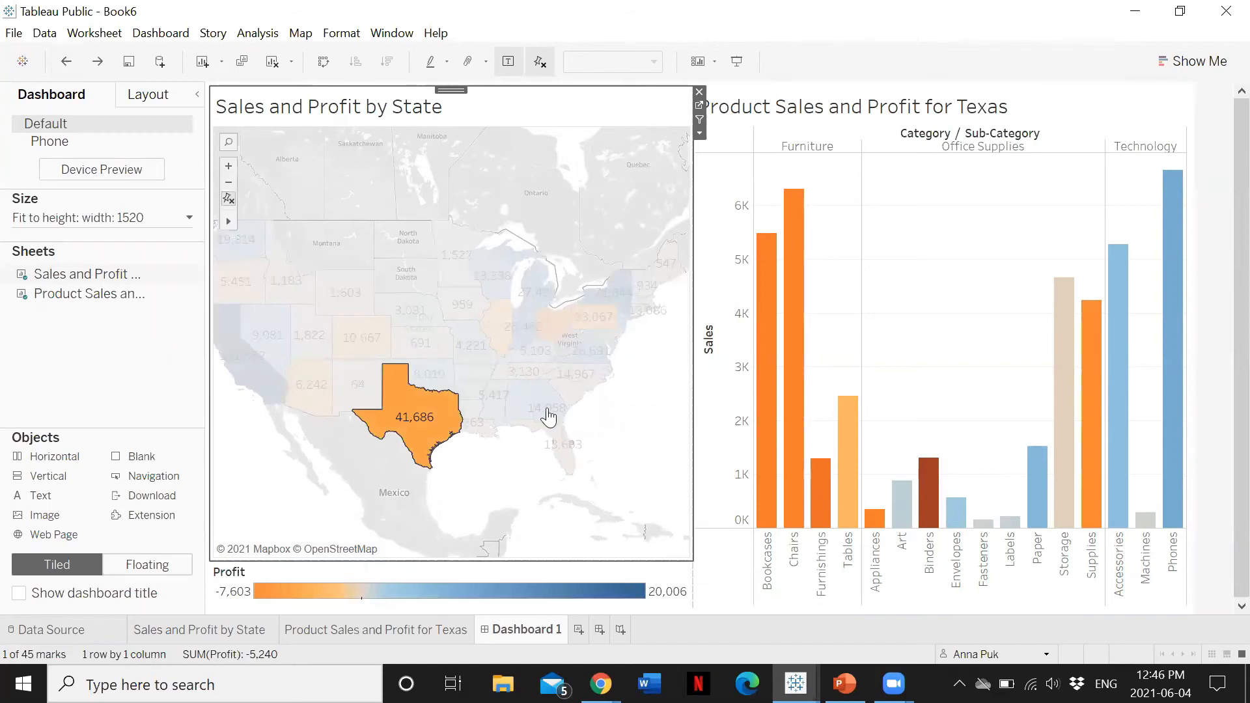
{"action": "left_click", "coordinate": [623, 449]}
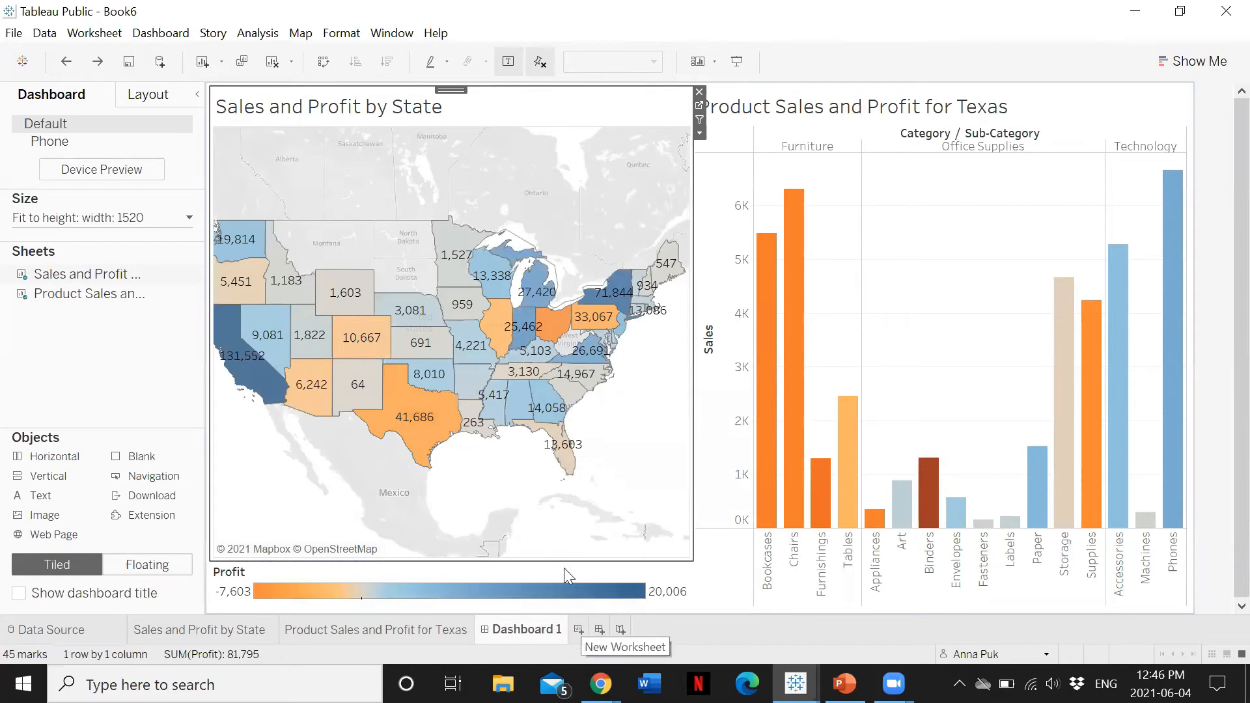
Create a new story and place the Sales and Profit by State map in its first story point.
{"action": "right_click", "coordinate": [573, 632]}
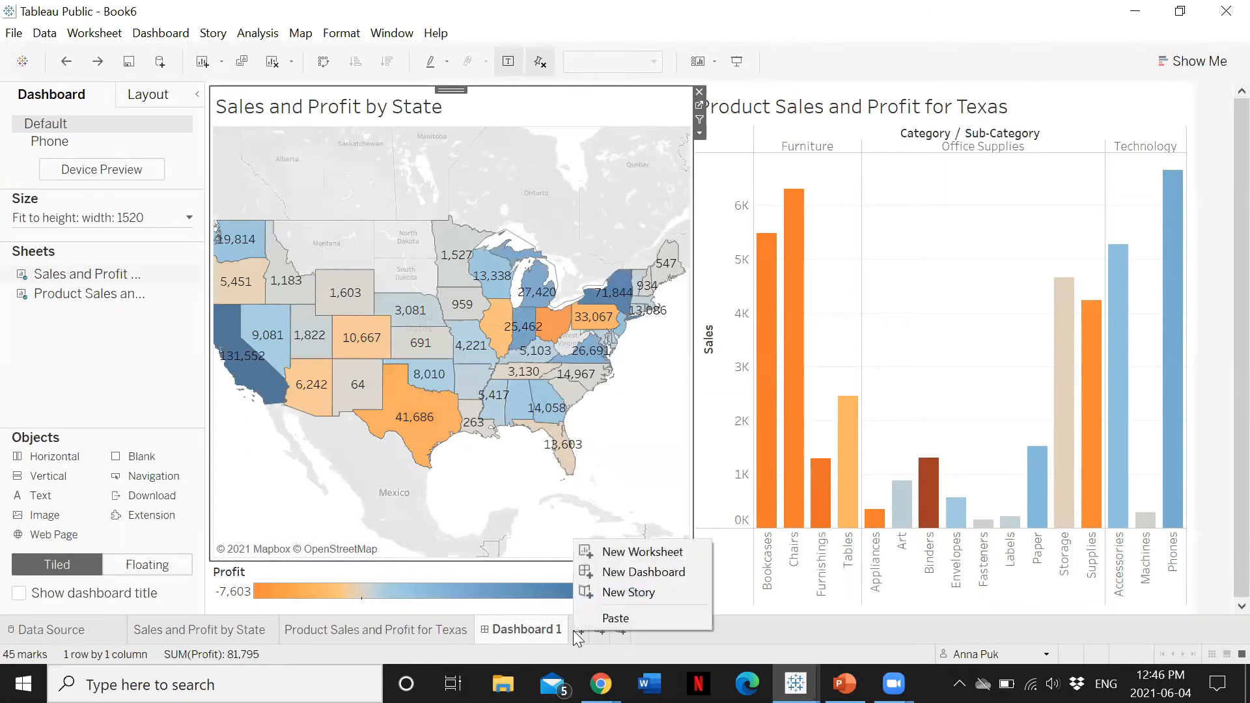
{"action": "left_click", "coordinate": [658, 590]}
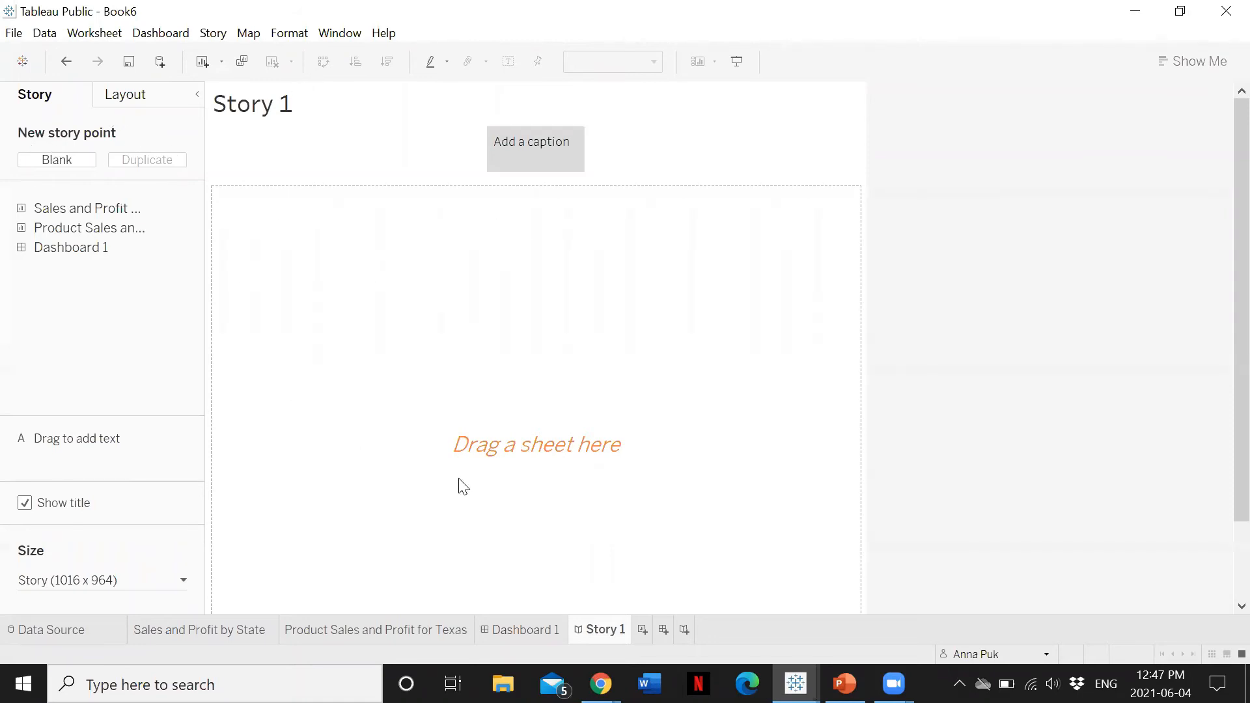
{"action": "scroll", "coordinate": [1221, 368], "scroll_direction": "down", "scroll_amount": 2}
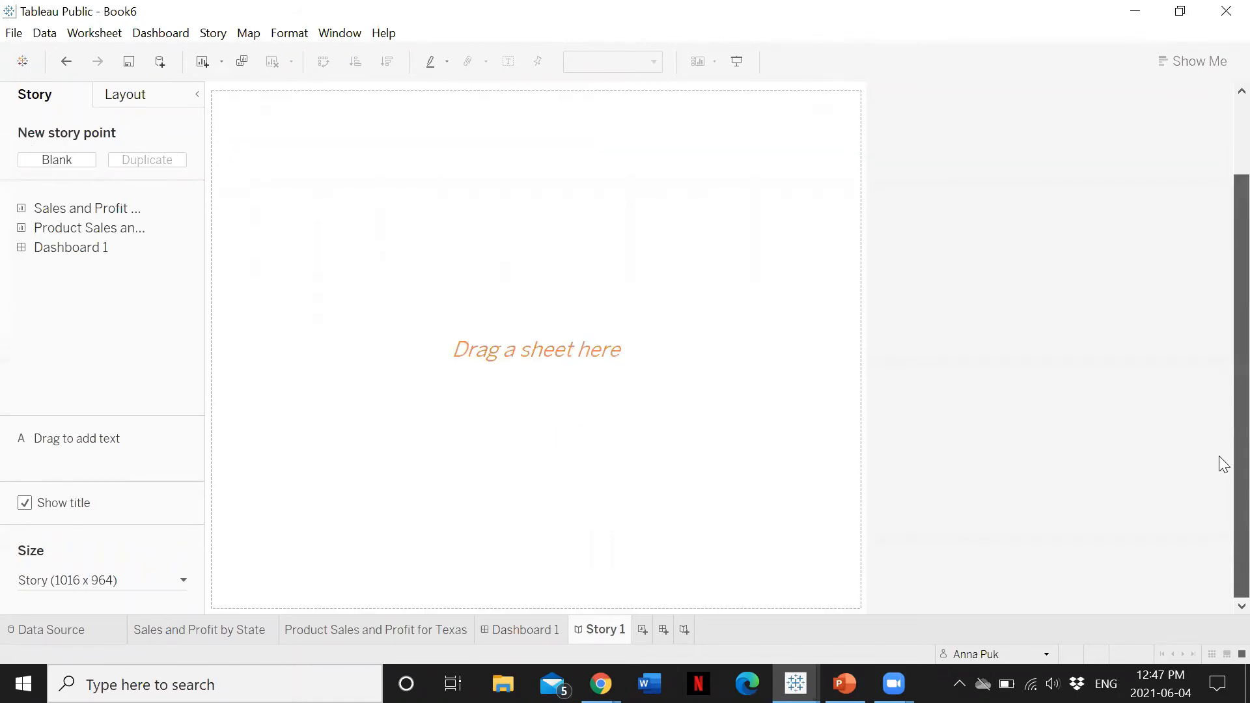
{"action": "scroll", "coordinate": [1223, 349], "scroll_direction": "up", "scroll_amount": 2}
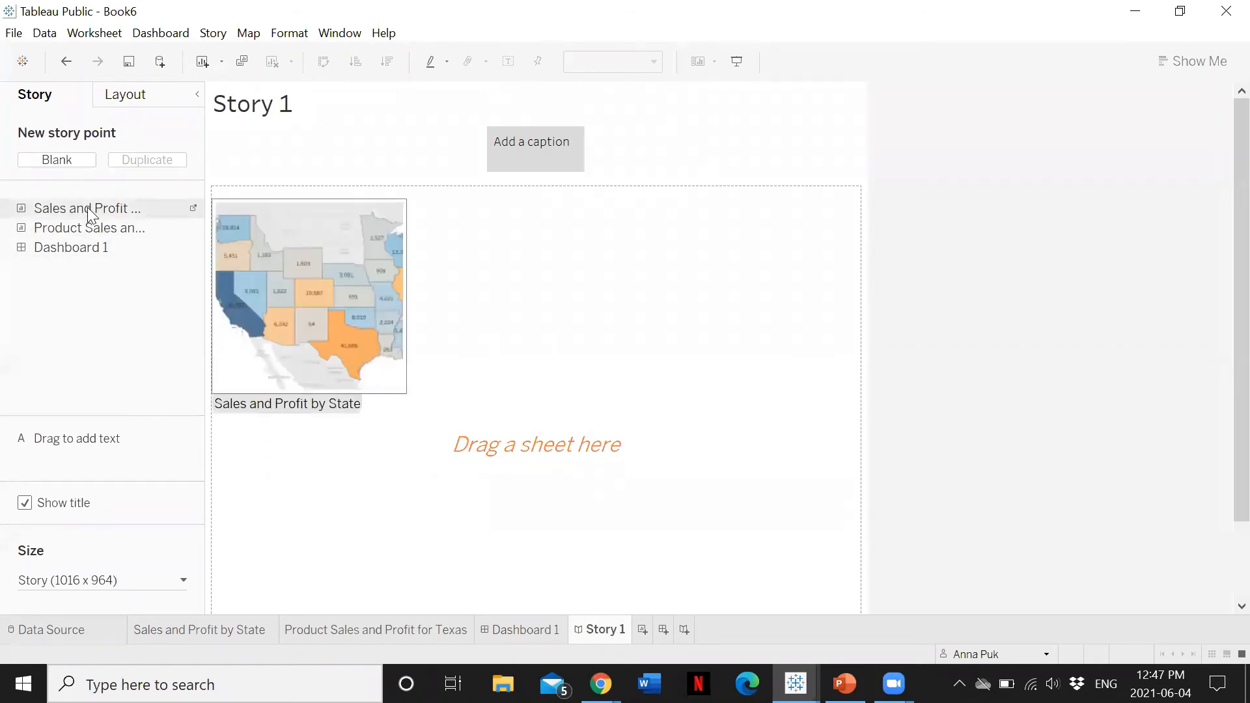
{"action": "left_click_drag", "start_coordinate": [89, 214], "coordinate": [325, 252]}
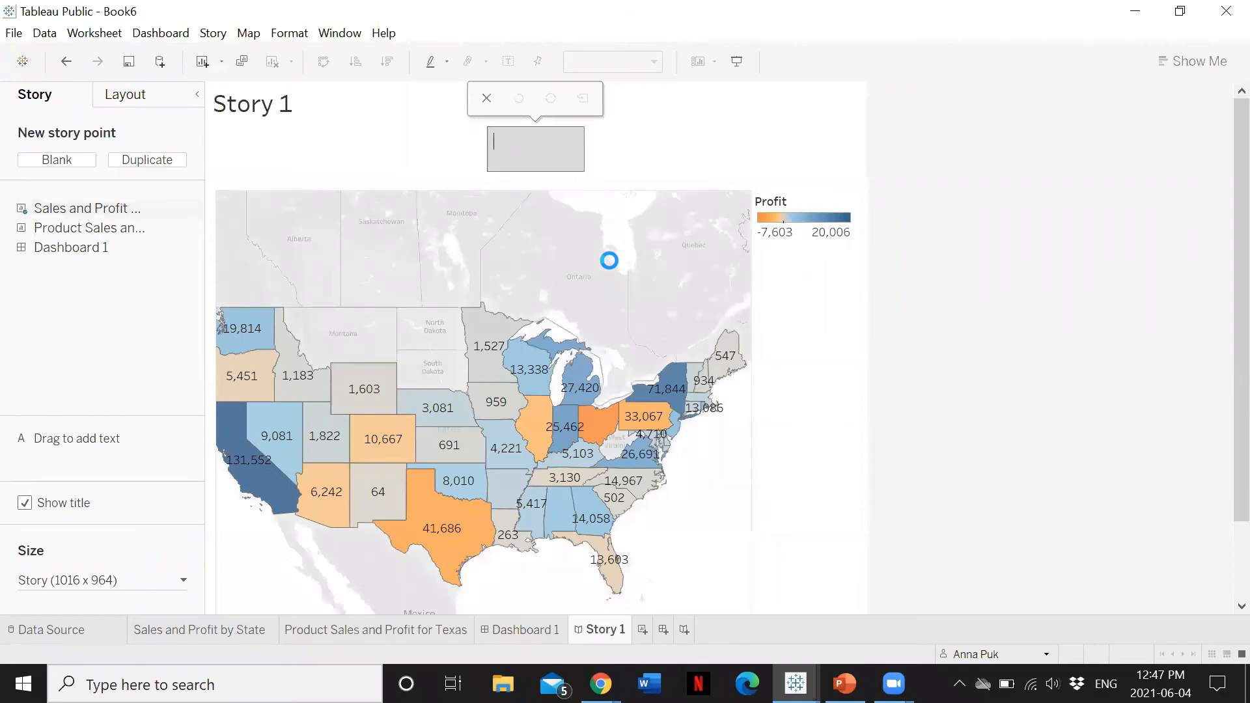
Caption the first story point "Sales and Profit by State" and duplicate the point.
{"action": "type", "text": "Sales"}
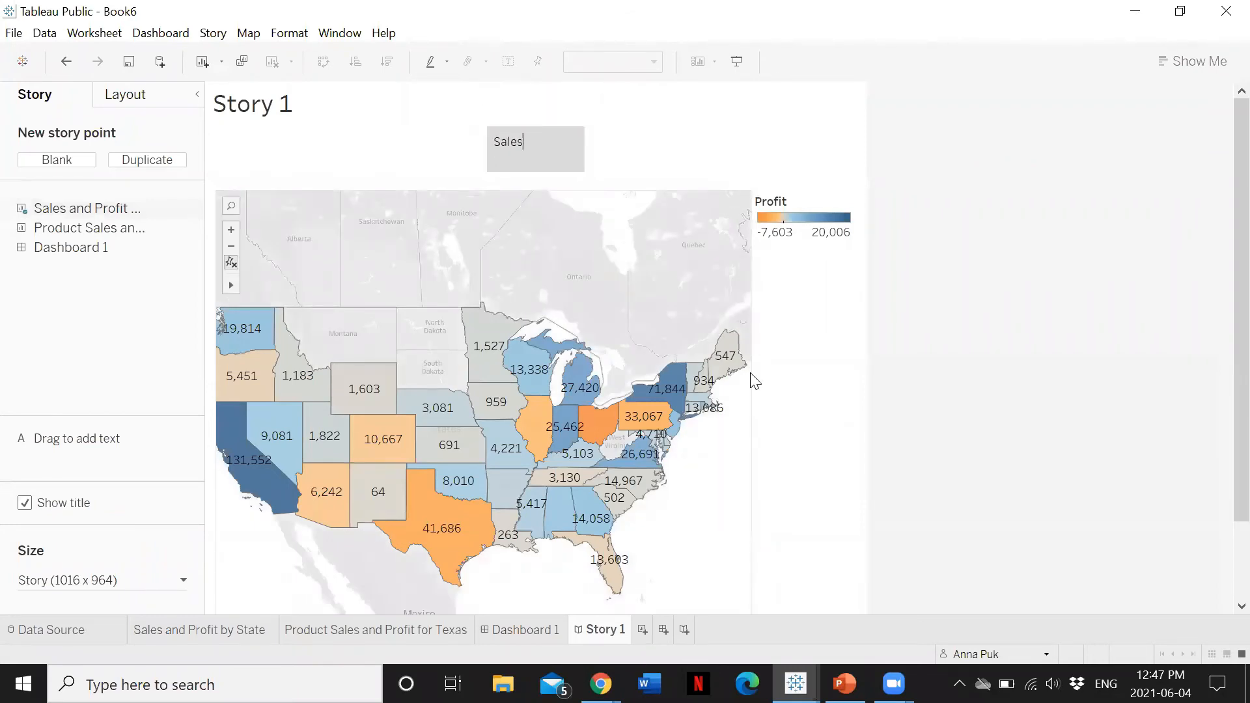
{"action": "type", "text": " and Profit by State"}
{"action": "key", "text": "Return"}
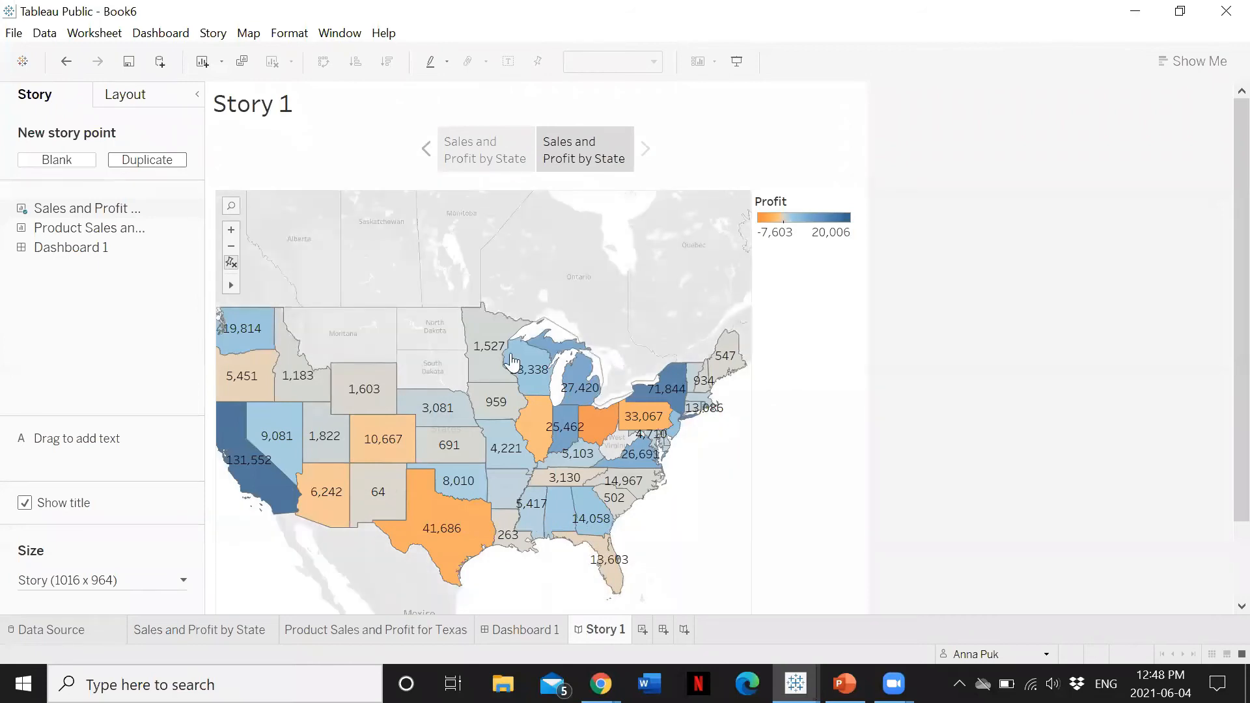
Keep only Texas on the map of the duplicated story point.
{"action": "mouse_move", "coordinate": [454, 519]}
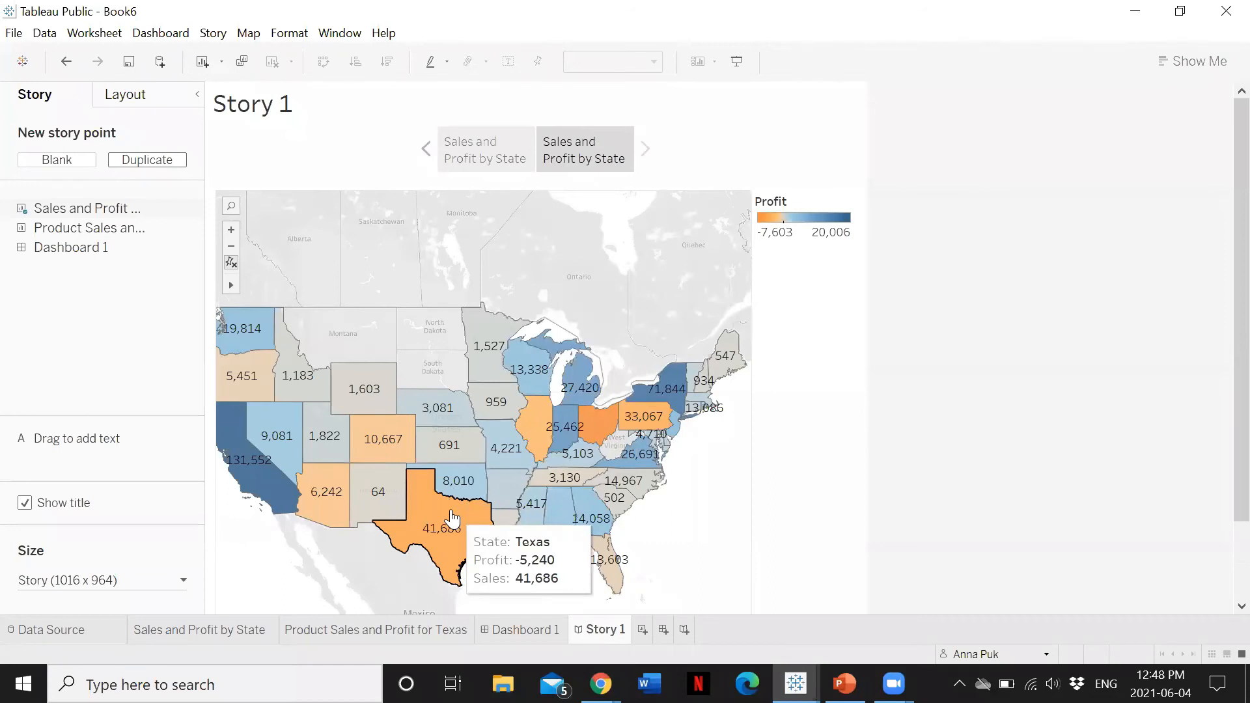
{"action": "left_click", "coordinate": [454, 519]}
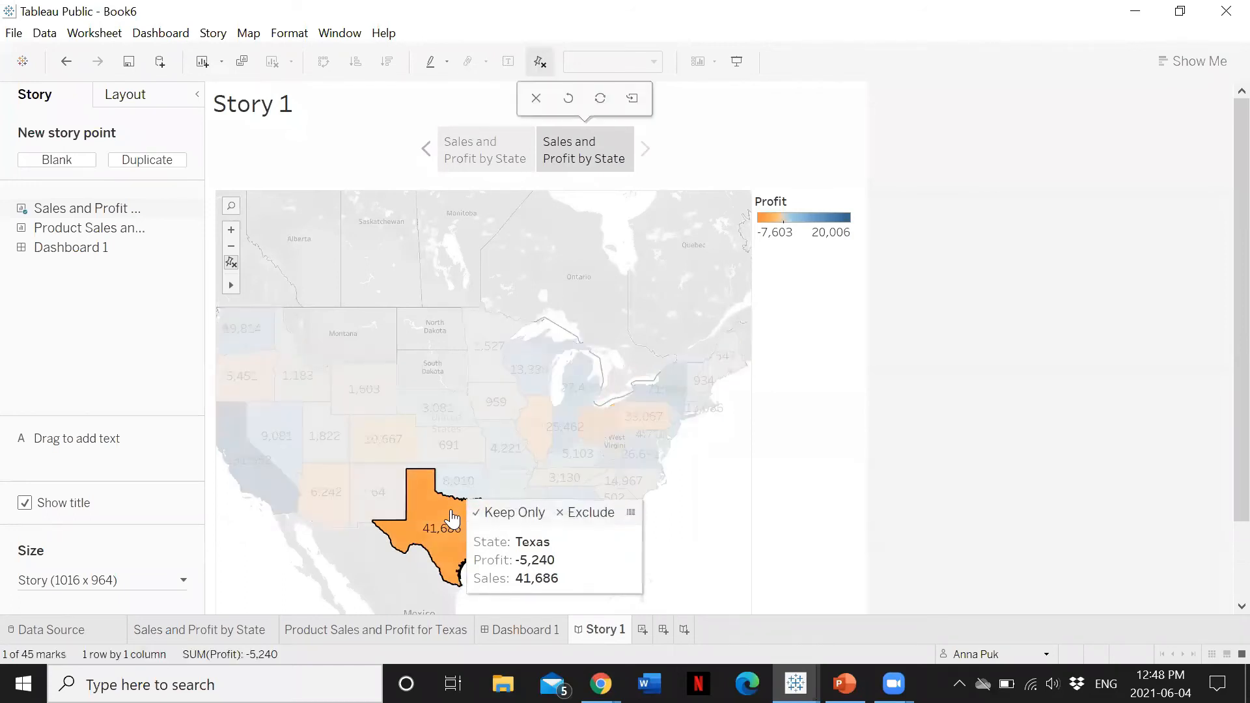
{"action": "left_click", "coordinate": [501, 514]}
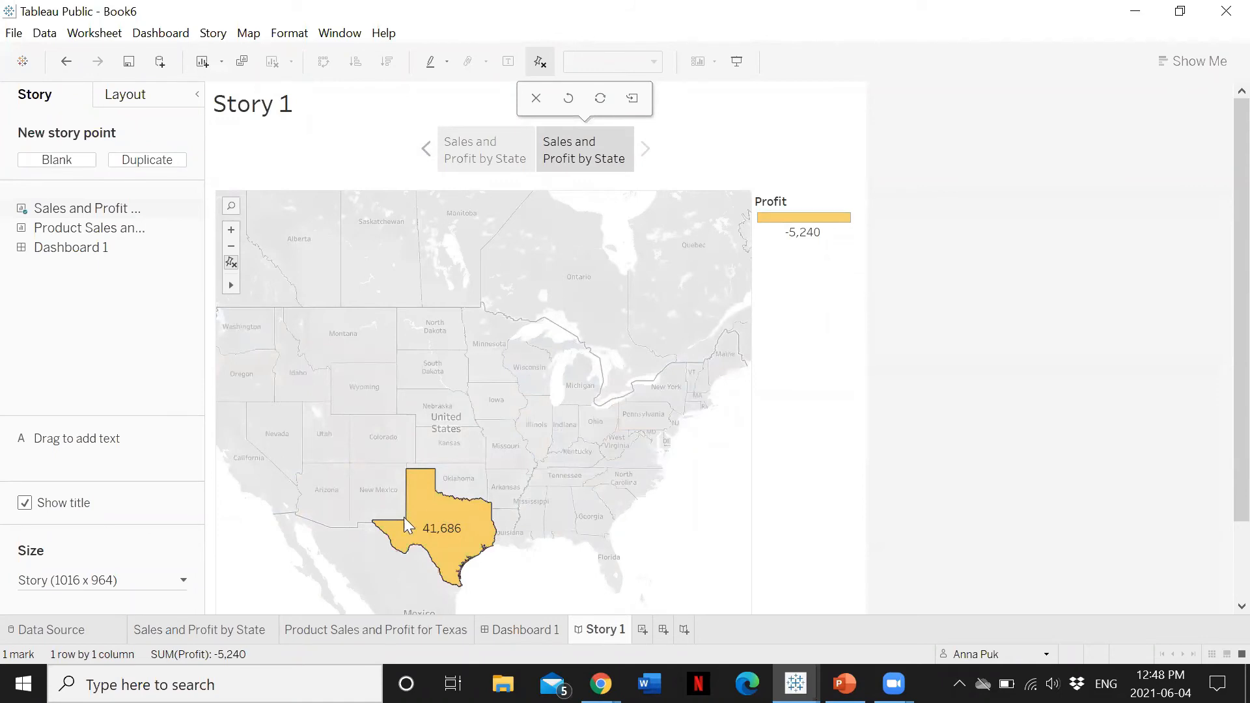
{"action": "mouse_move", "coordinate": [443, 523]}
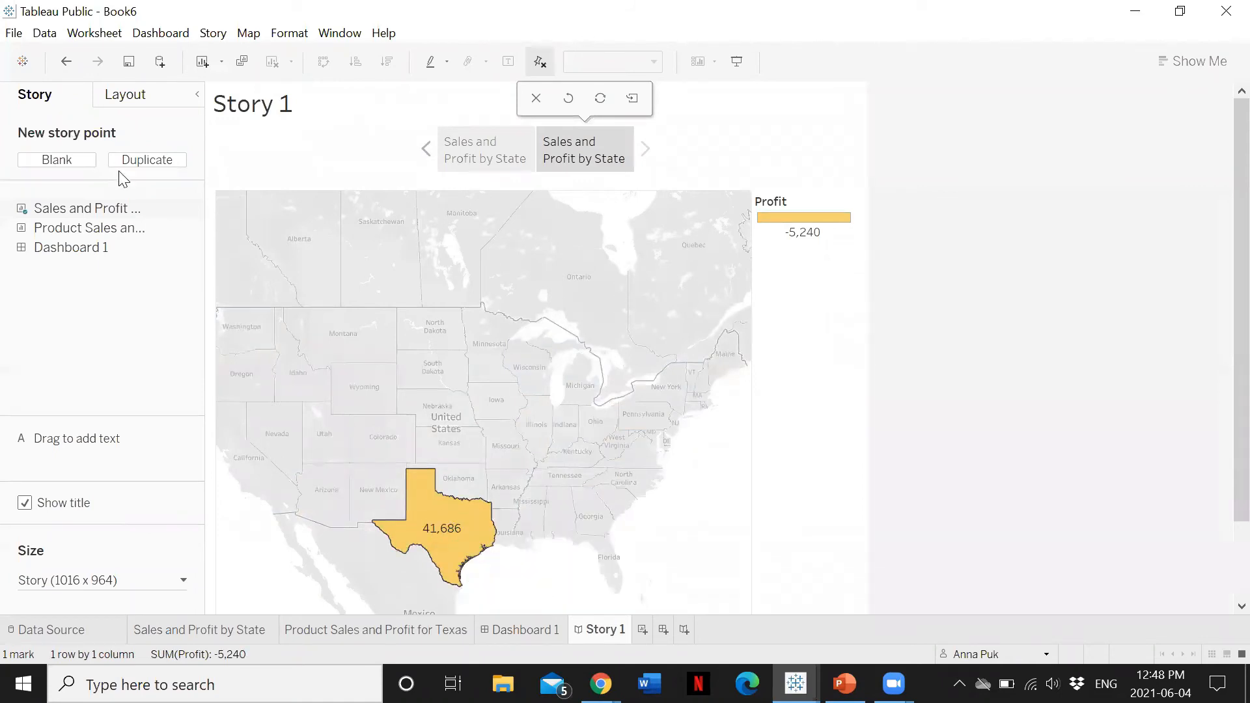
Add a blank third story point and change the second point's caption to "Sales and Profit for Texas".
{"action": "left_click", "coordinate": [73, 162]}
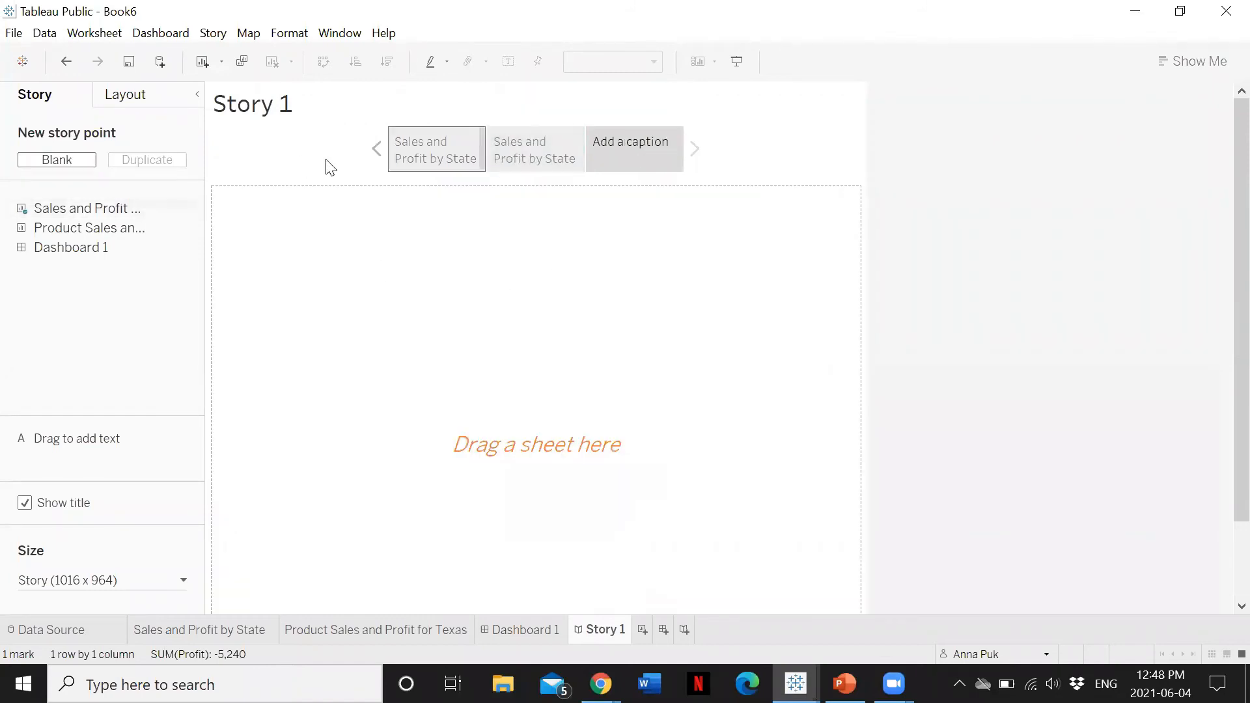
{"action": "left_click", "coordinate": [535, 149]}
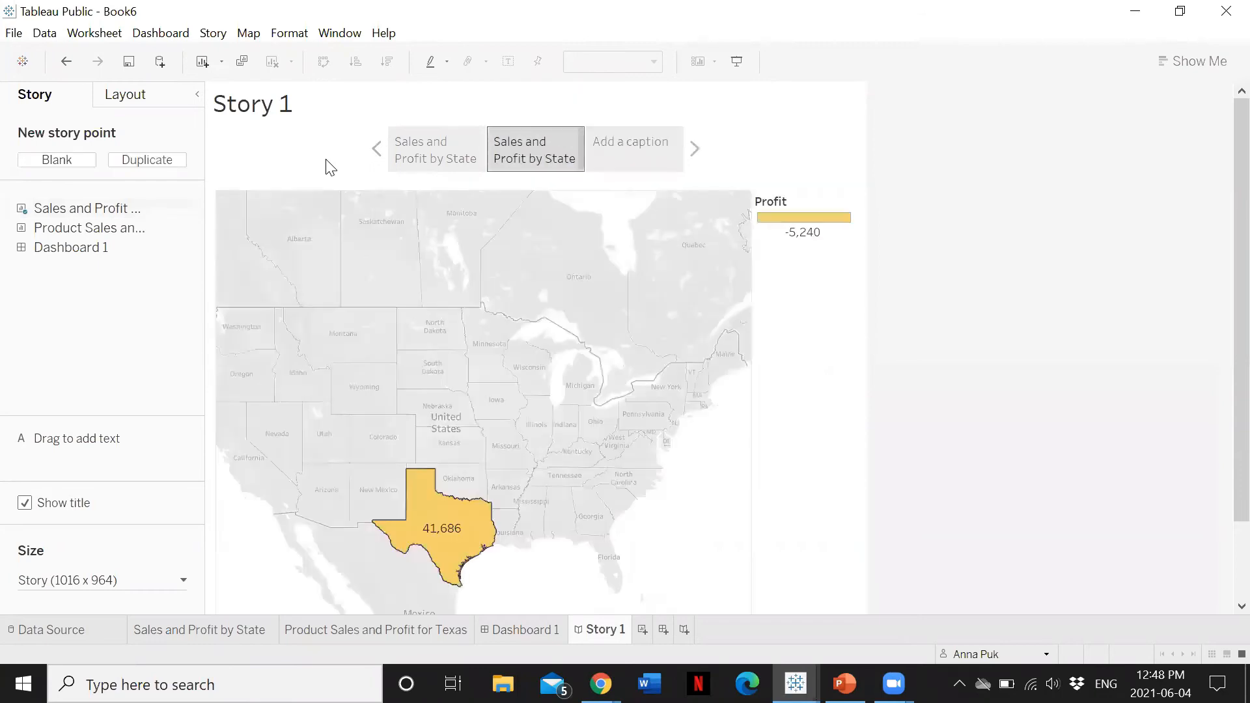
{"action": "double_click", "coordinate": [536, 142]}
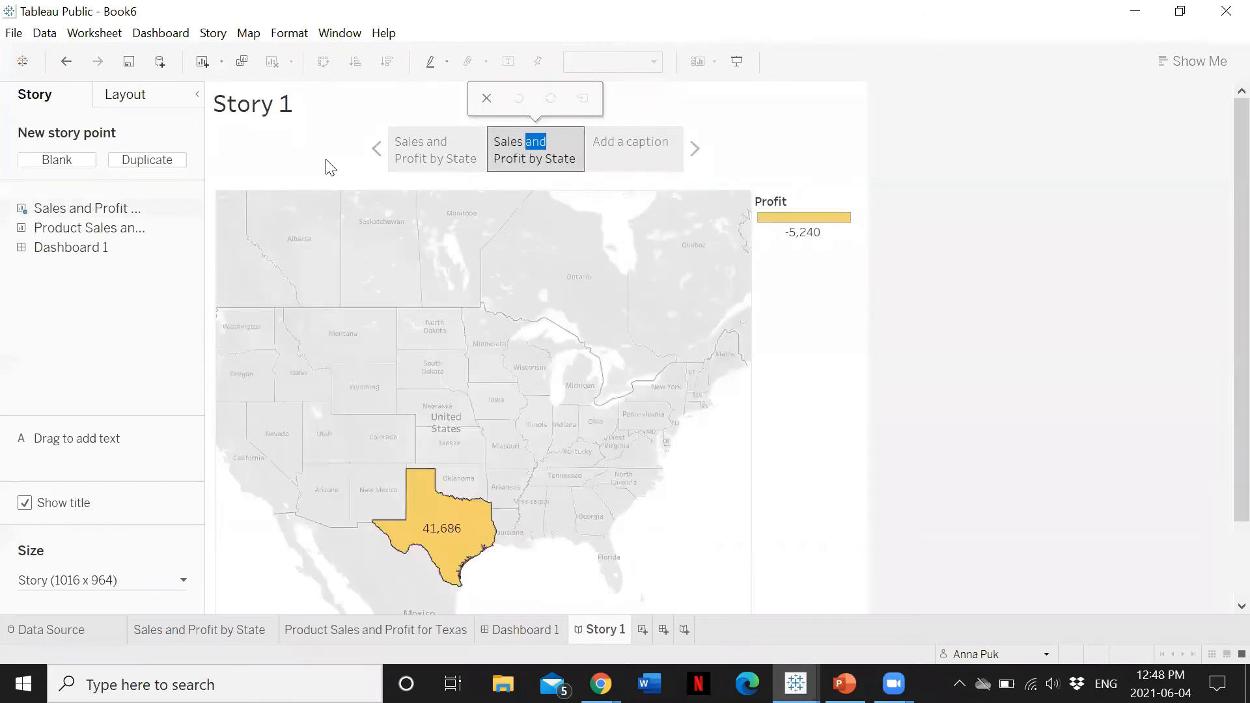
{"action": "double_click", "coordinate": [561, 158]}
{"action": "key", "text": "BackSpace"}
{"action": "key", "text": "BackSpace"}
{"action": "key", "text": "BackSpace"}
{"action": "key", "text": "BackSpace"}
{"action": "type", "text": "for Texas"}
{"action": "key", "text": "Return"}
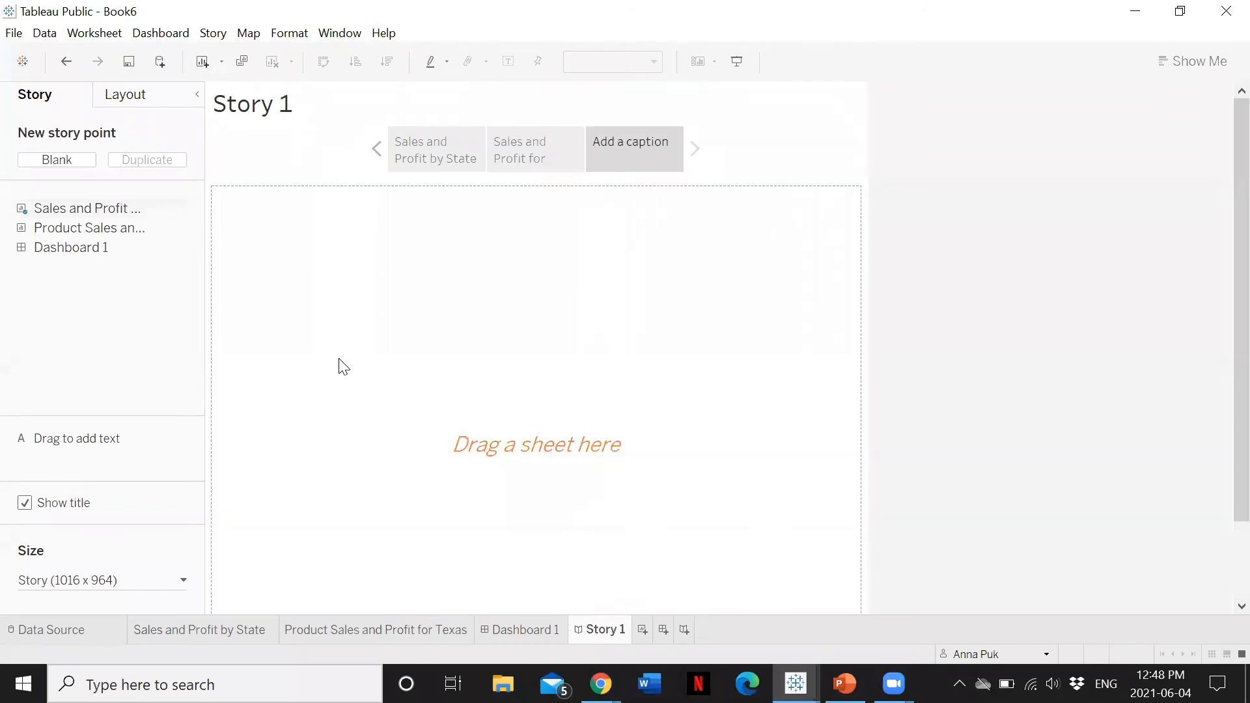
Place the Product Sales and Profit for Texas chart in the blank third story point.
{"action": "mouse_move", "coordinate": [92, 235]}
{"action": "left_click_drag", "start_coordinate": [92, 235], "coordinate": [312, 242]}
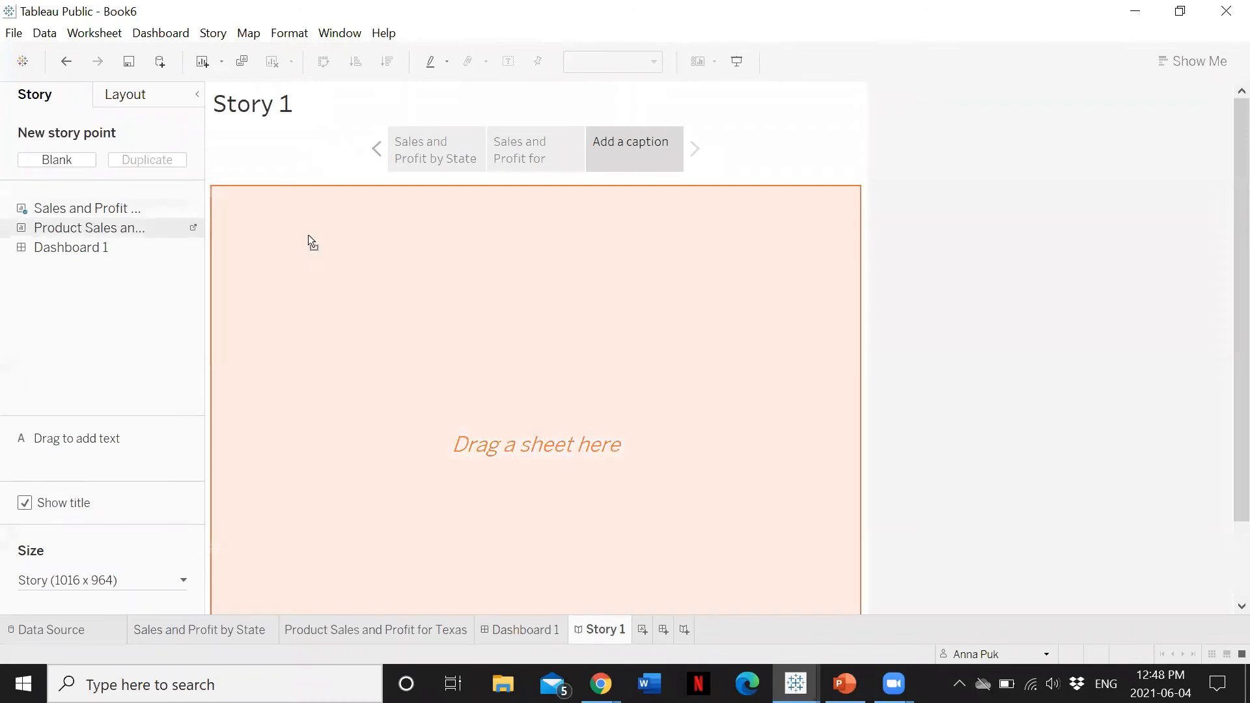
{"action": "left_click_drag", "start_coordinate": [437, 276], "coordinate": [437, 276]}
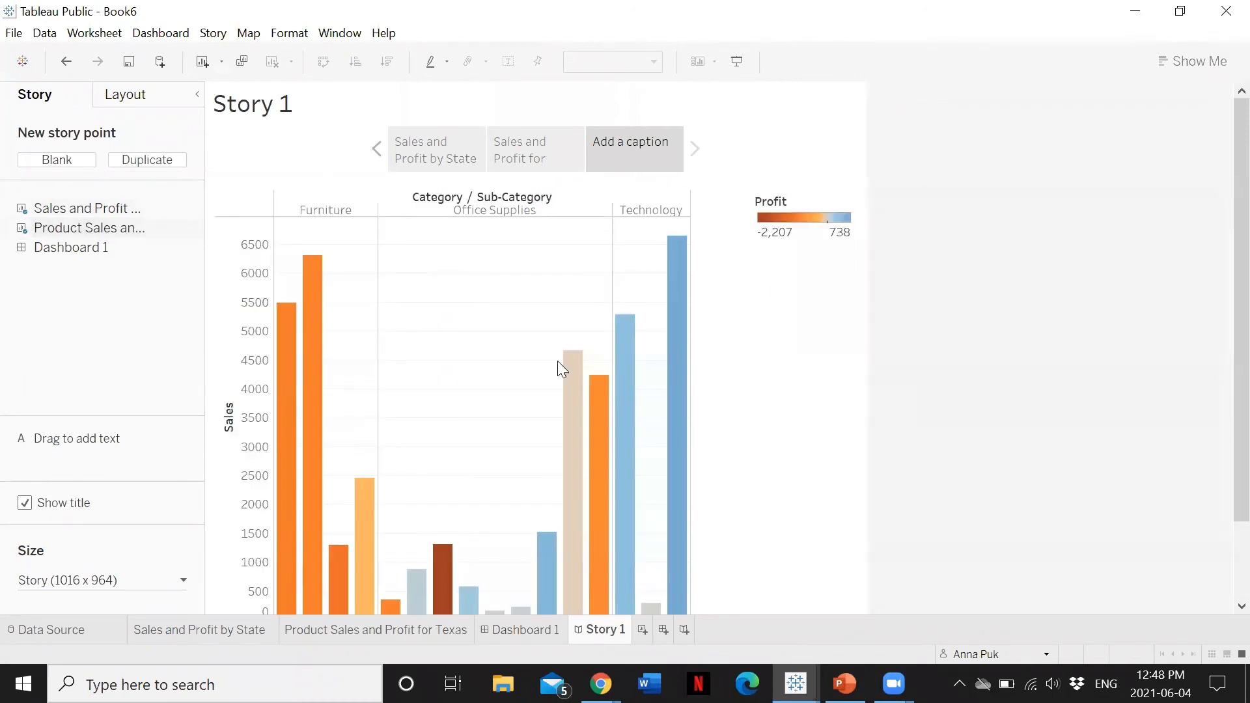
Caption the third story point "Product Sales an PRofit for Texas".
{"action": "left_click", "coordinate": [609, 143]}
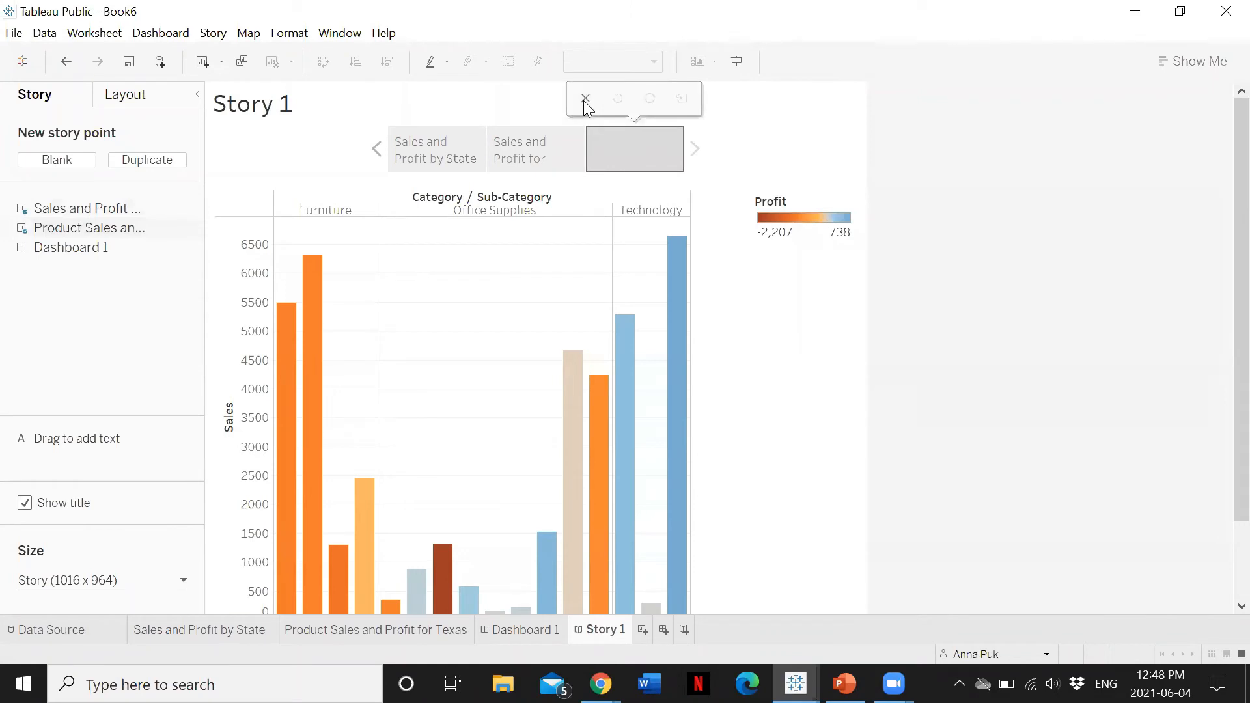
{"action": "type", "text": "Product"}
{"action": "type", "text": " Sales an PRo"}
{"action": "type", "text": "fit for Tex"}
{"action": "type", "text": "as"}
{"action": "key", "text": "Return"}
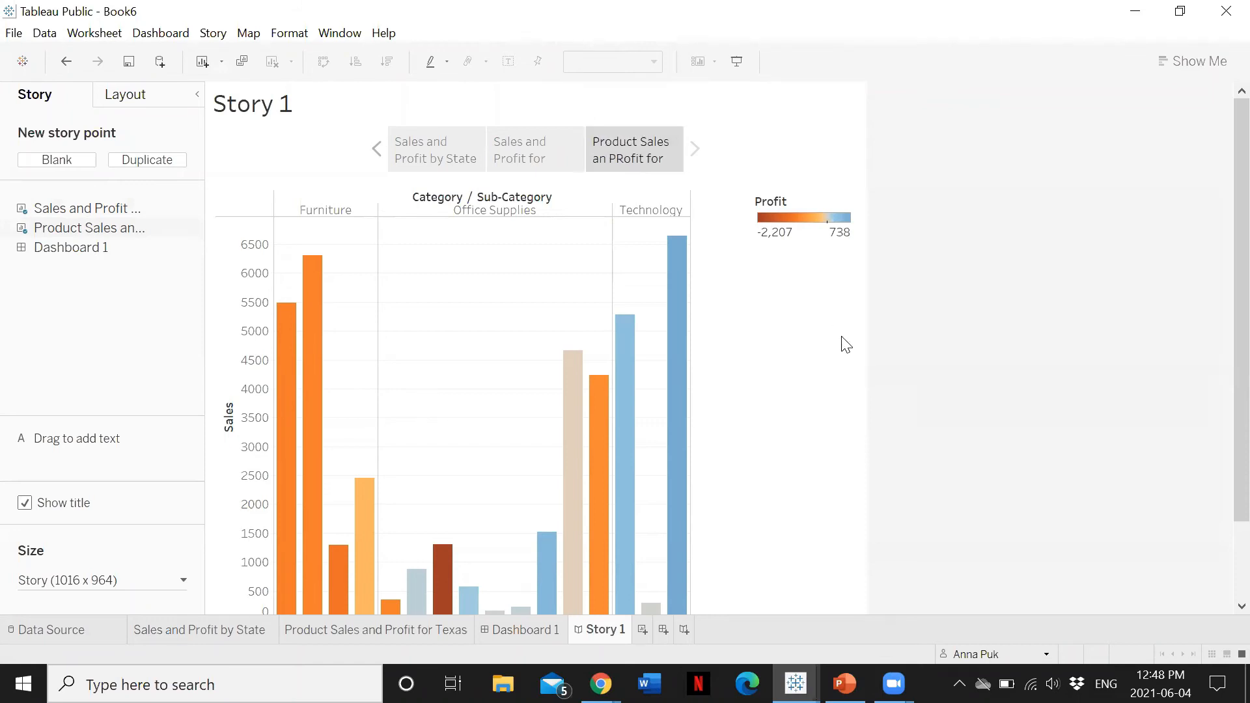
Replace the story's title with "Product Sales and Profit Analysis".
{"action": "double_click", "coordinate": [253, 106]}
{"action": "left_click_drag", "start_coordinate": [560, 287], "coordinate": [387, 286]}
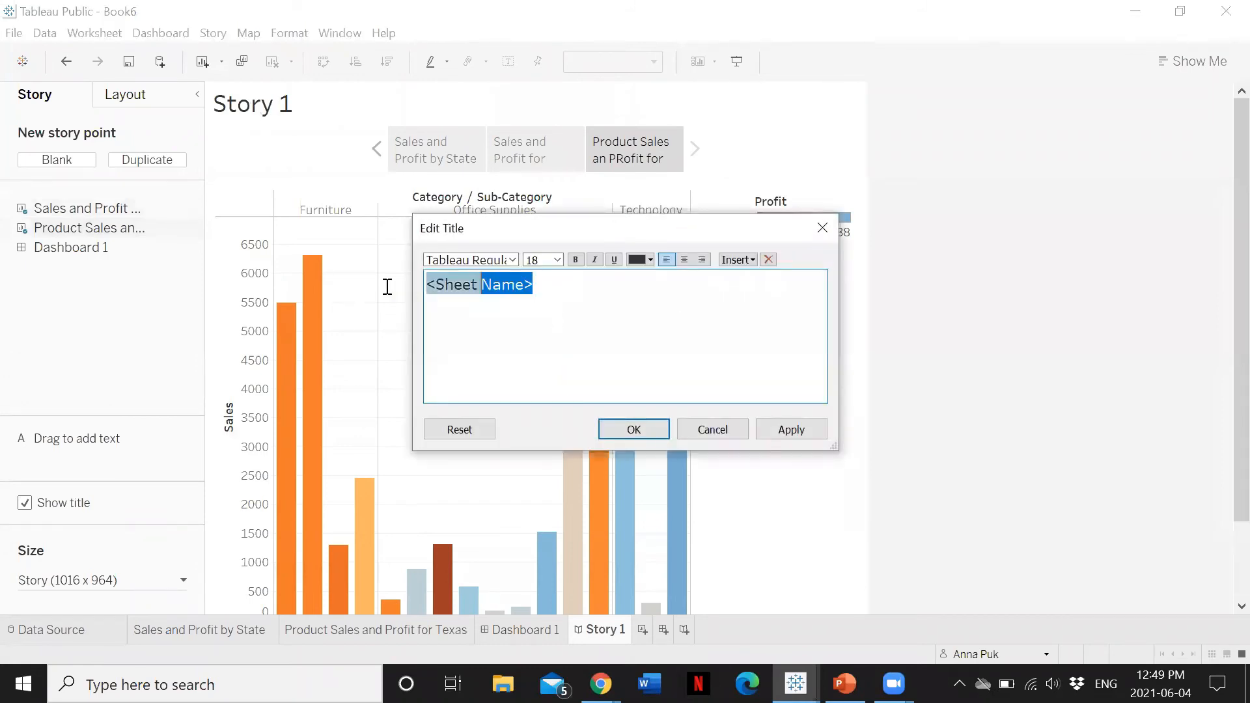
{"action": "type", "text": "P"}
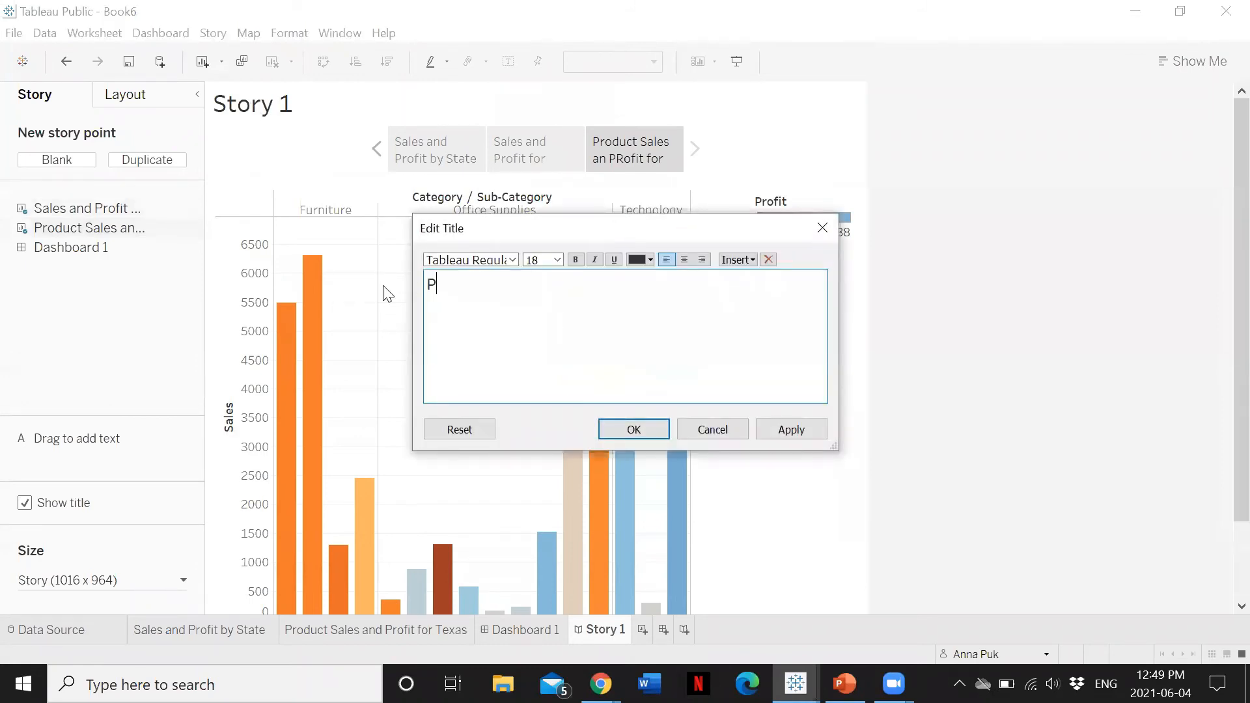
{"action": "type", "text": "roduct Sales and"}
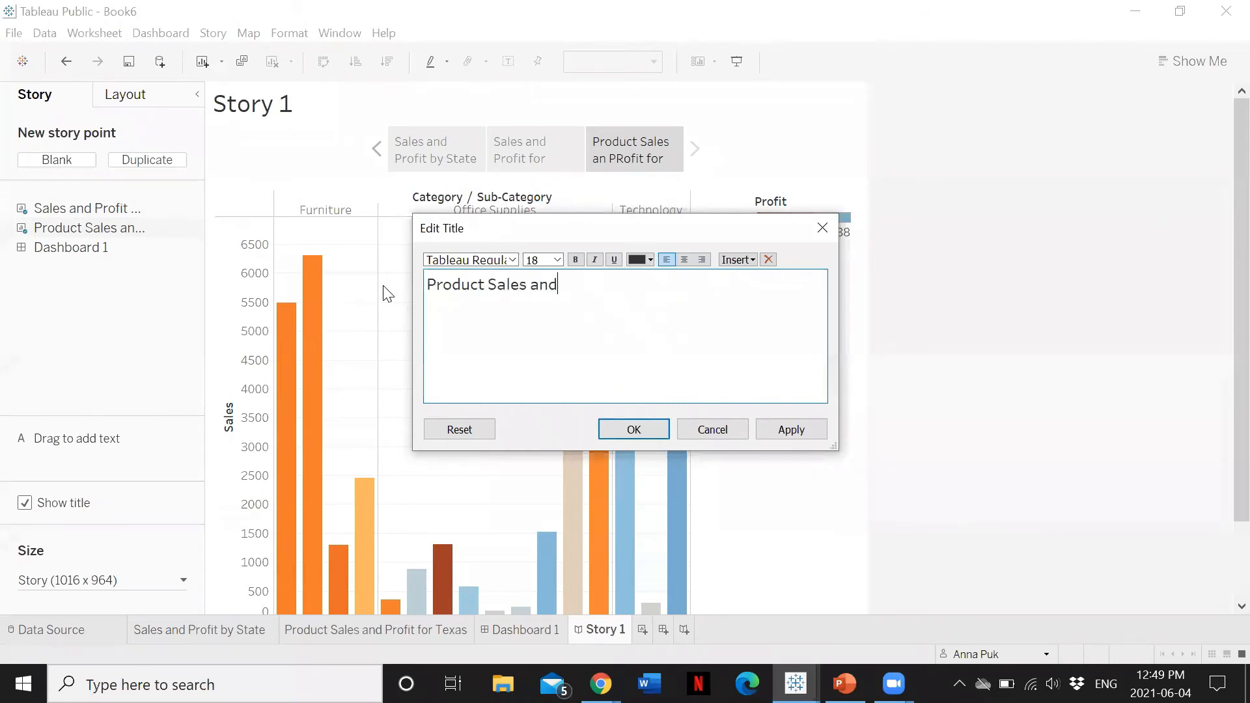
{"action": "type", "text": " Profit Analysis"}
Format the story title as bold, centered, blue text and apply the change.
{"action": "triple_click", "coordinate": [557, 284]}
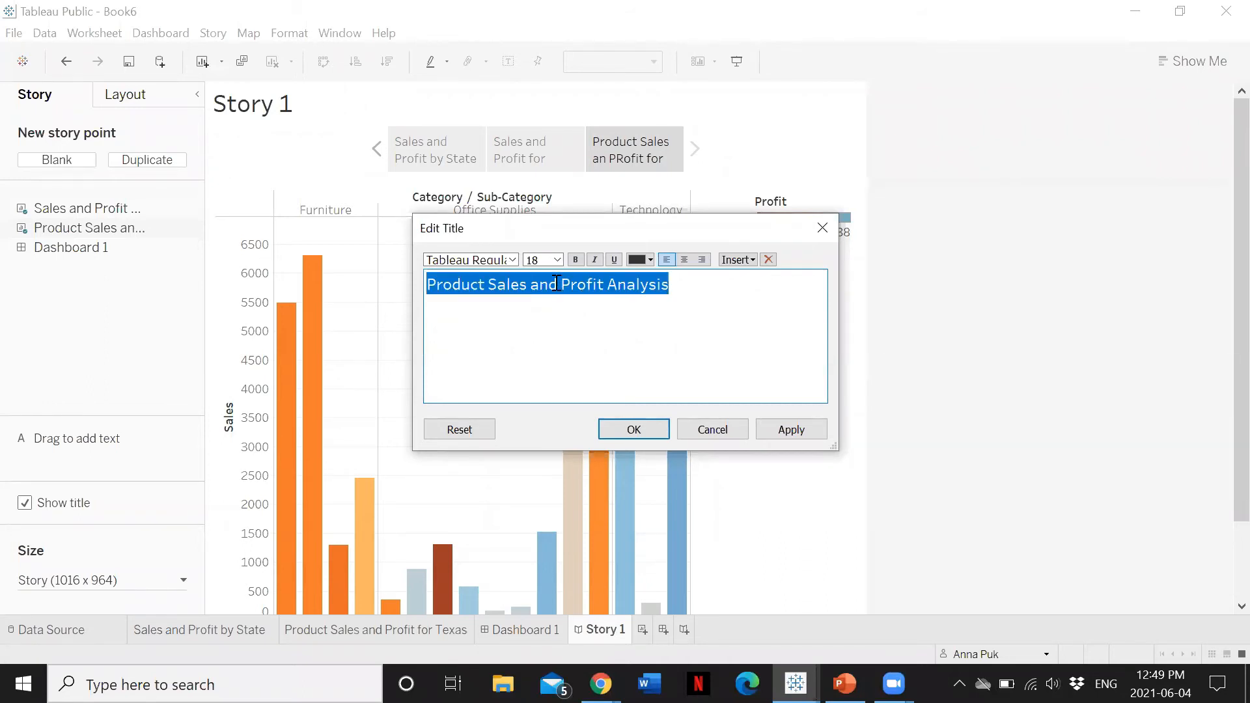
{"action": "left_click", "coordinate": [575, 260]}
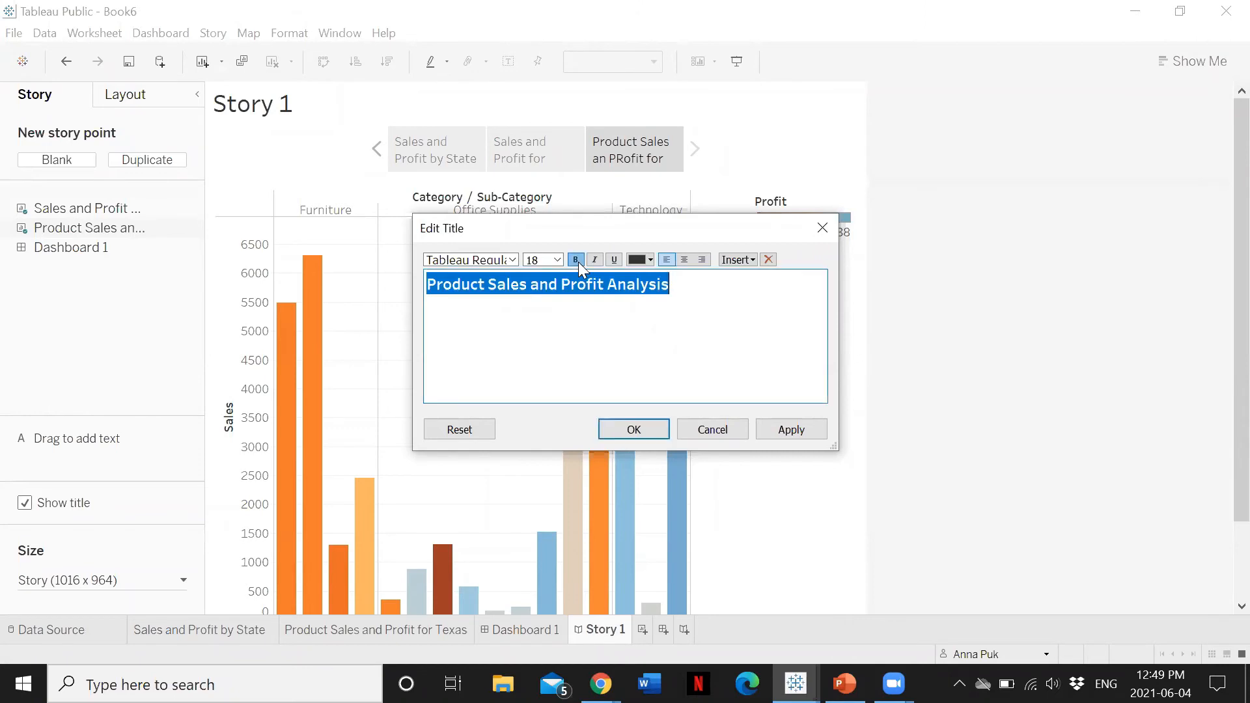
{"action": "left_click", "coordinate": [679, 261]}
{"action": "left_click", "coordinate": [650, 260]}
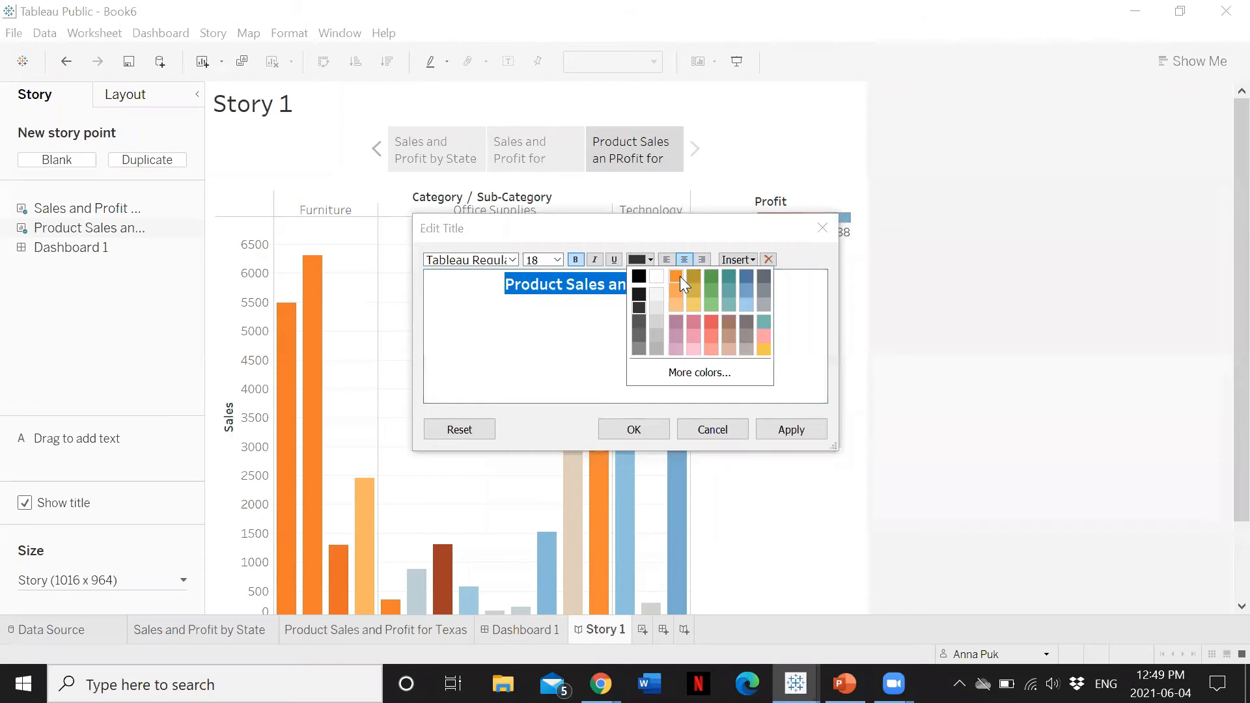
{"action": "left_click", "coordinate": [745, 276]}
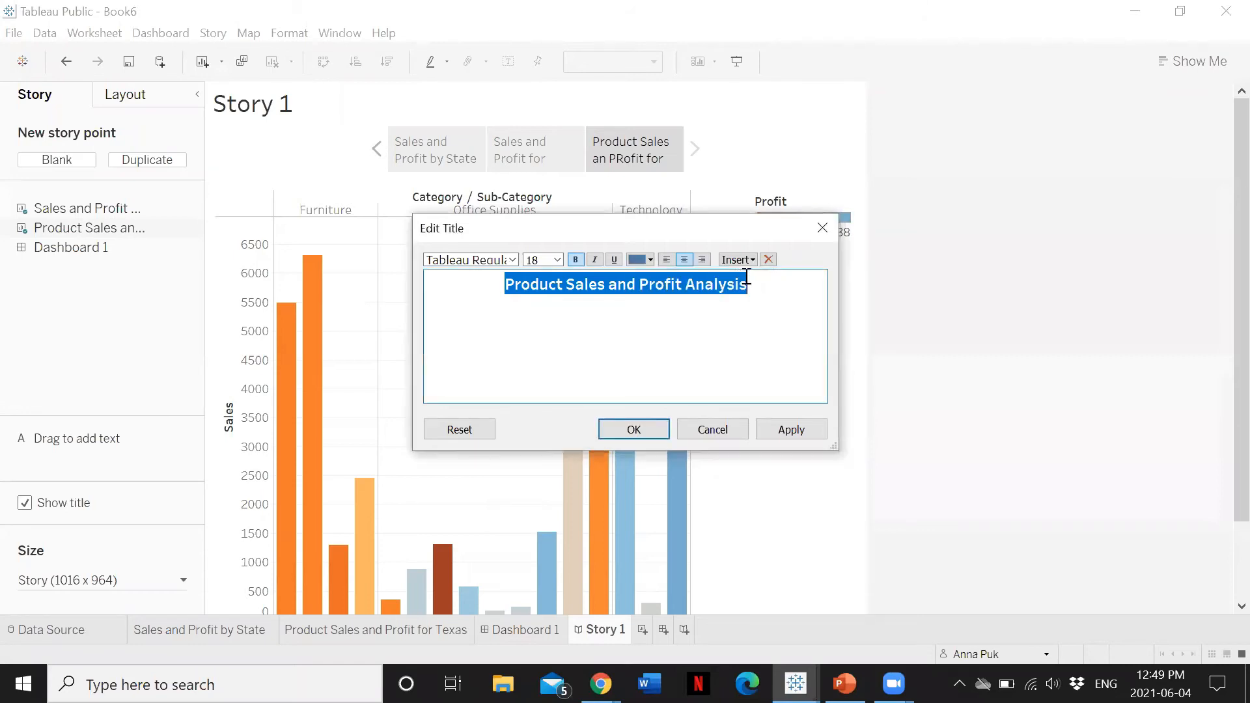
{"action": "left_click", "coordinate": [637, 431]}
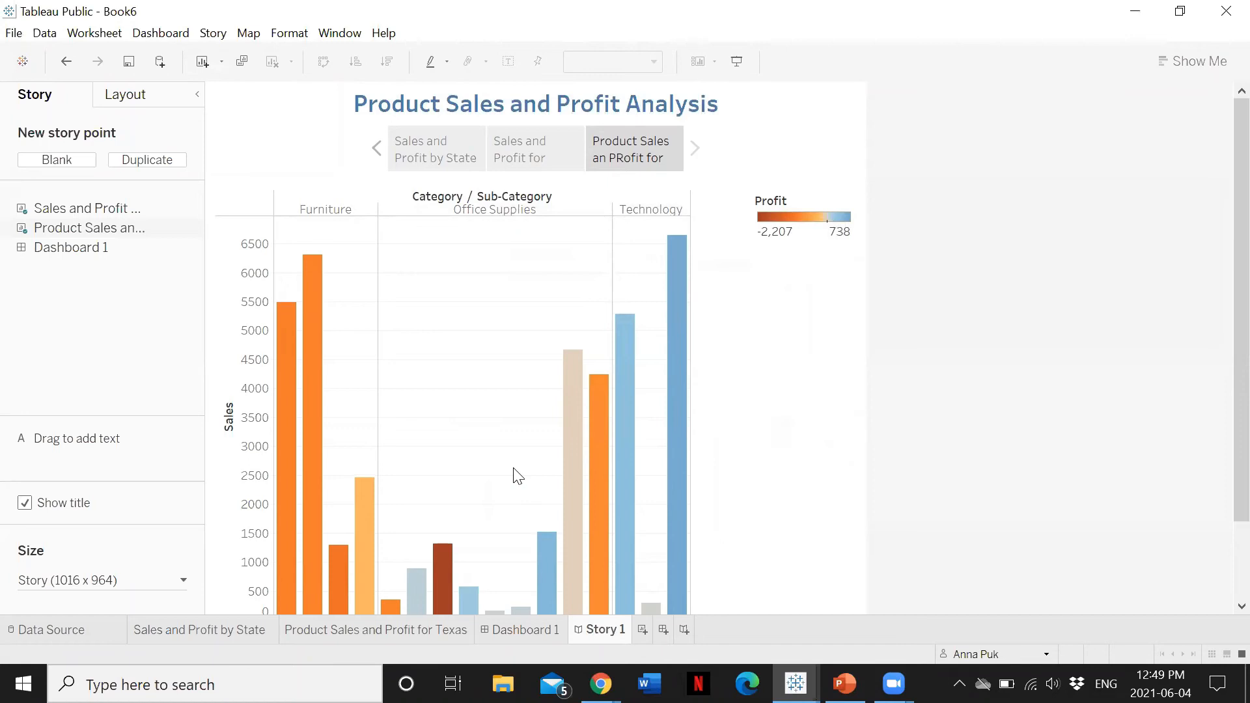
Review the story points, from the state map through the Texas map to the Texas product chart's bar details.
{"action": "left_click", "coordinate": [377, 149]}
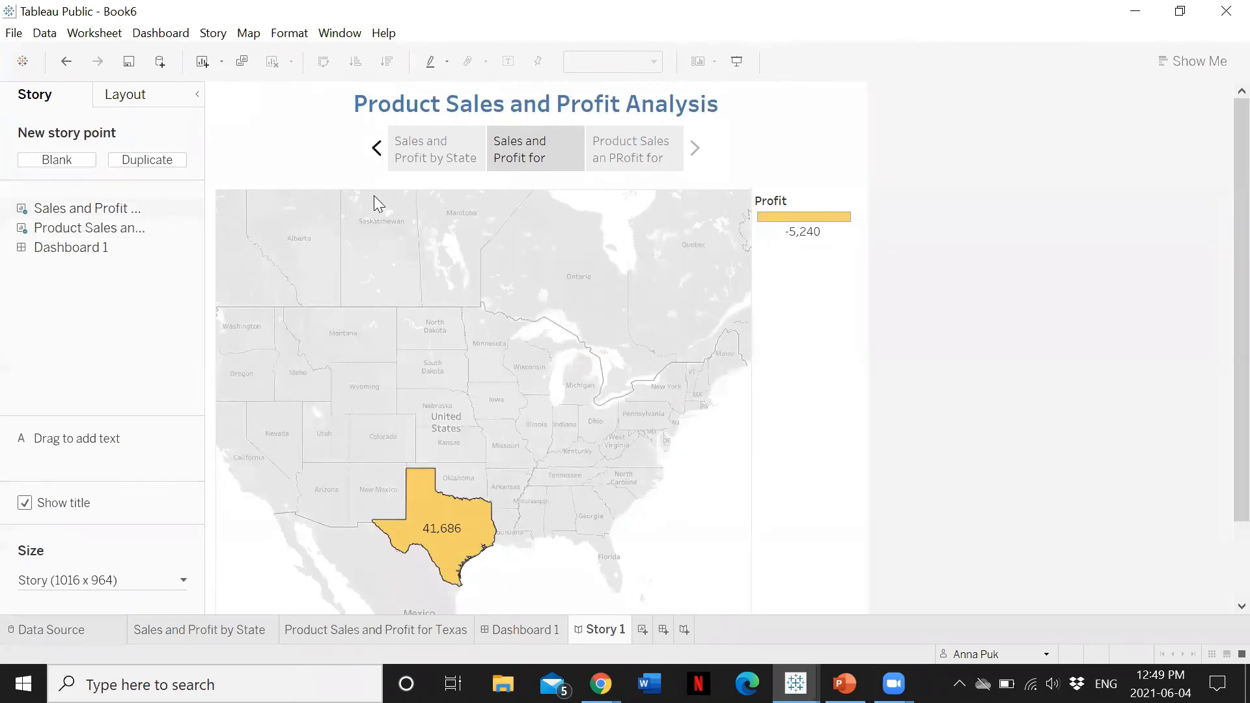
{"action": "left_click", "coordinate": [377, 148]}
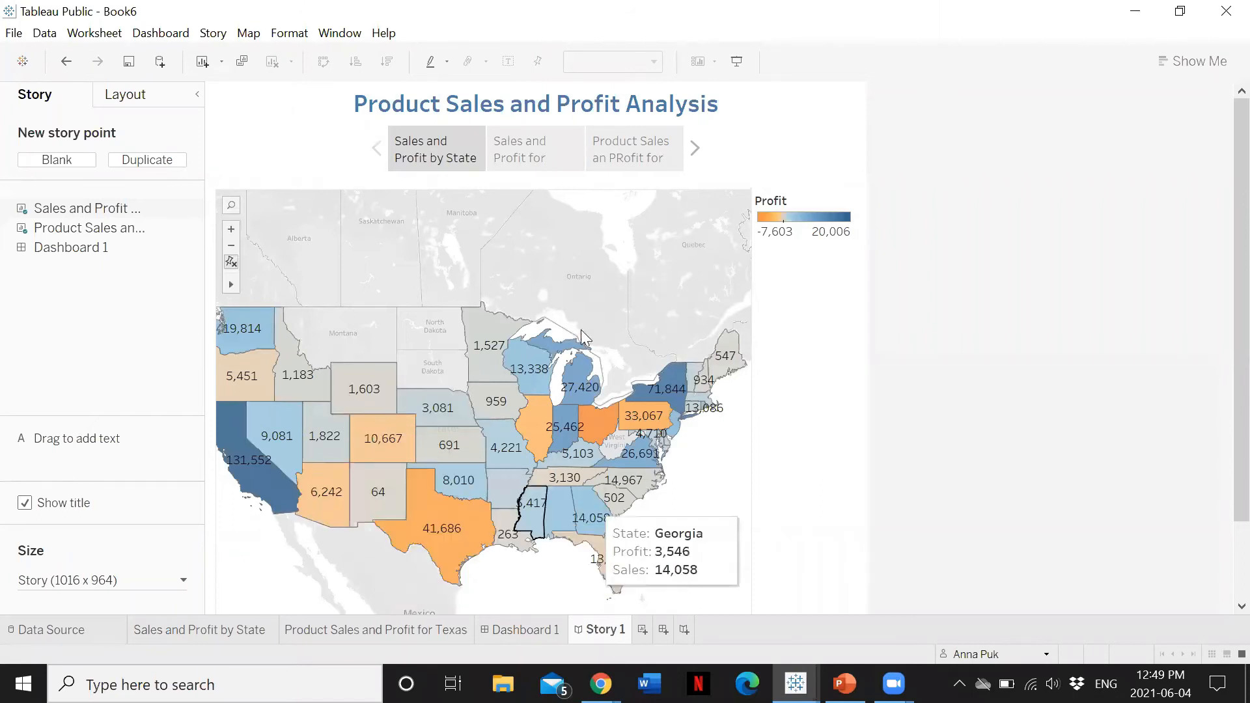
{"action": "left_click", "coordinate": [535, 149]}
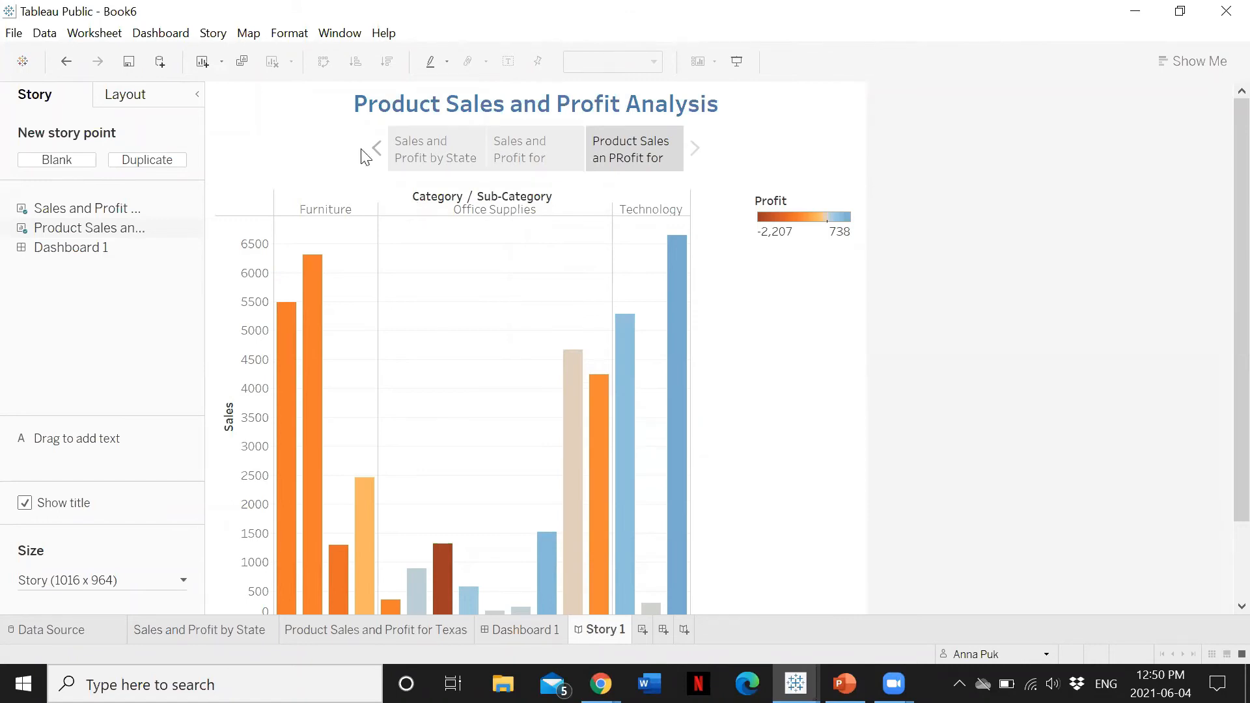
{"action": "mouse_move", "coordinate": [564, 466]}
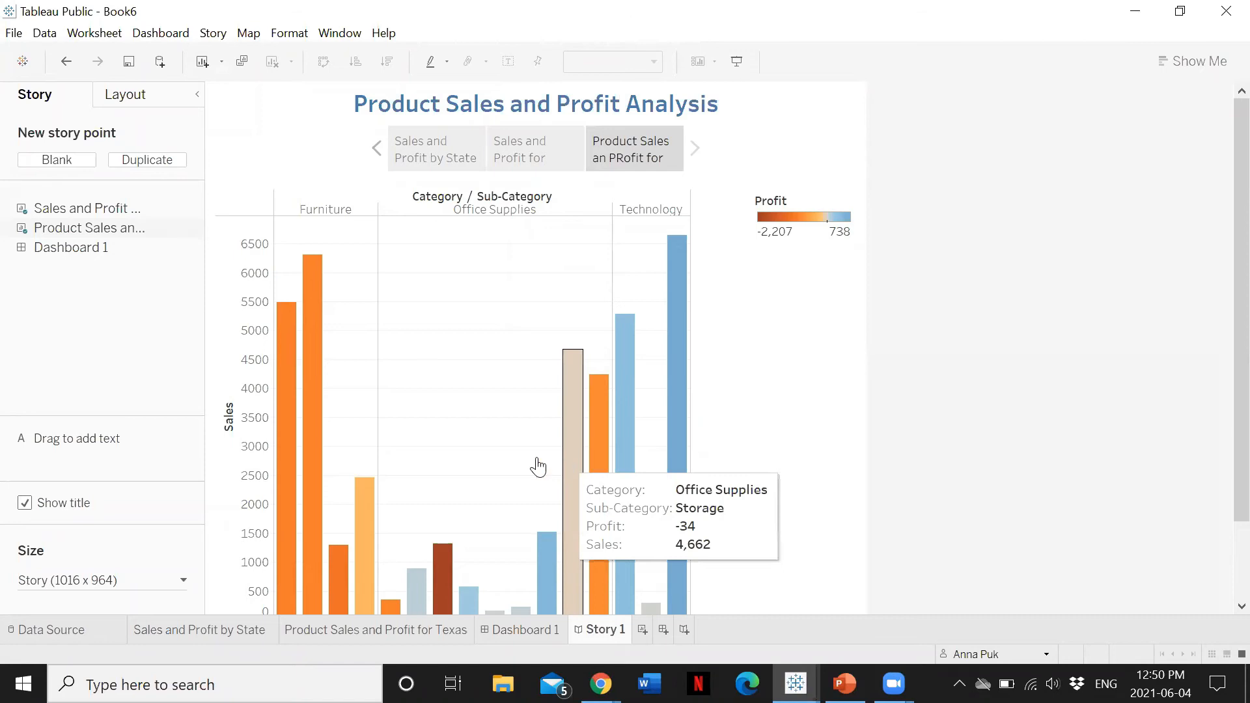
{"action": "mouse_move", "coordinate": [306, 503]}
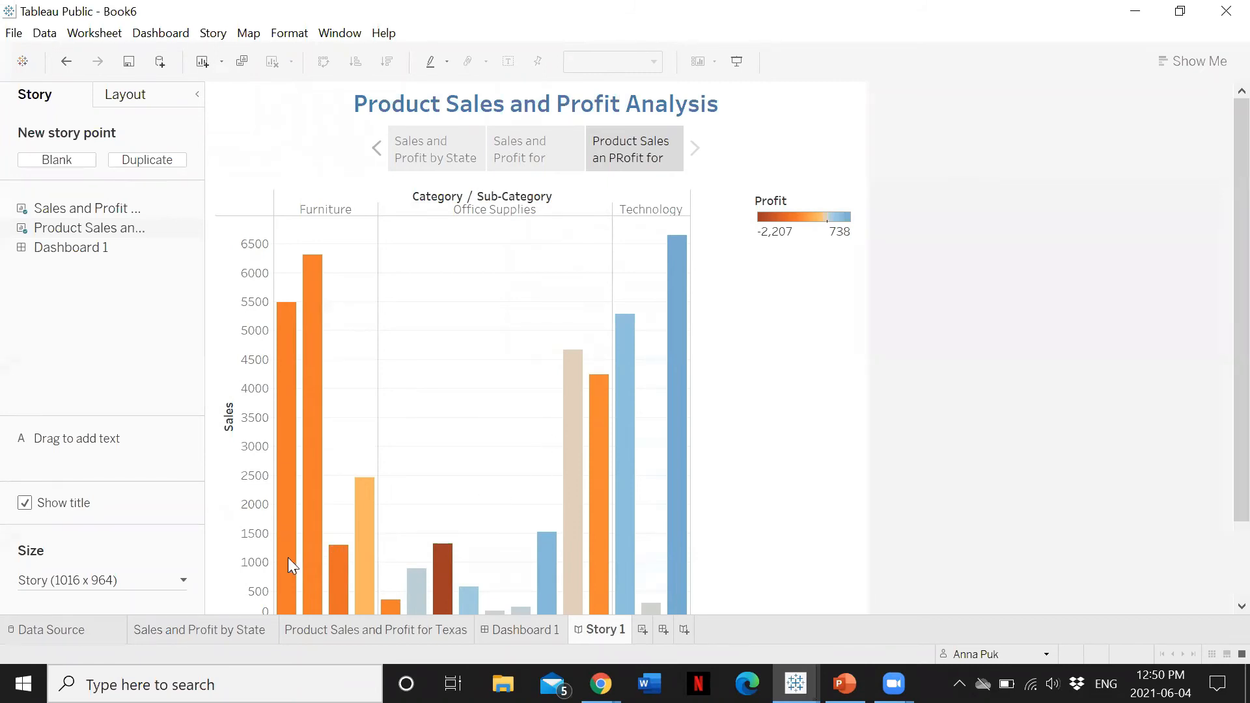
Review the worksheets and Dashboard 1, then view the full Texas product chart in Story 1.
{"action": "left_click", "coordinate": [212, 629]}
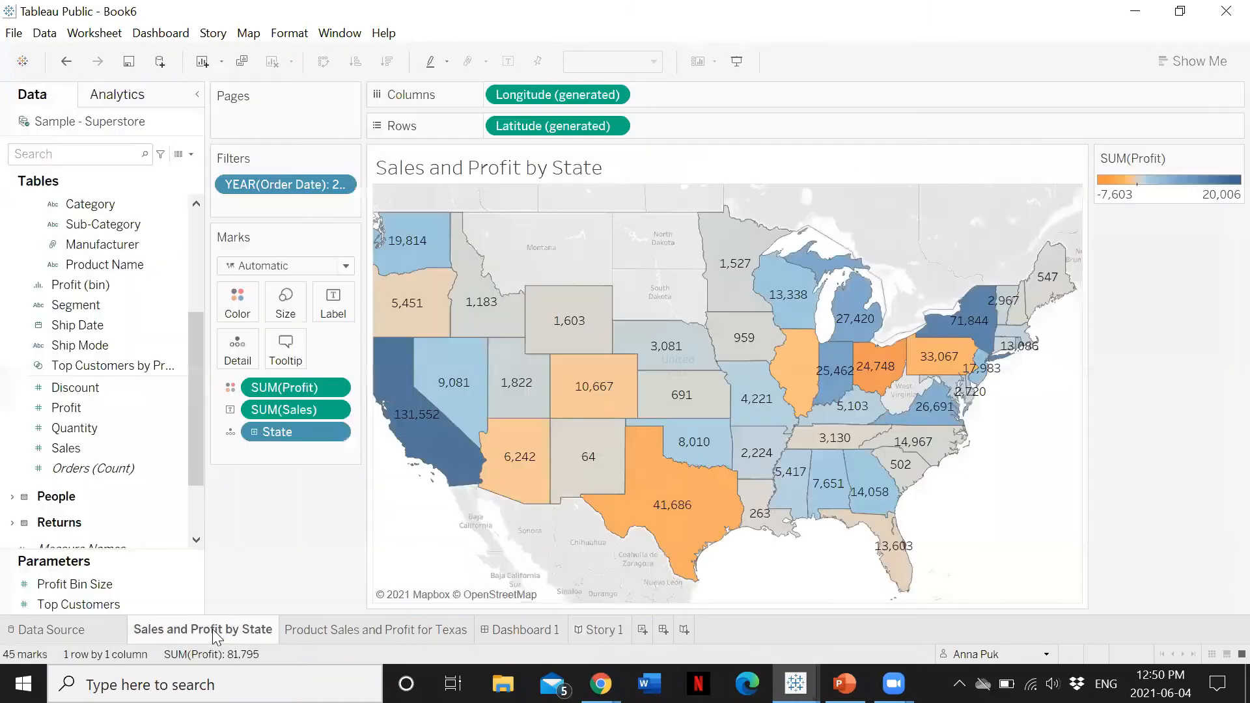
{"action": "left_click", "coordinate": [336, 629]}
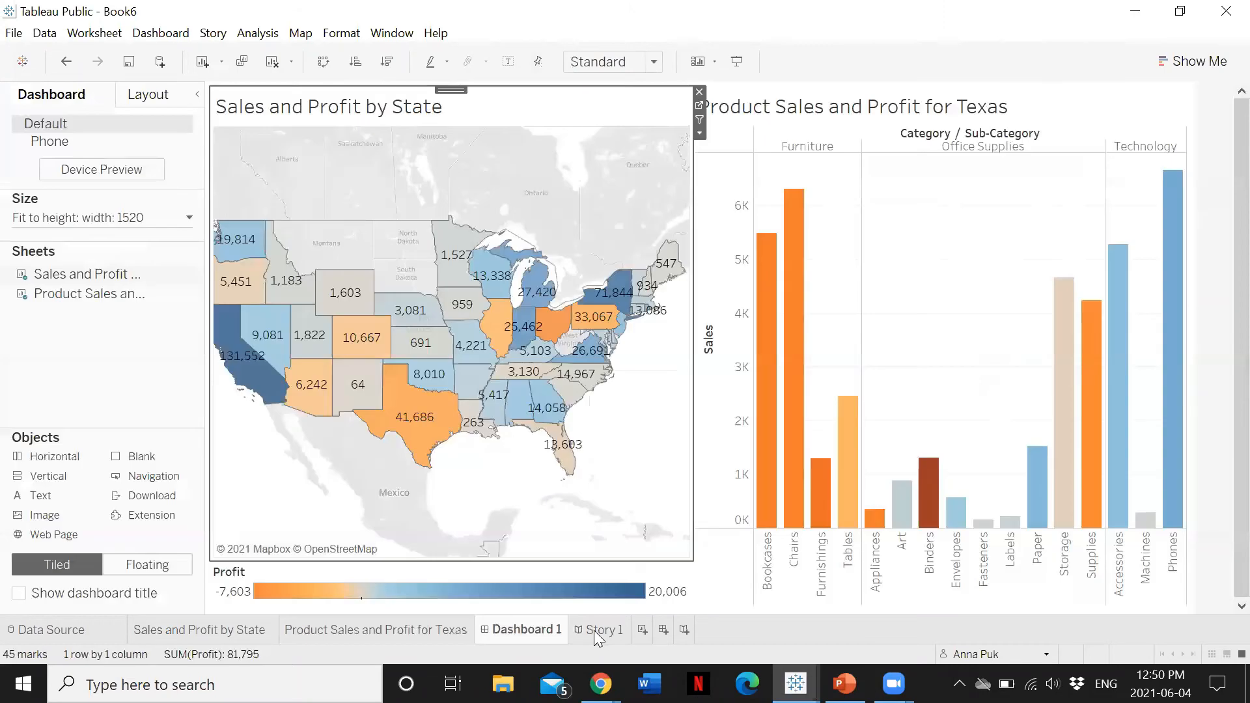
{"action": "left_click", "coordinate": [594, 631]}
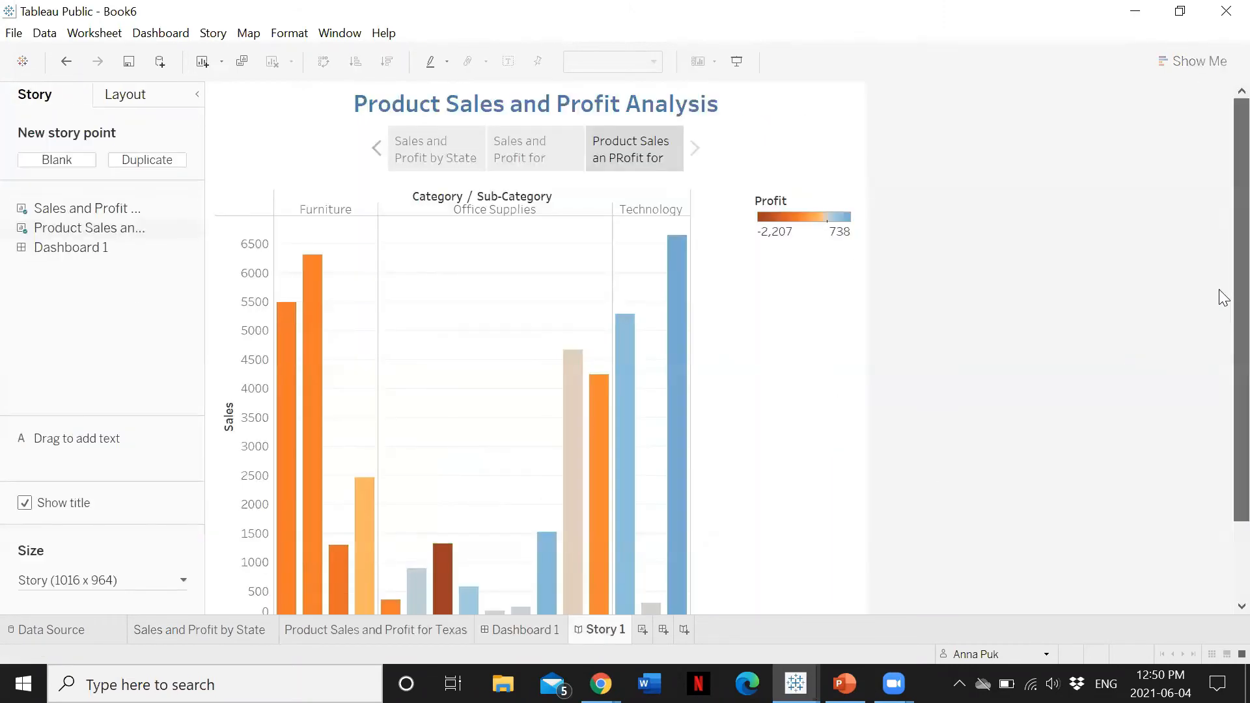
{"action": "scroll", "coordinate": [1220, 300], "scroll_direction": "down", "scroll_amount": 3}
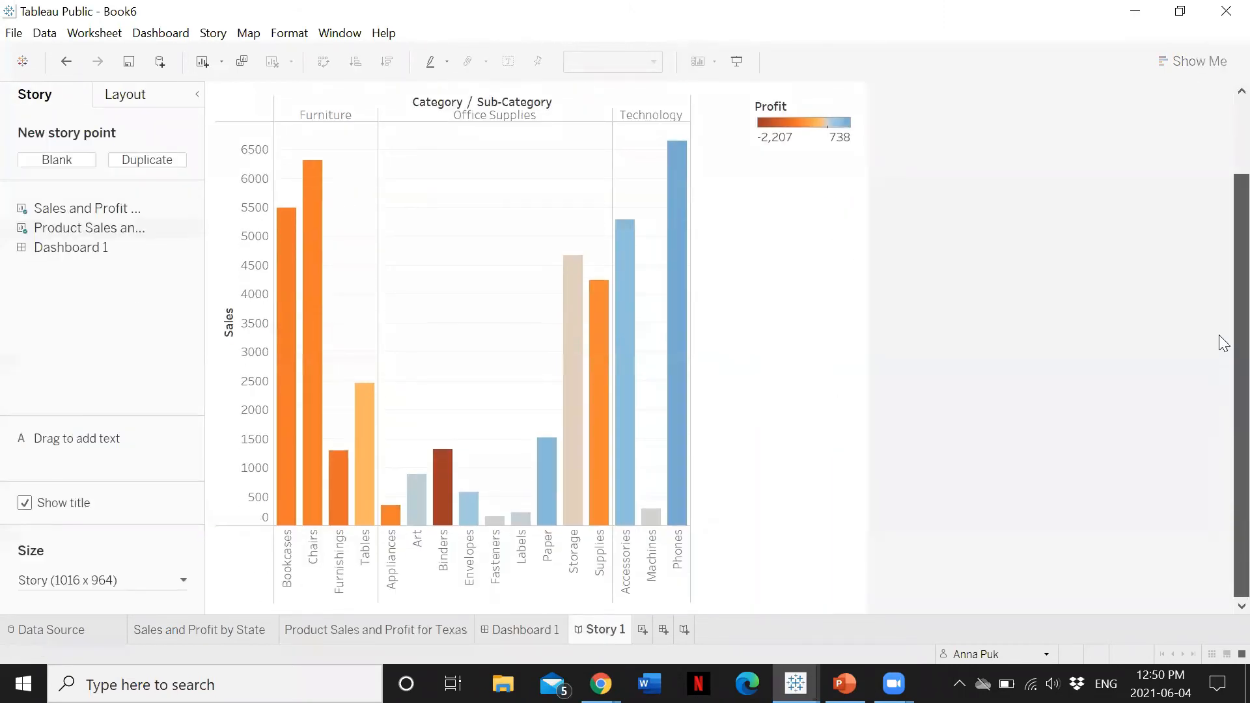
{"action": "scroll", "coordinate": [1221, 326], "scroll_direction": "up", "scroll_amount": 3}
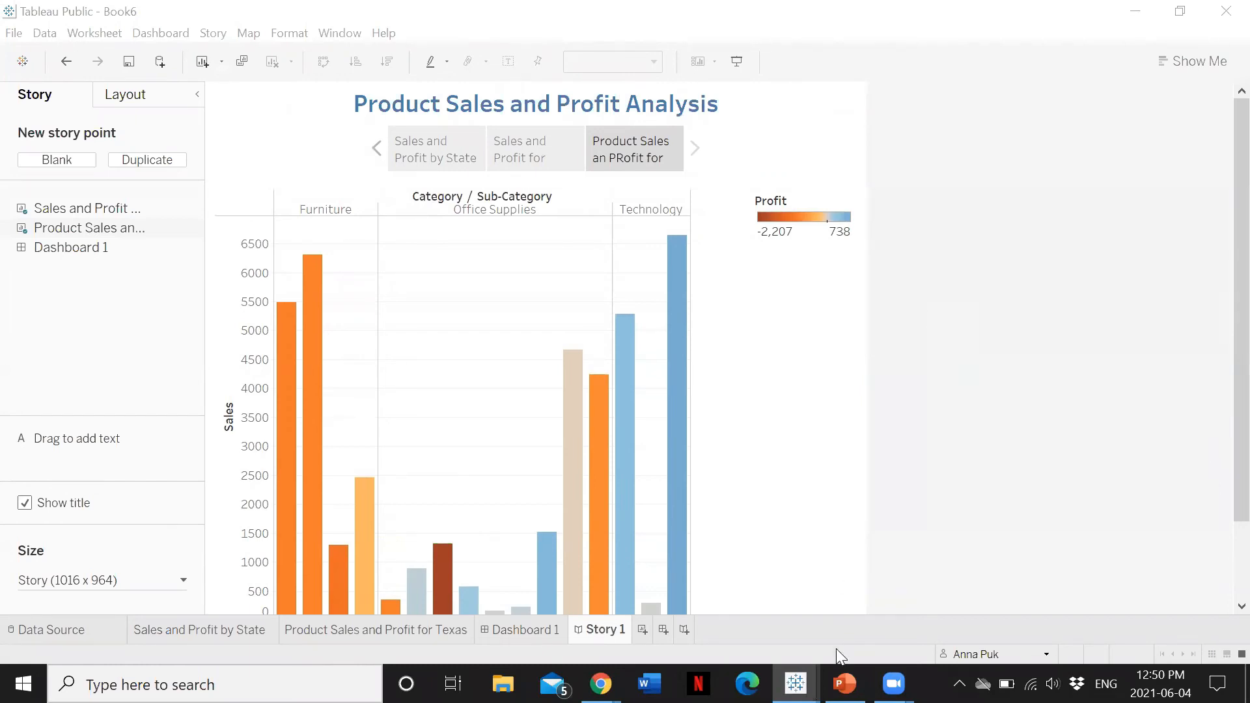
Switch to the PowerPoint presentation's demo slide and return to the Book6 workbook in Tableau Public.
{"action": "mouse_move", "coordinate": [845, 683]}
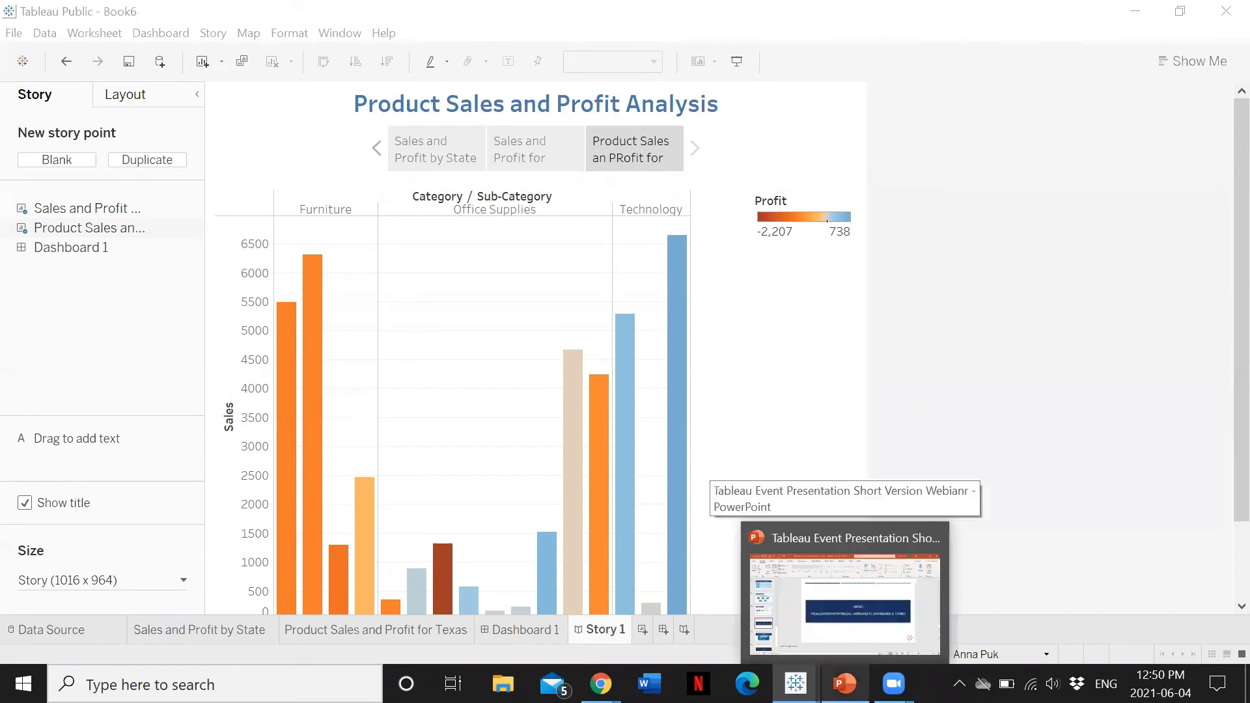
{"action": "left_click", "coordinate": [845, 603]}
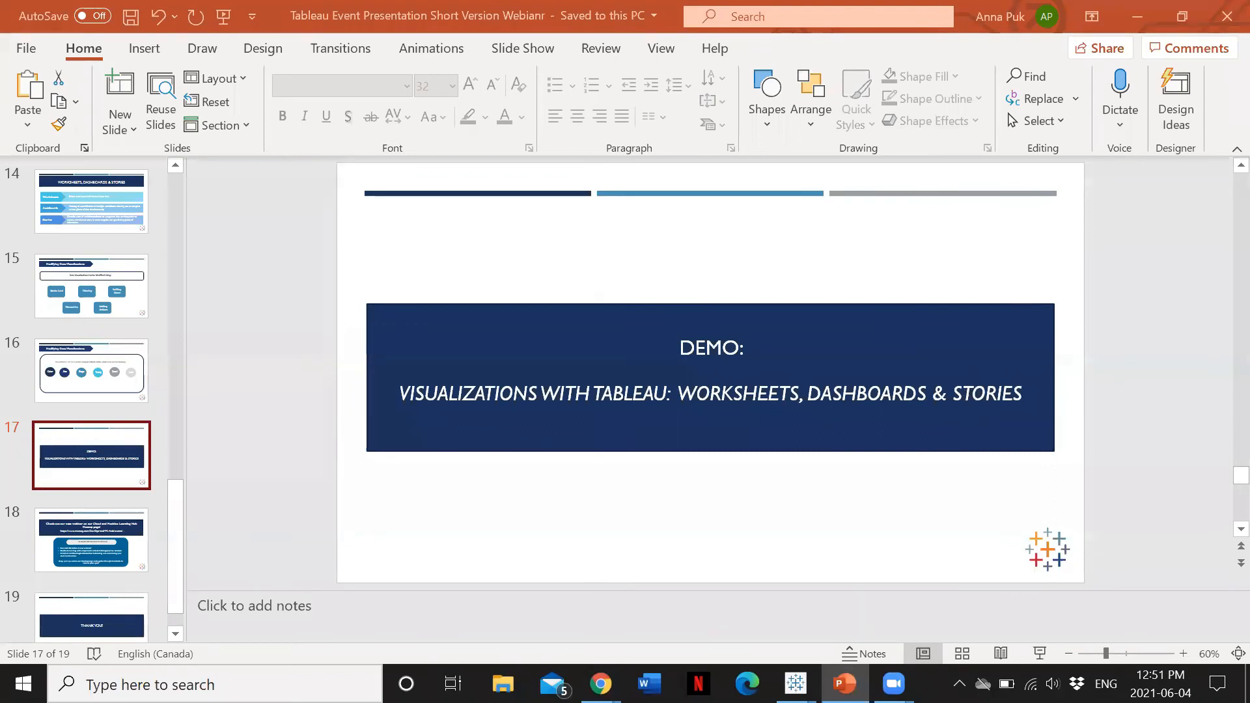
{"action": "mouse_move", "coordinate": [845, 684]}
{"action": "mouse_move", "coordinate": [795, 684]}
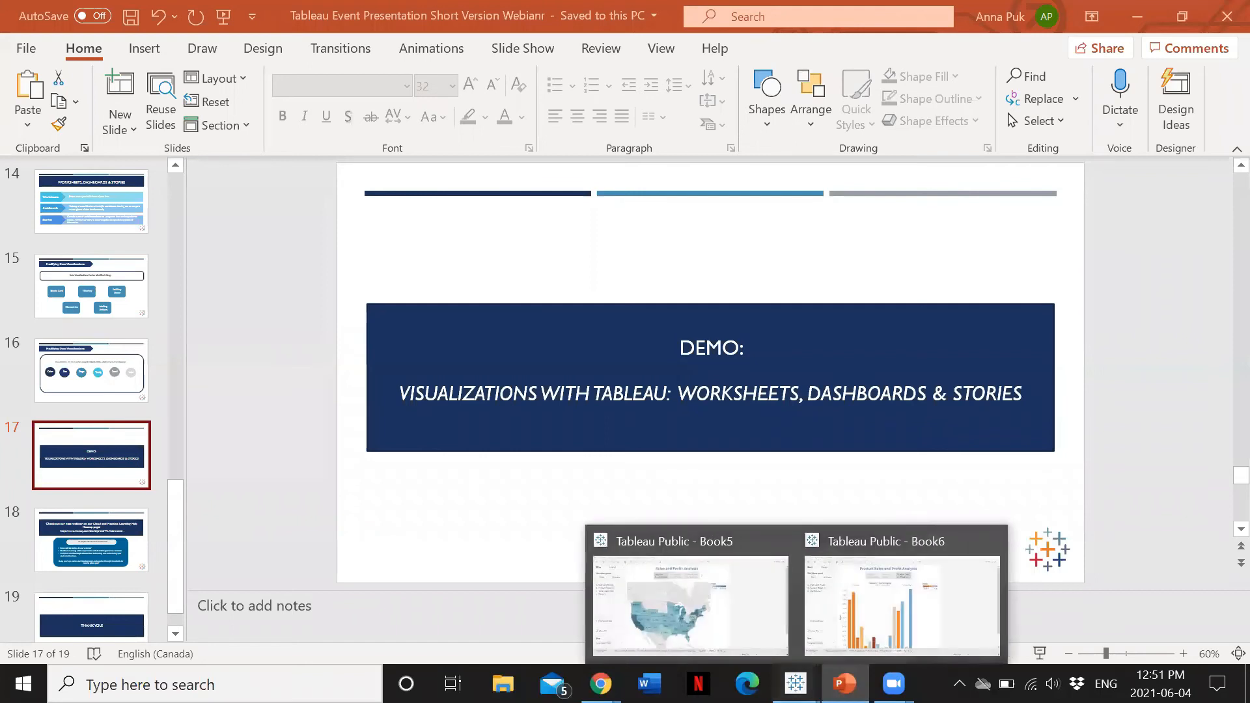
{"action": "left_click", "coordinate": [908, 606]}
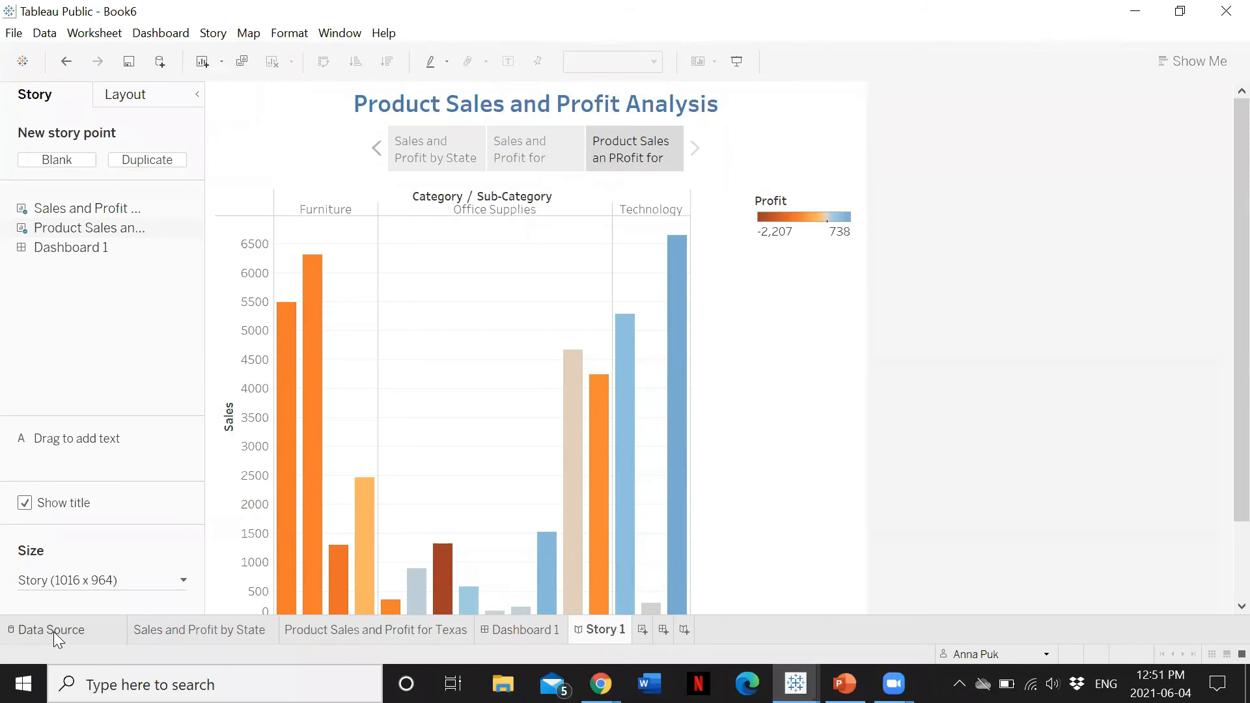
Examine the columns of the Orders table in the Sample - Superstore data source and return to Story 1.
{"action": "left_click", "coordinate": [72, 628]}
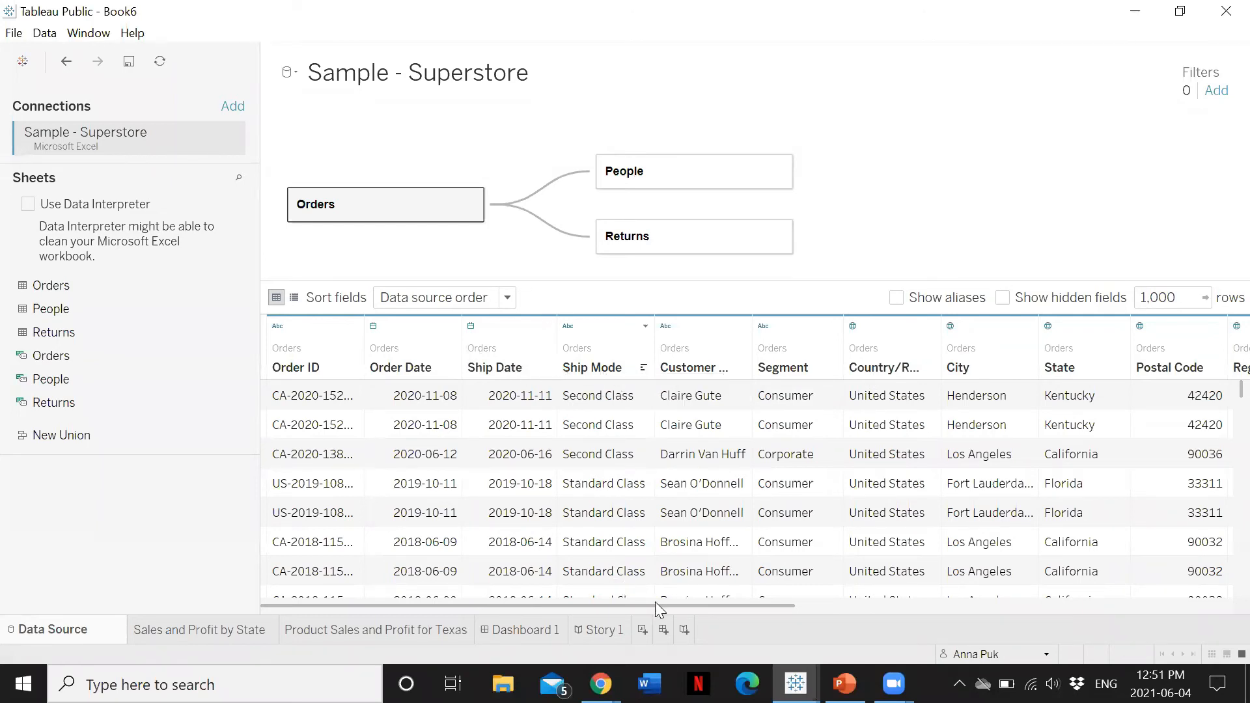
{"action": "left_click_drag", "start_coordinate": [656, 602], "coordinate": [957, 613]}
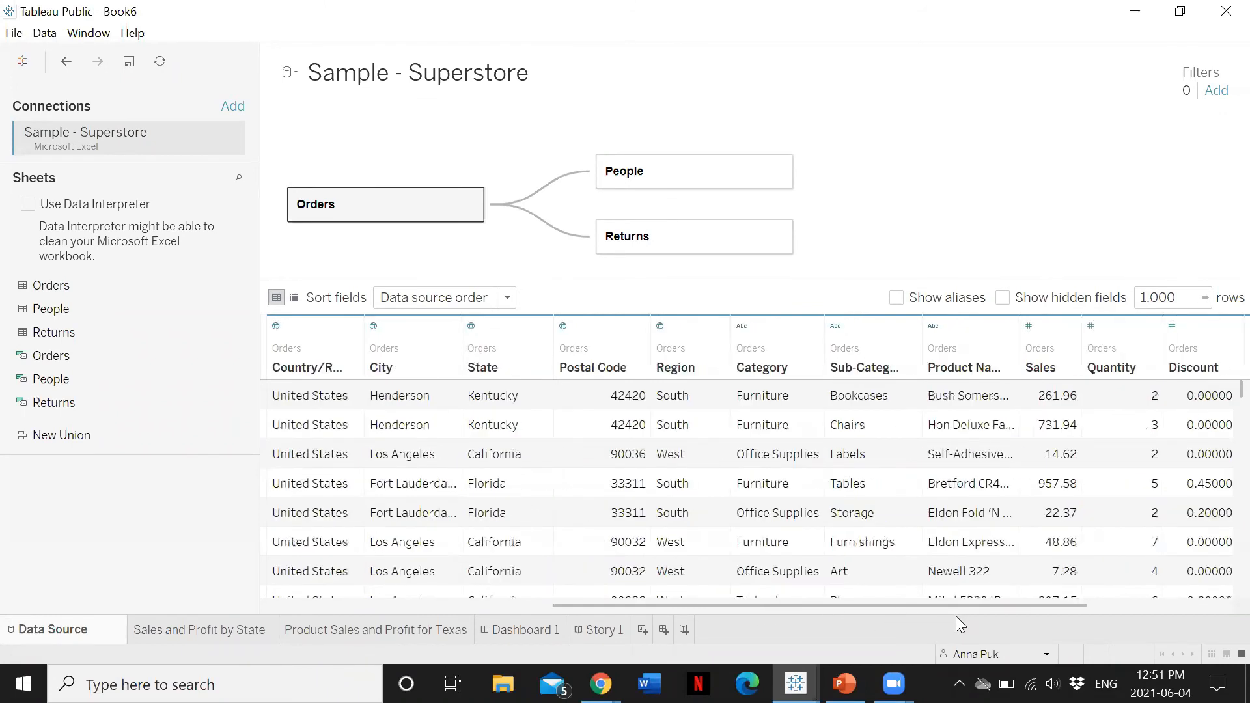
{"action": "left_click_drag", "start_coordinate": [937, 613], "coordinate": [552, 582]}
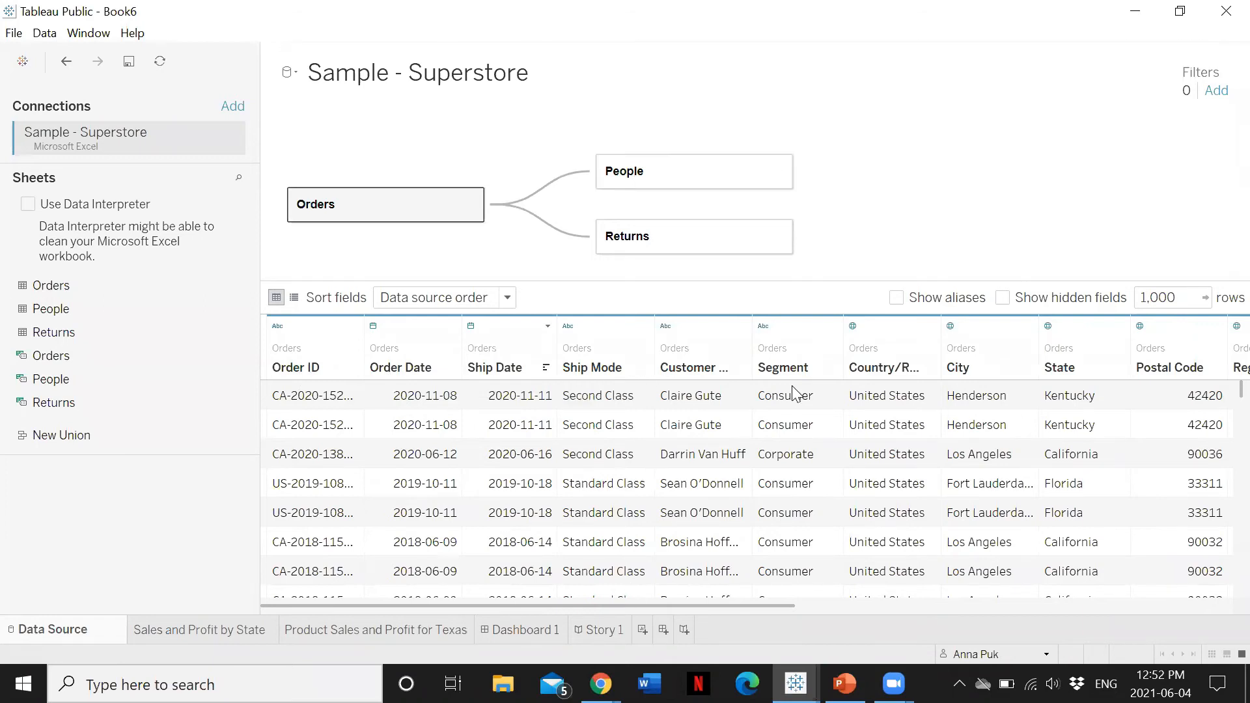
{"action": "key", "text": "alt+Tab"}
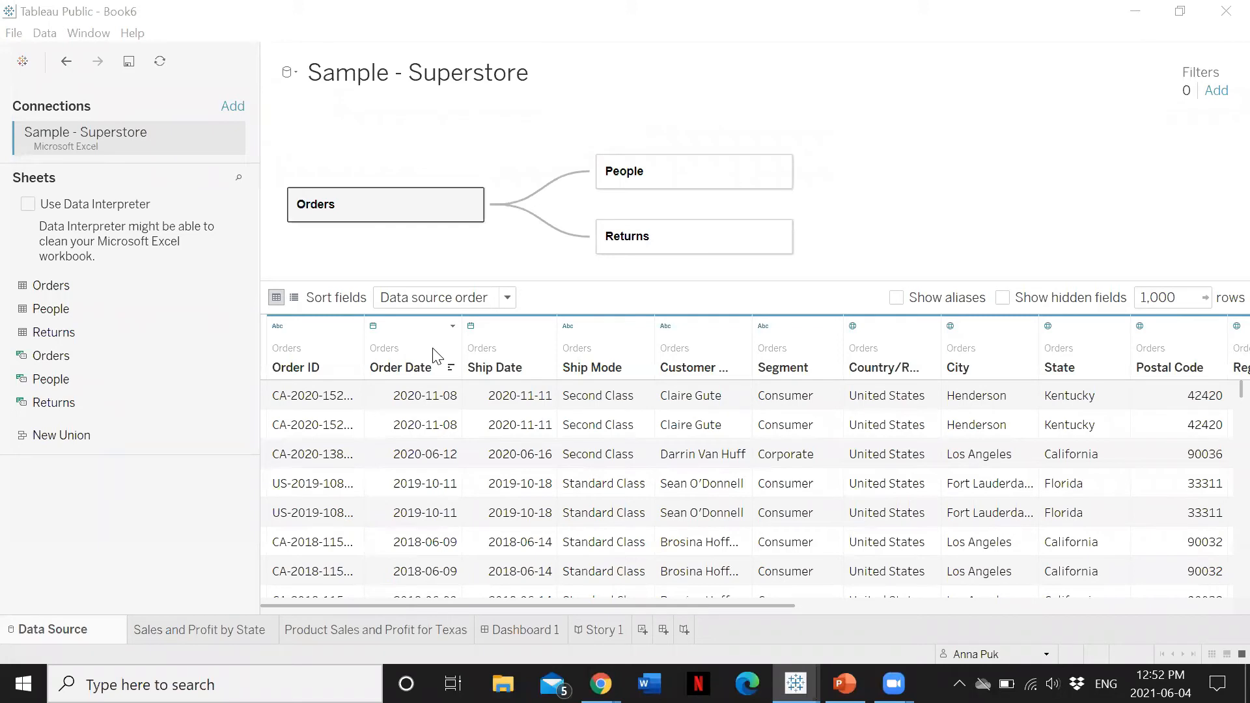
{"action": "left_click", "coordinate": [596, 631]}
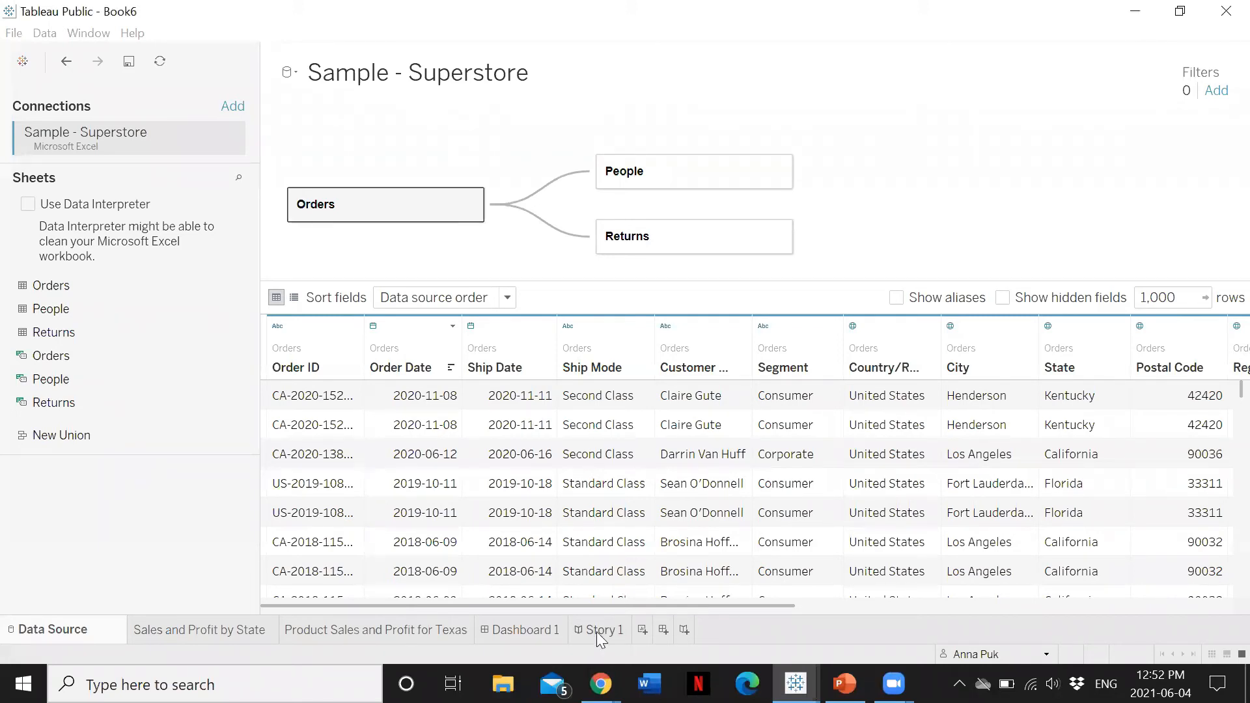
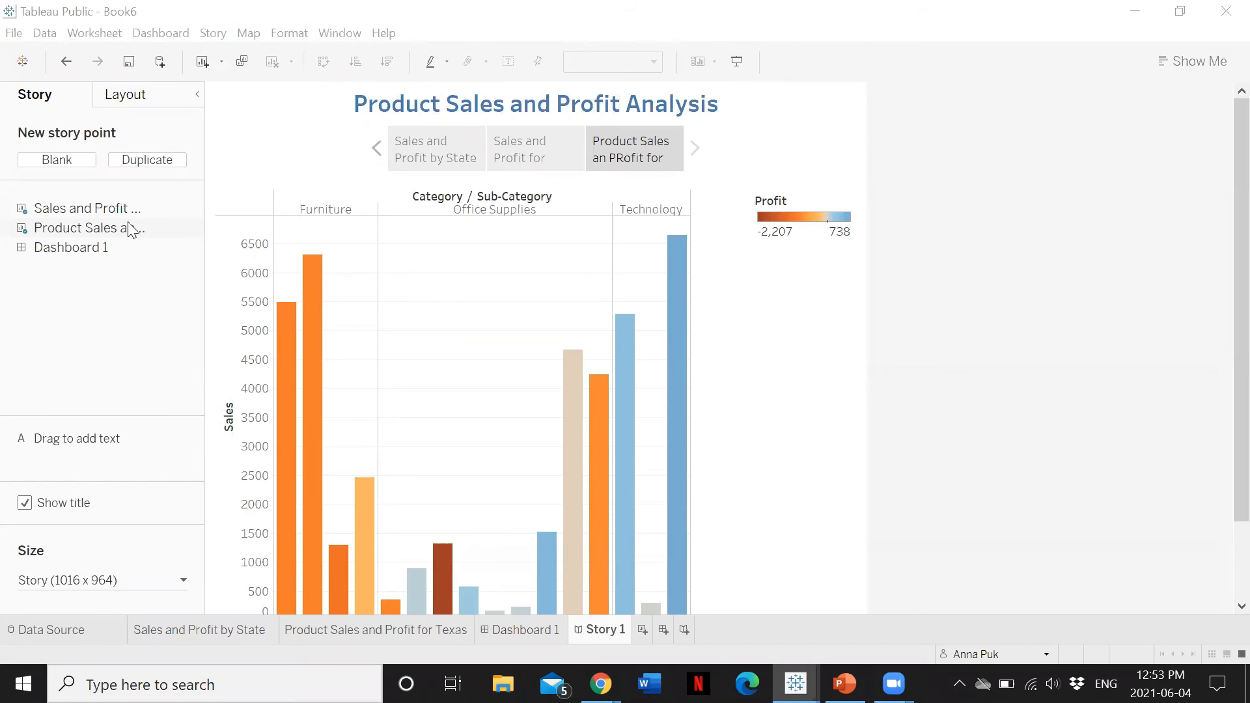
From the Sales and Profit by State sheet, view the connection options for a new data source and close them.
{"action": "left_click", "coordinate": [171, 633]}
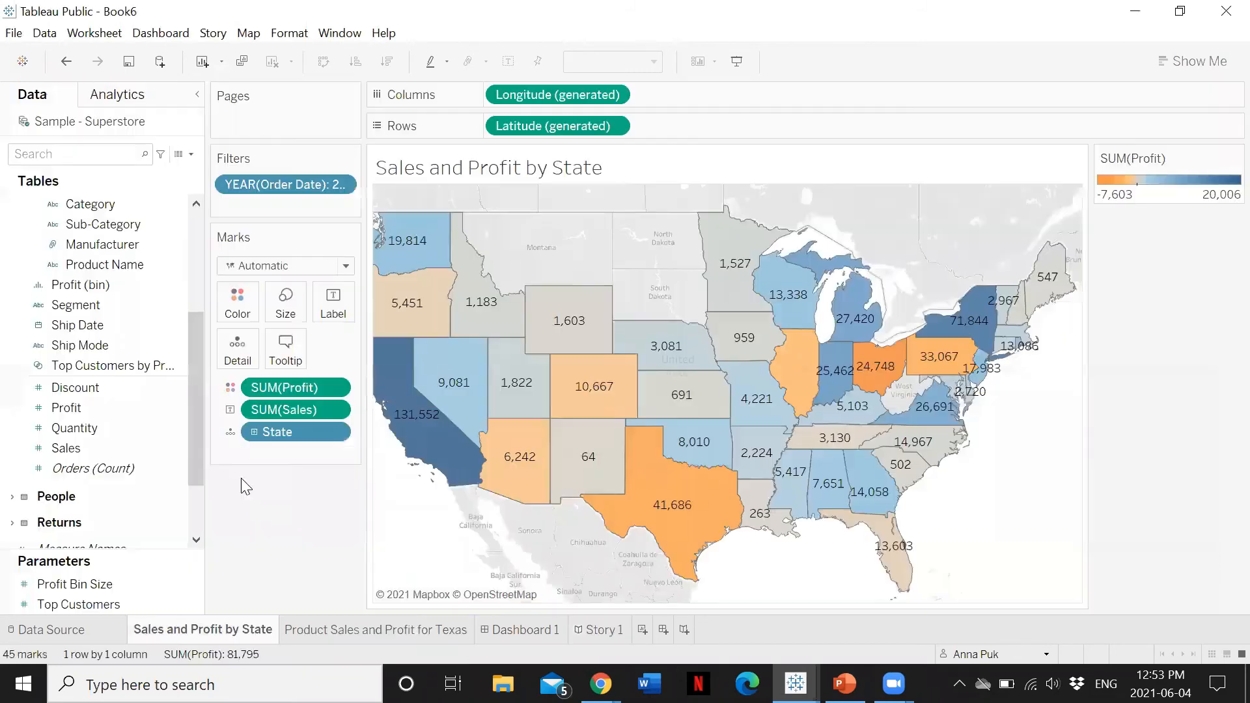
{"action": "left_click", "coordinate": [45, 33]}
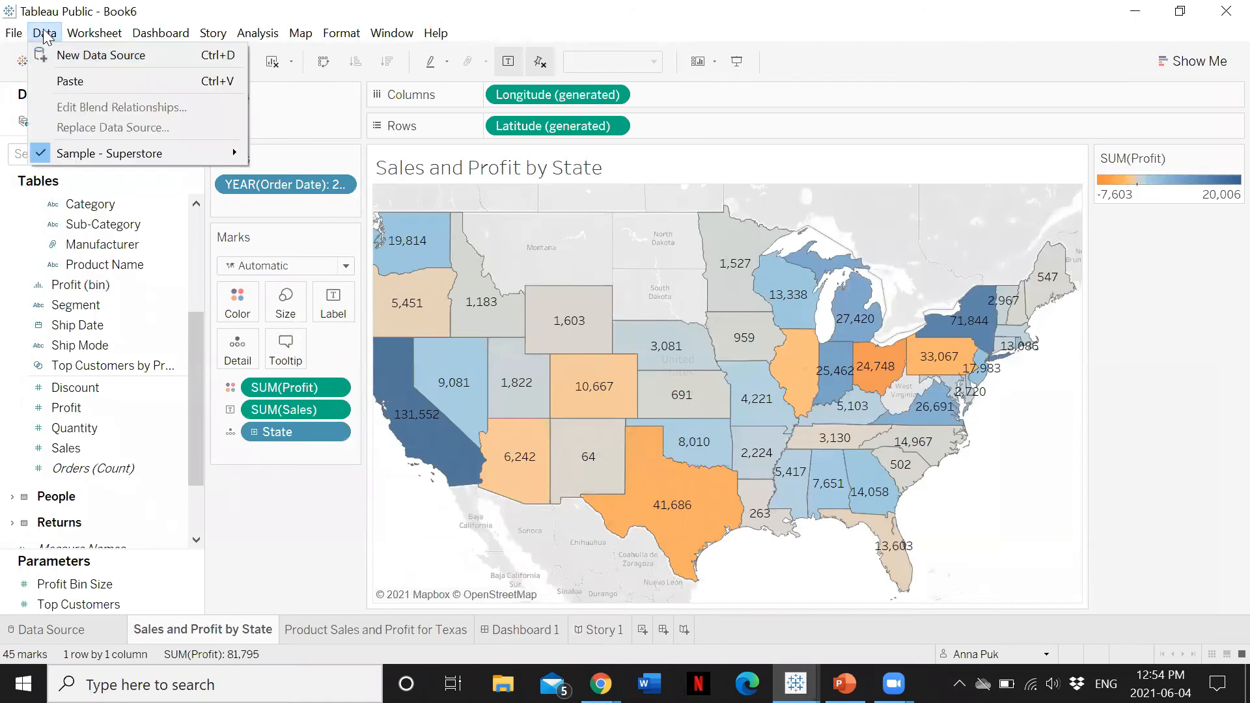
{"action": "left_click", "coordinate": [87, 56]}
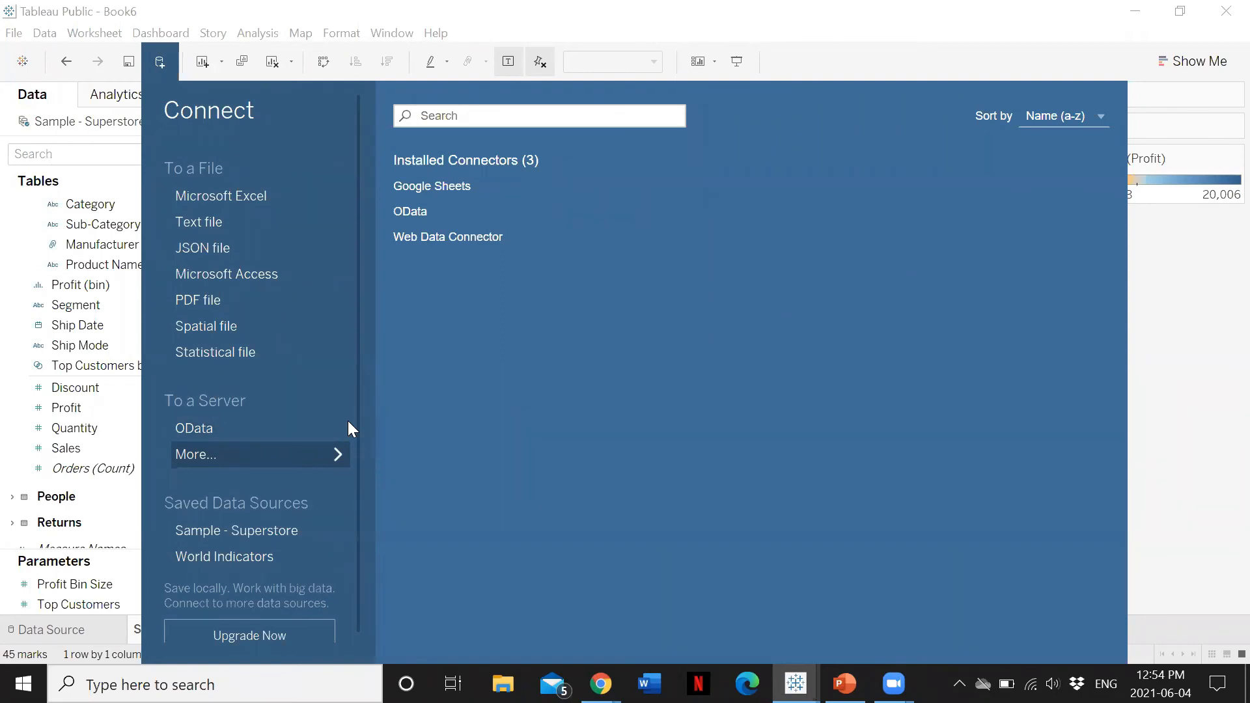
{"action": "key", "text": "Escape"}
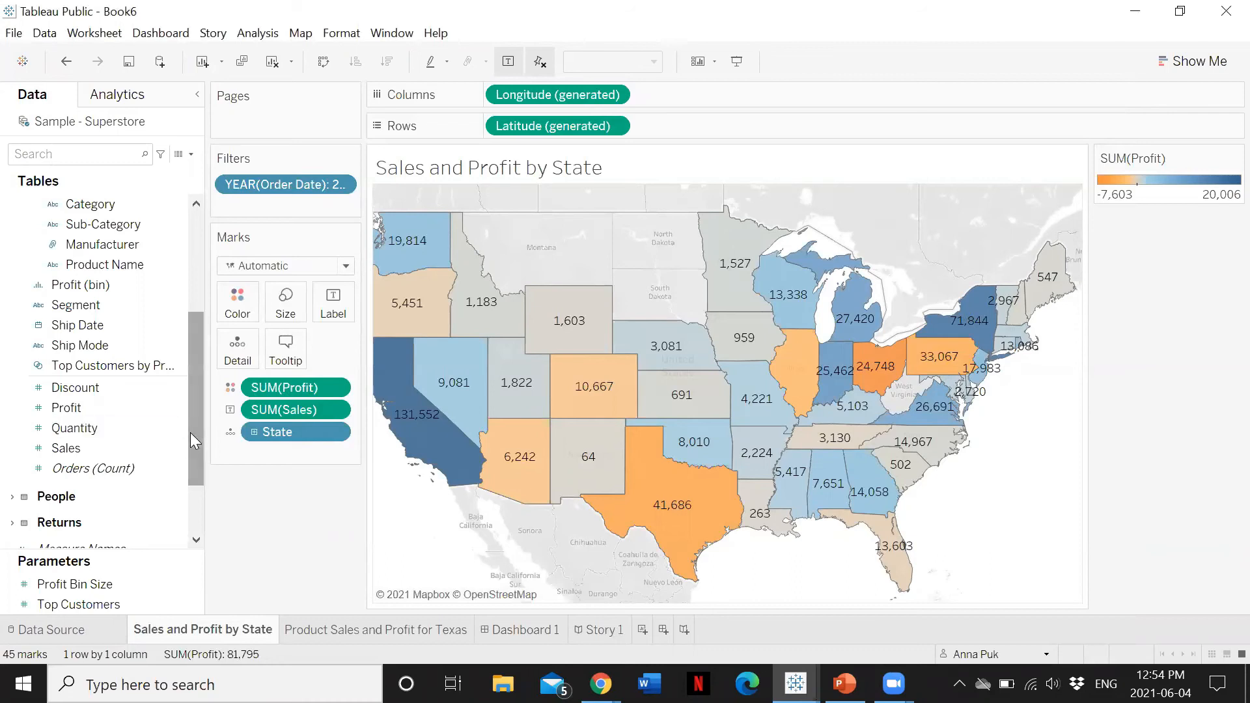
Look through the Sample - Superstore fields available to the Sales and Profit by State sheet.
{"action": "scroll", "coordinate": [188, 467], "scroll_direction": "down", "scroll_amount": 2}
{"action": "scroll", "coordinate": [189, 468], "scroll_direction": "down", "scroll_amount": 3}
{"action": "left_click_drag", "start_coordinate": [192, 428], "coordinate": [195, 247]}
{"action": "left_click_drag", "start_coordinate": [191, 289], "coordinate": [192, 393]}
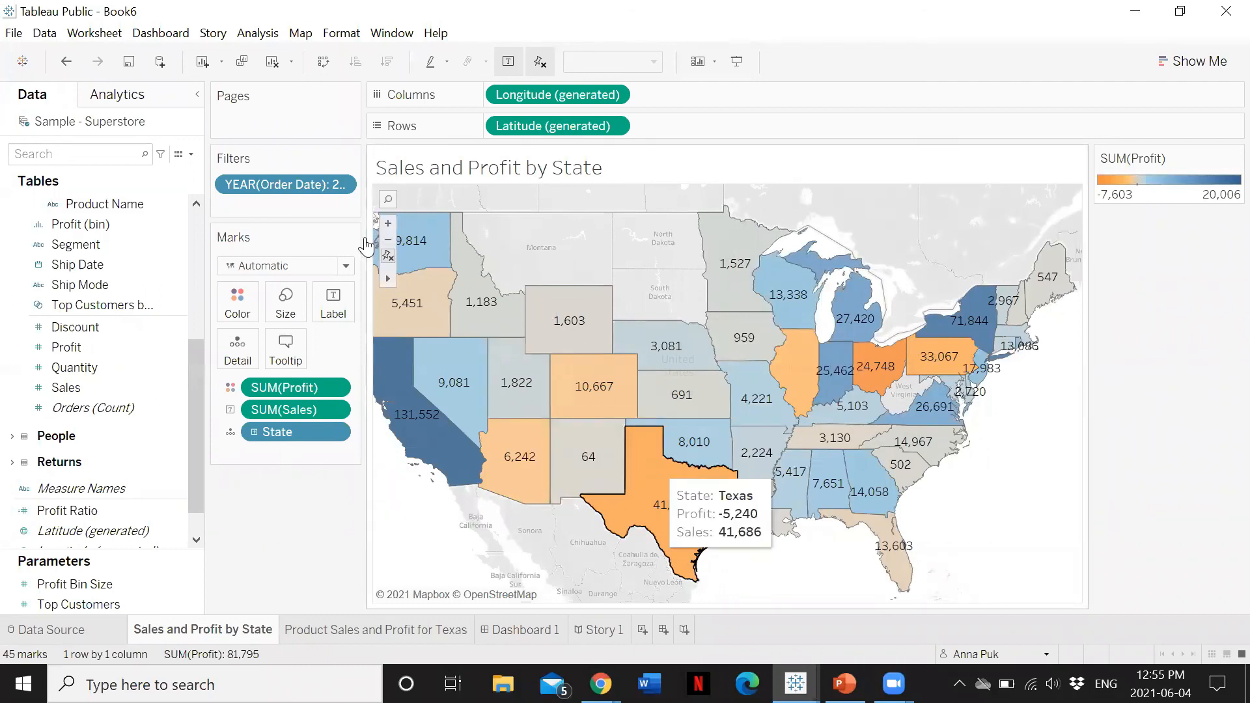
Change the Profit color palette on the Sales and Profit by State map to Blue-Teal.
{"action": "double_click", "coordinate": [1156, 187]}
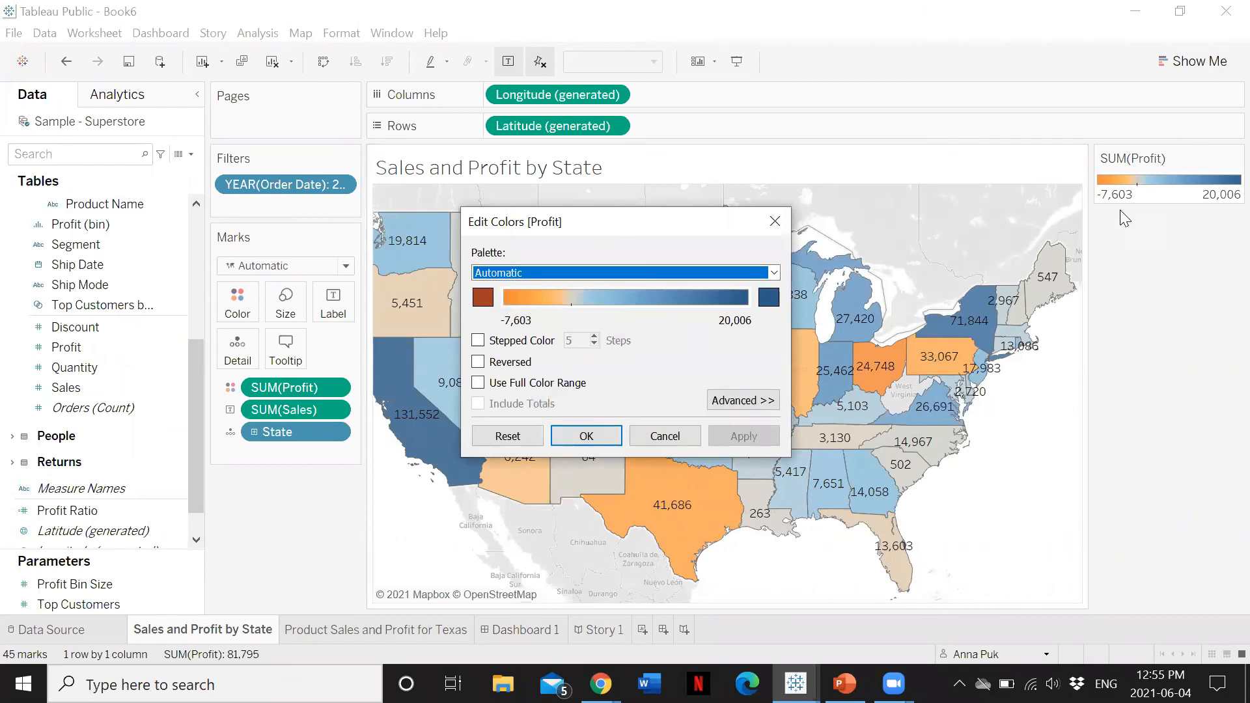
{"action": "left_click", "coordinate": [597, 272]}
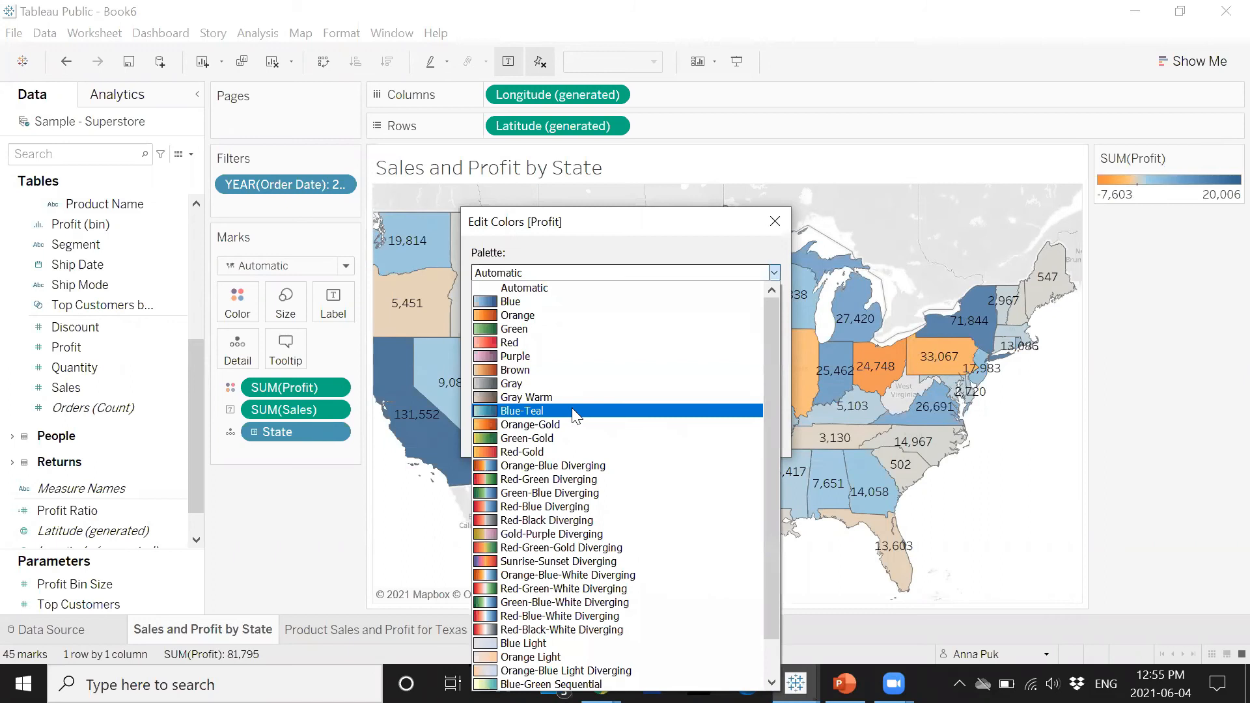
{"action": "left_click", "coordinate": [571, 409]}
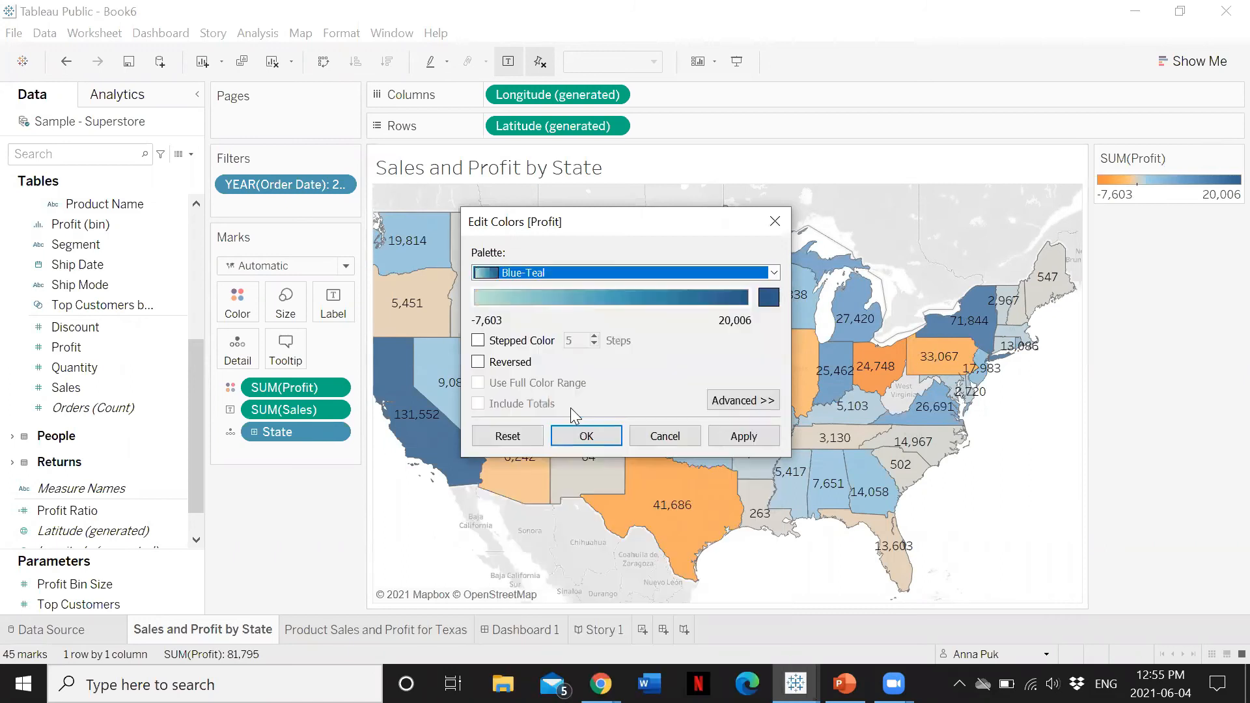
{"action": "left_click", "coordinate": [599, 439]}
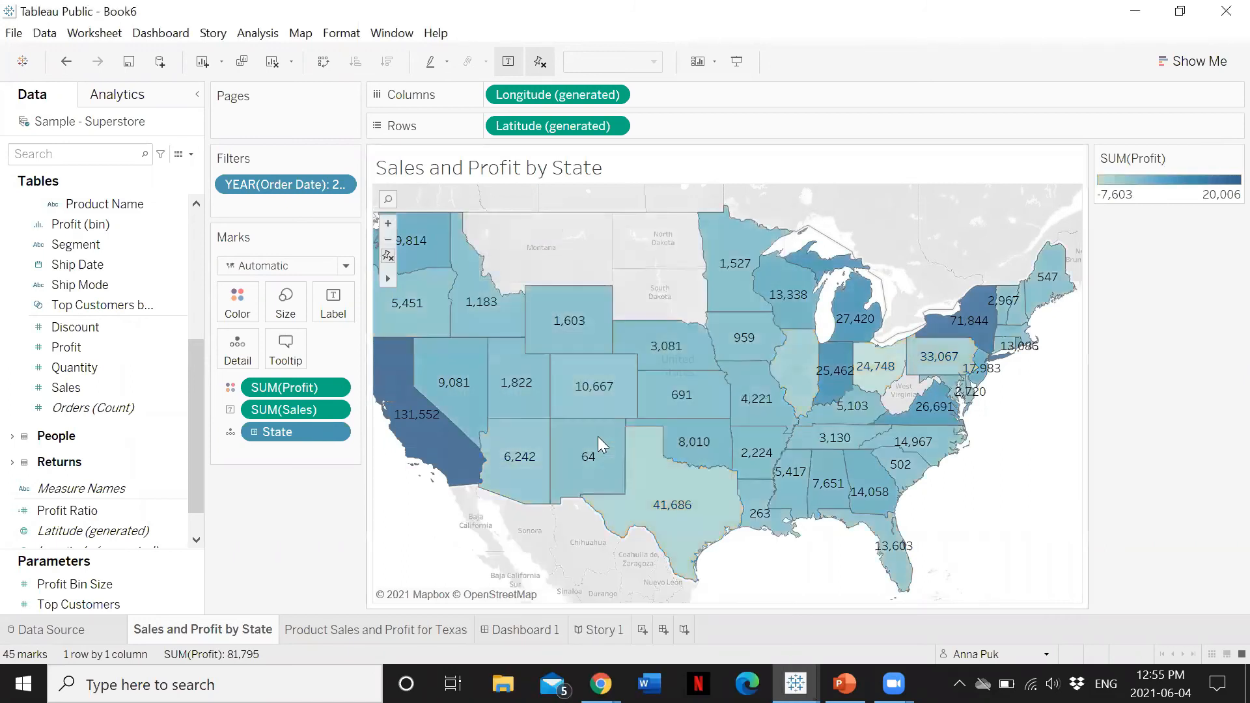
Review the recolored state map in Dashboard 1 and in Story 1.
{"action": "left_click", "coordinate": [525, 631]}
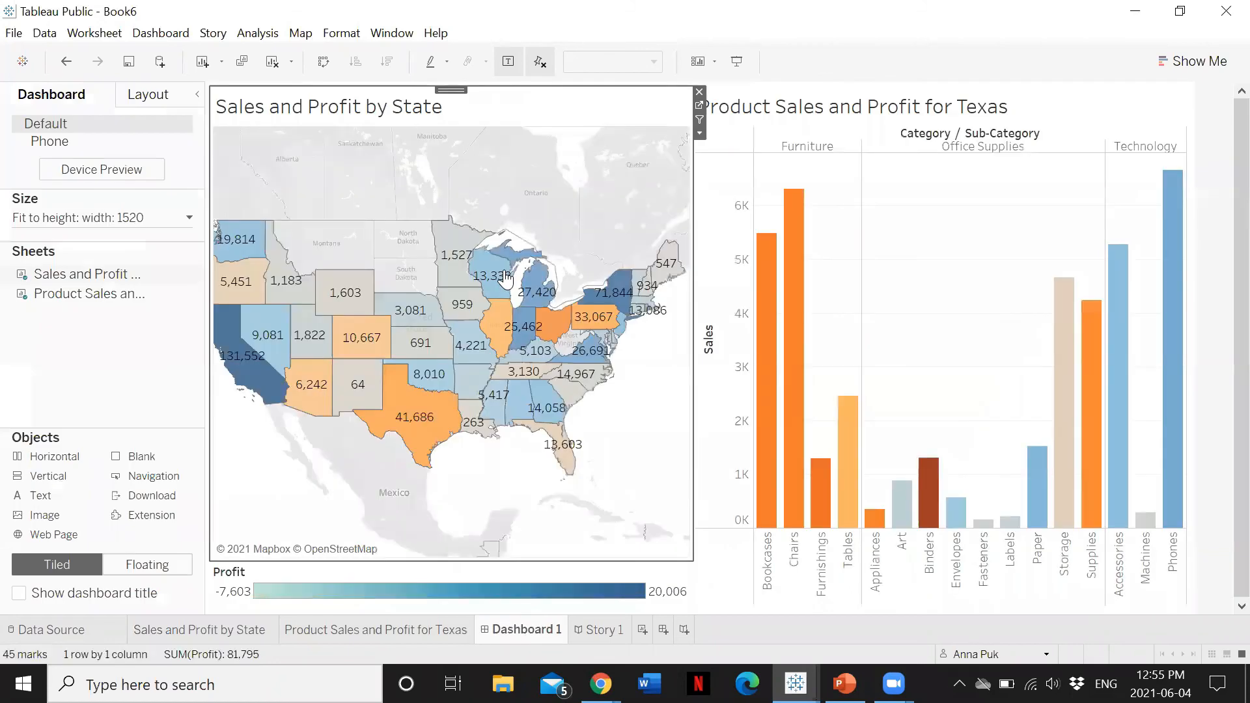
{"action": "mouse_move", "coordinate": [560, 378]}
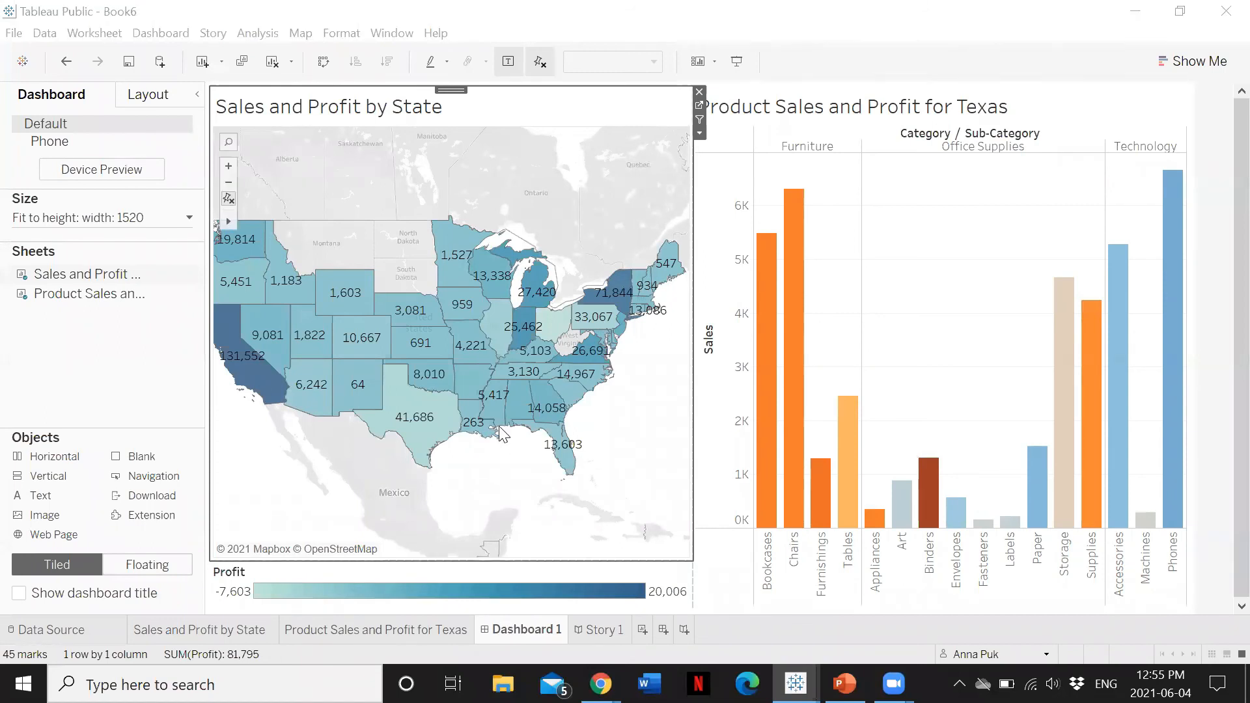
{"action": "left_click", "coordinate": [594, 632]}
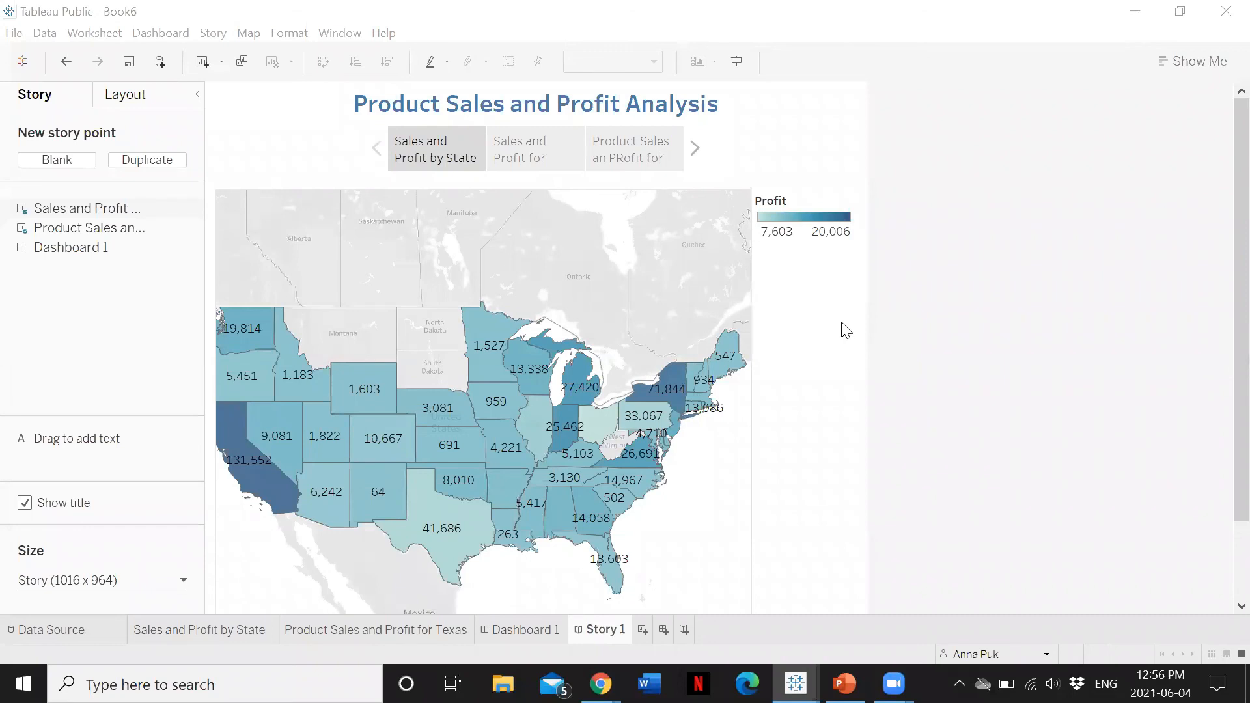
Return to the Sales and Profit by State sheet and view its map zoomed out to include Canada and Mexico.
{"action": "left_click", "coordinate": [215, 631]}
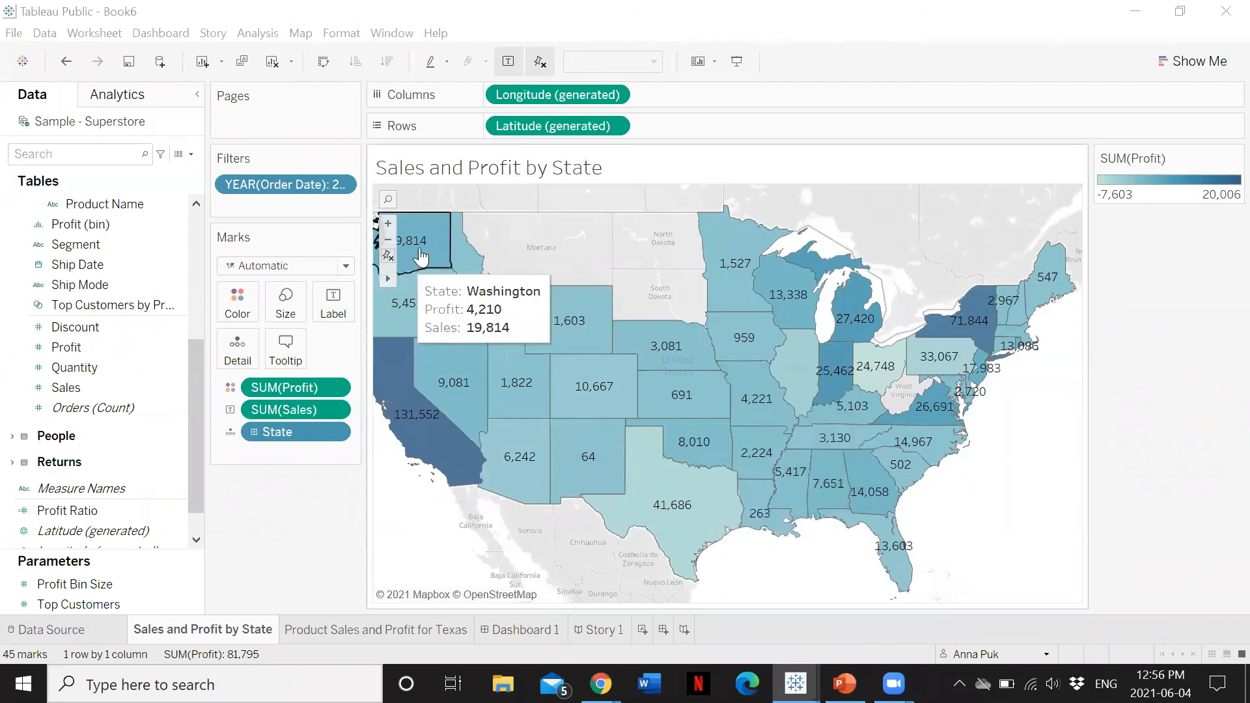
{"action": "left_click", "coordinate": [388, 240]}
{"action": "left_click_drag", "start_coordinate": [816, 281], "coordinate": [757, 262]}
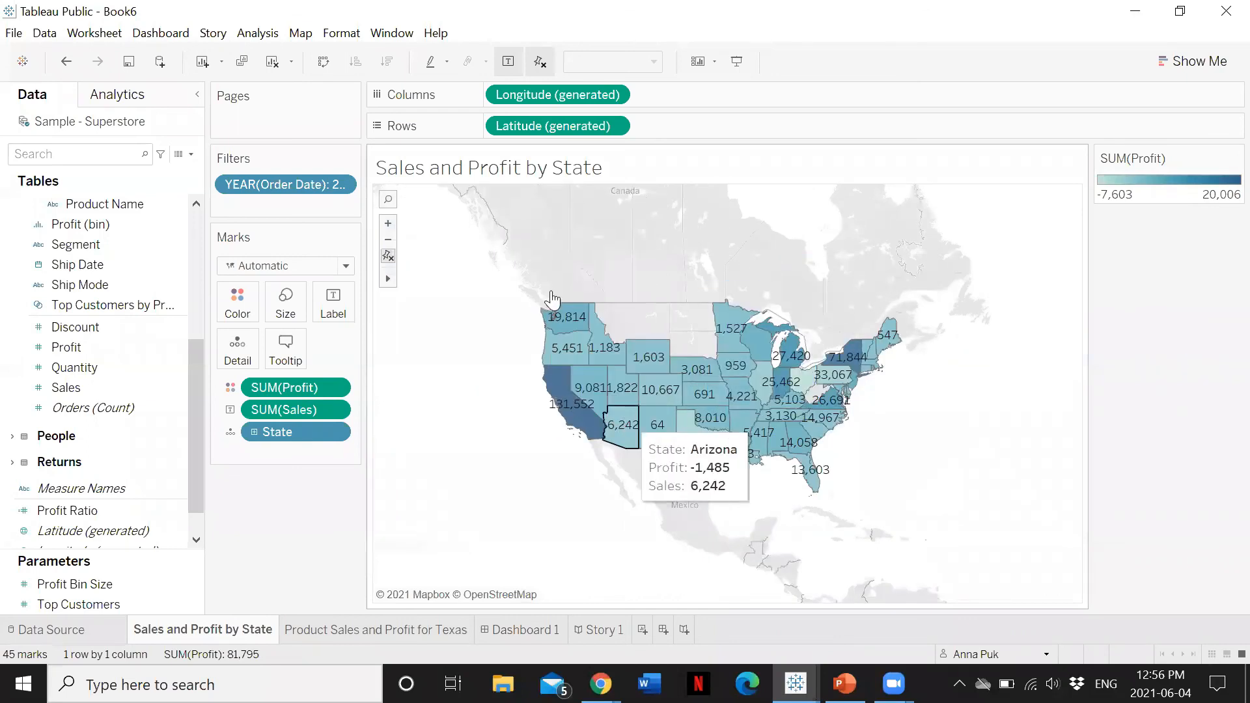
{"action": "mouse_move", "coordinate": [569, 307]}
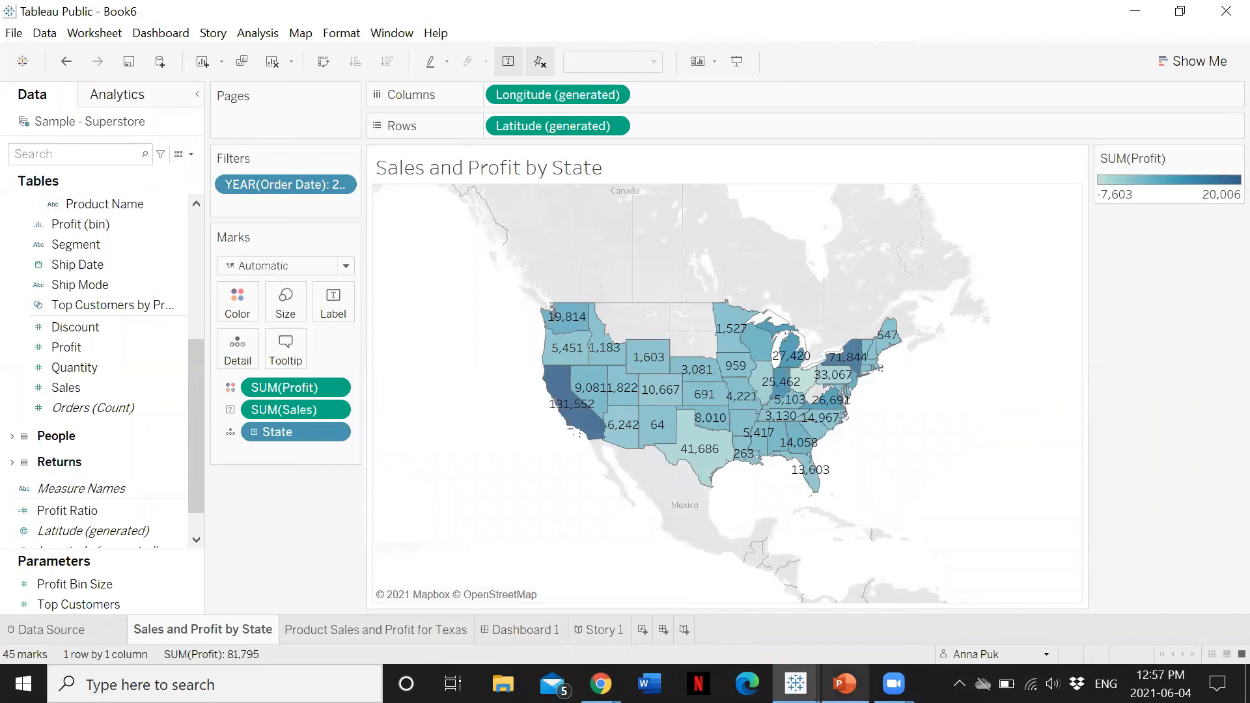
Switch to the Tableau event presentation in PowerPoint and select slide 18.
{"action": "mouse_move", "coordinate": [845, 684]}
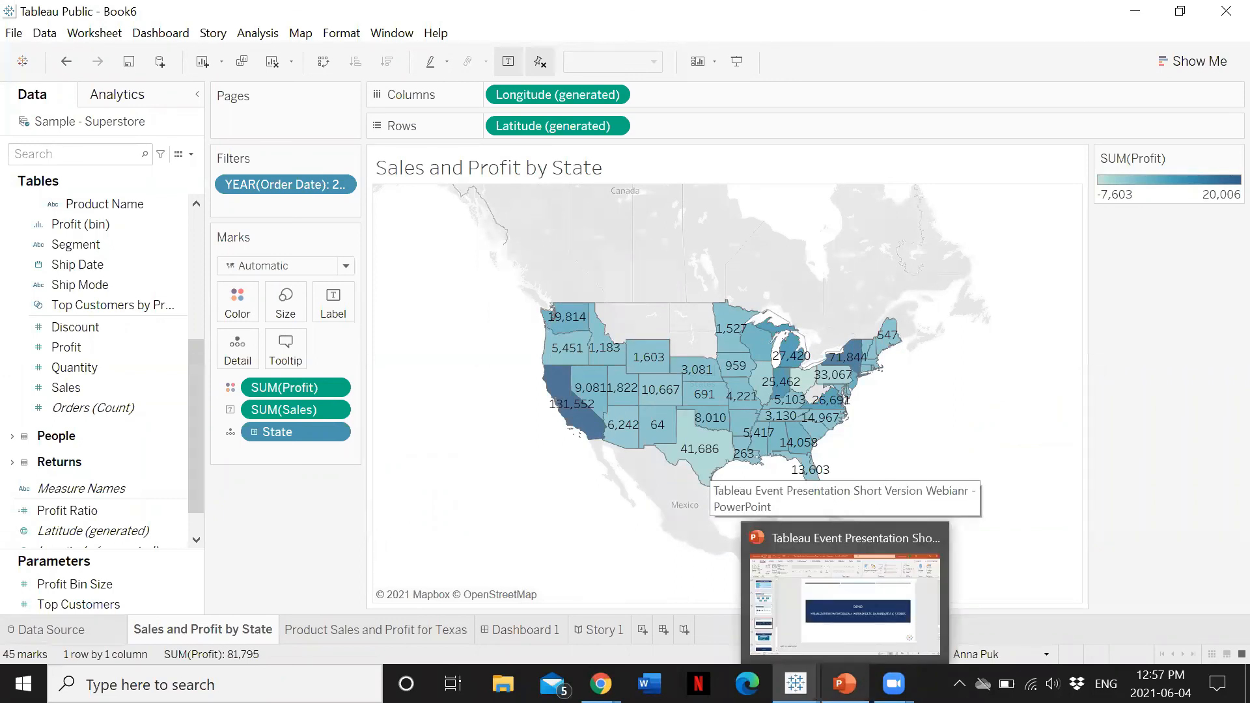
{"action": "left_click", "coordinate": [844, 684]}
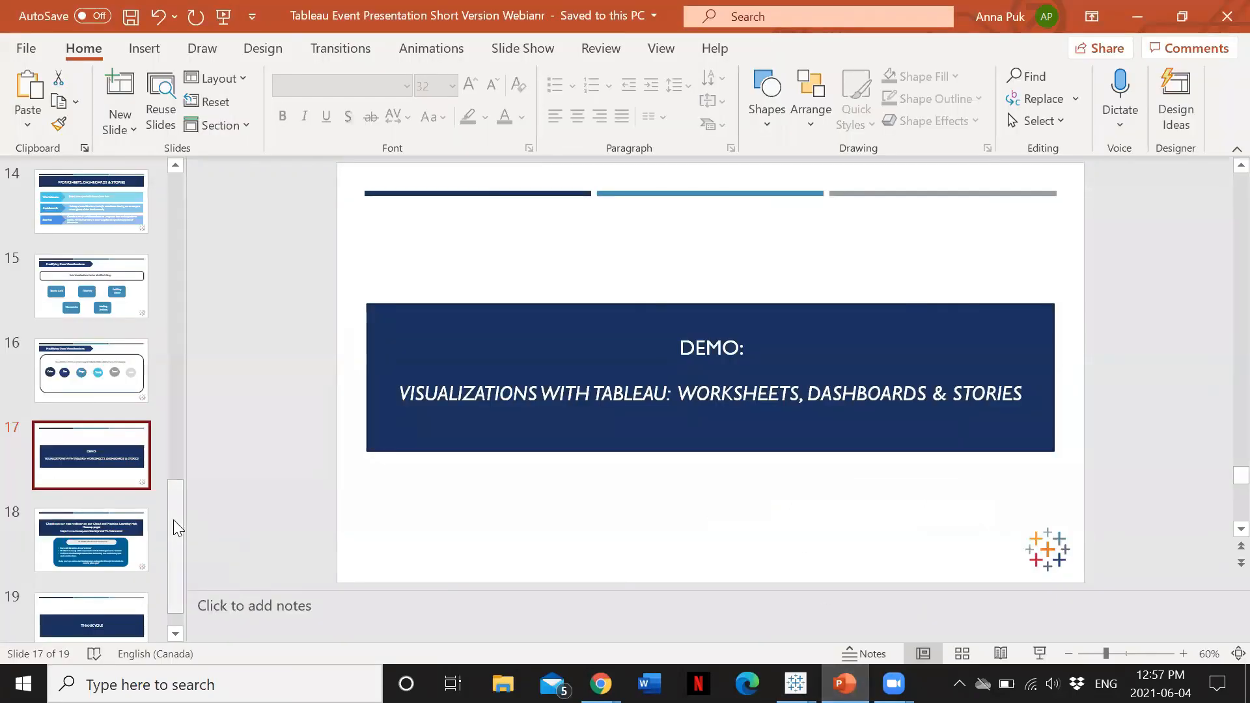
{"action": "scroll", "coordinate": [172, 557], "scroll_direction": "down", "scroll_amount": 1}
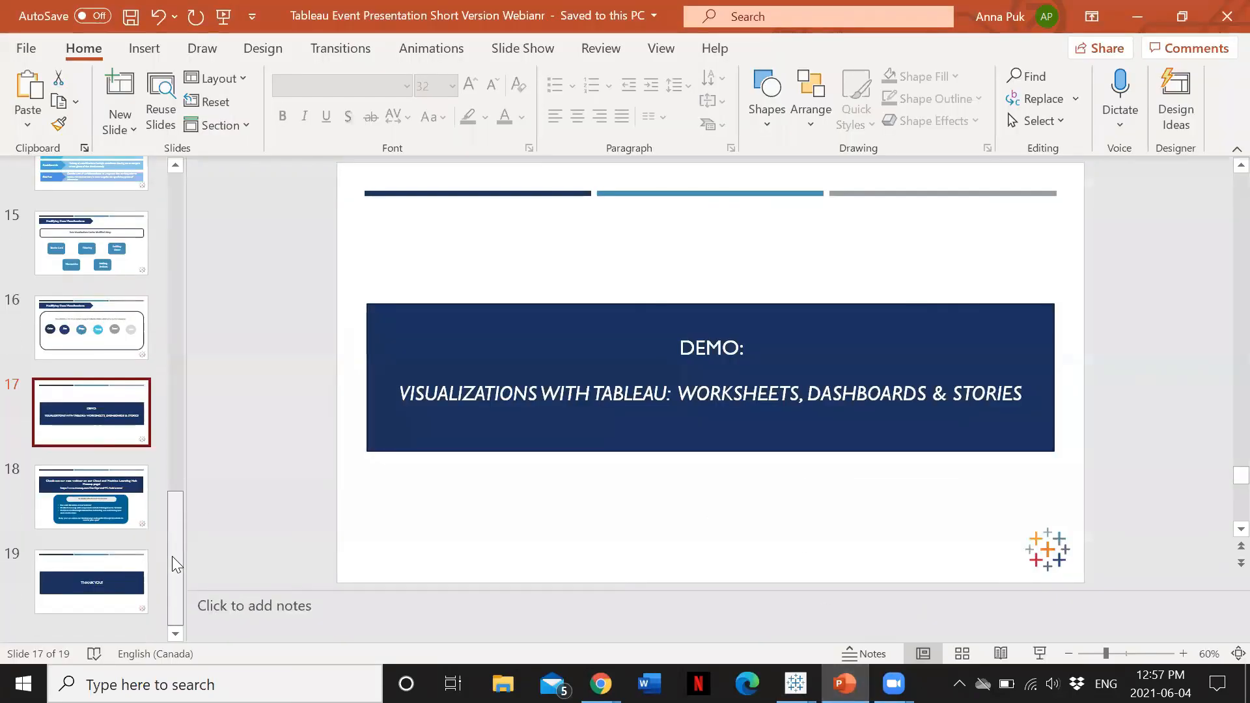
{"action": "left_click", "coordinate": [112, 488]}
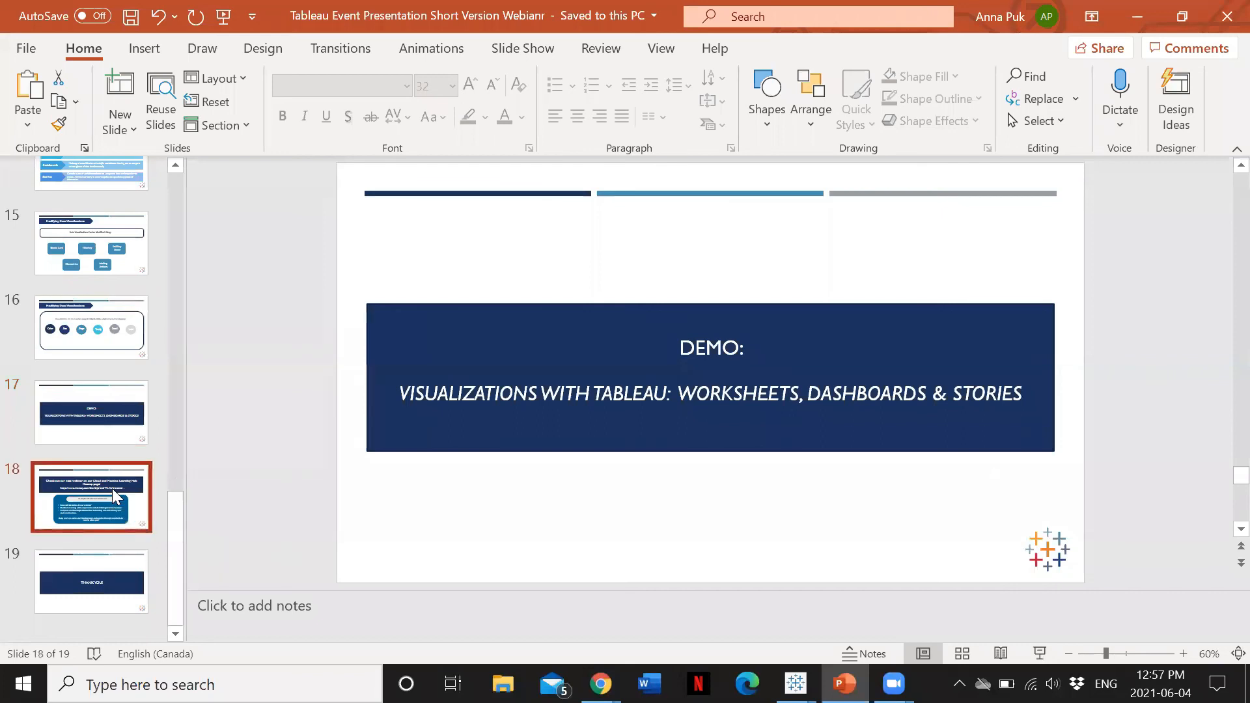